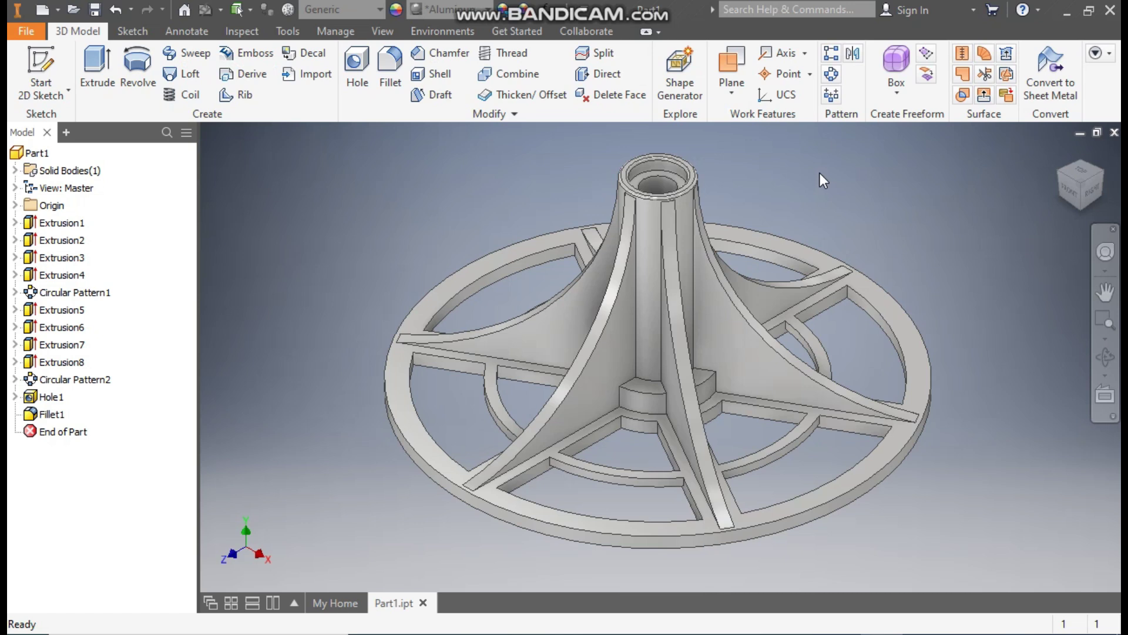
Create a new part file from the Metric Standard (mm).ipt template.
click(44, 13)
click(745, 197)
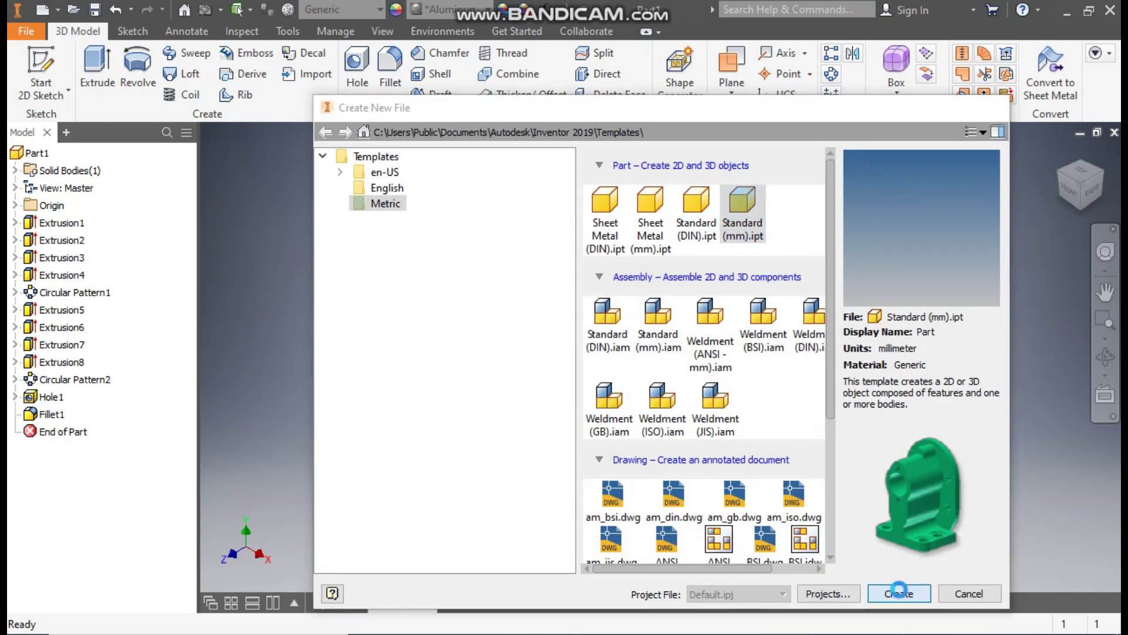
click(899, 593)
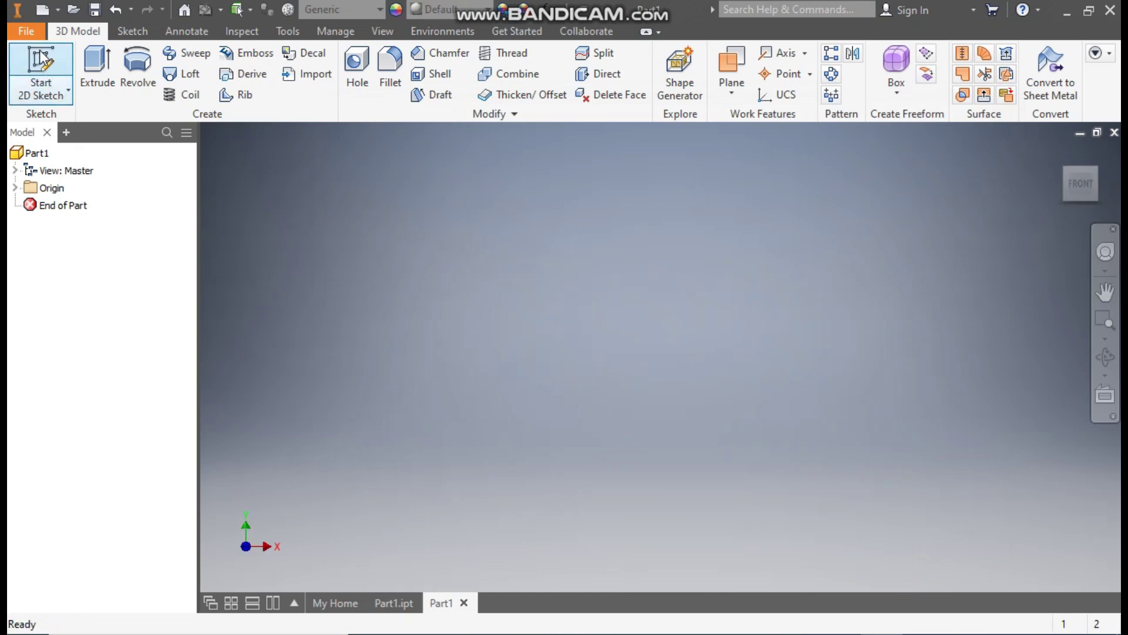
Start a sketch on the horizontal XZ plane and draw a 110 mm diameter circle centred on the origin.
click(41, 59)
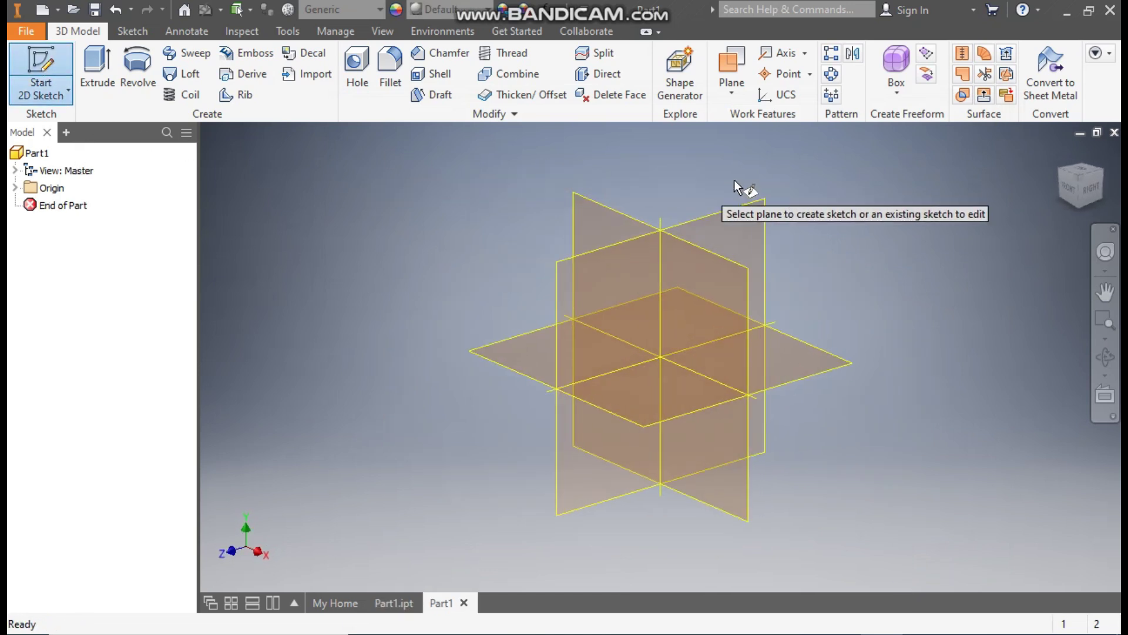
click(525, 334)
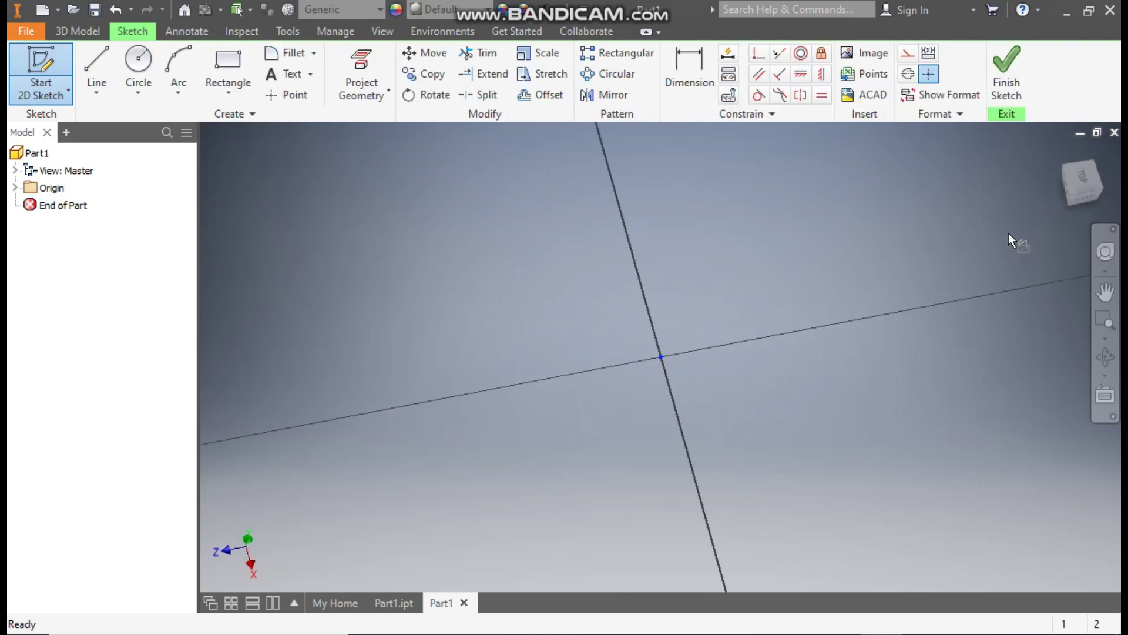
click(1102, 151)
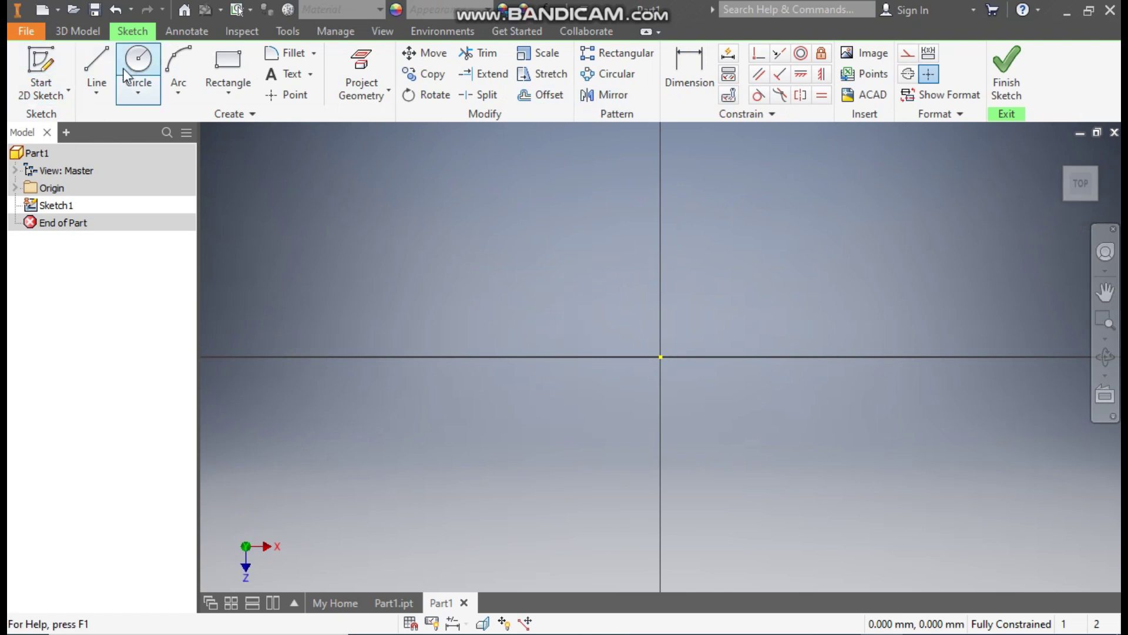
click(143, 61)
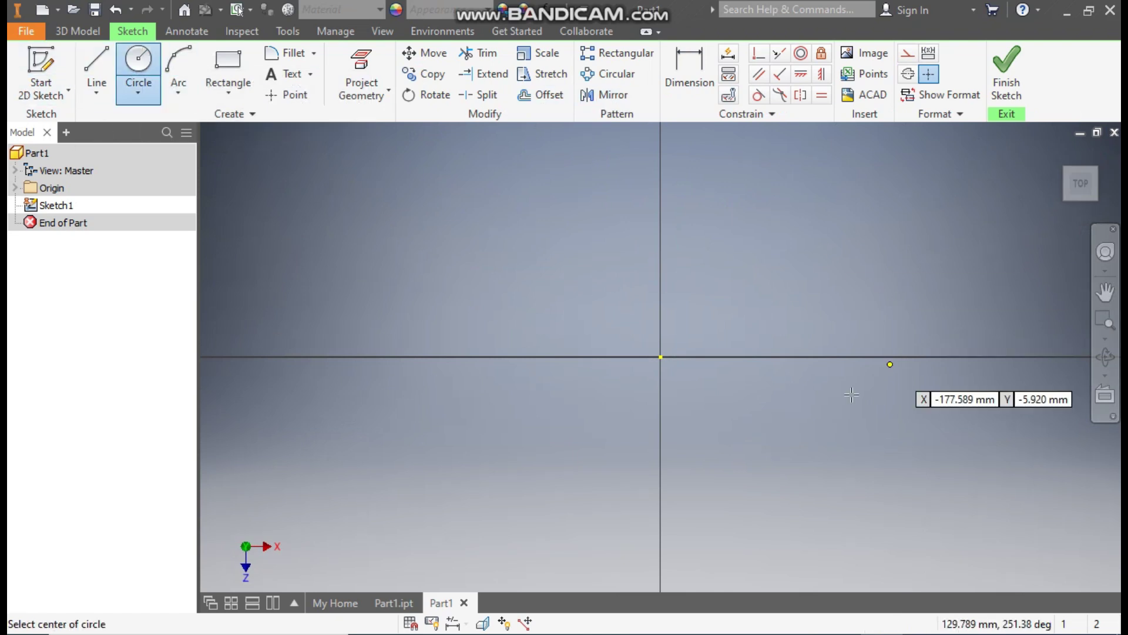
click(661, 358)
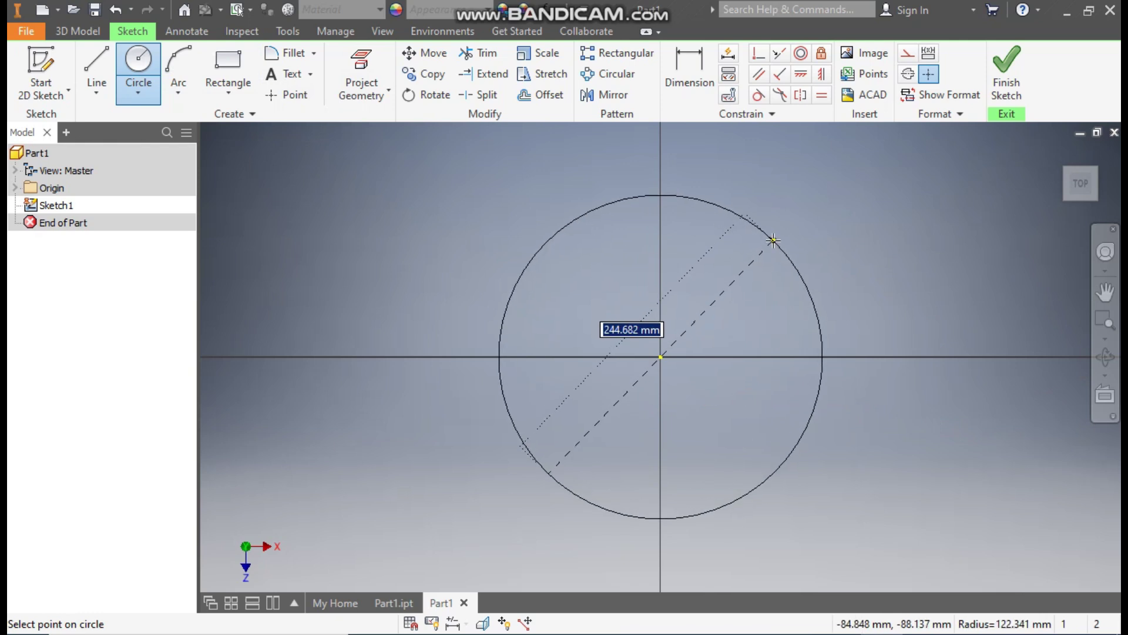
text(110)
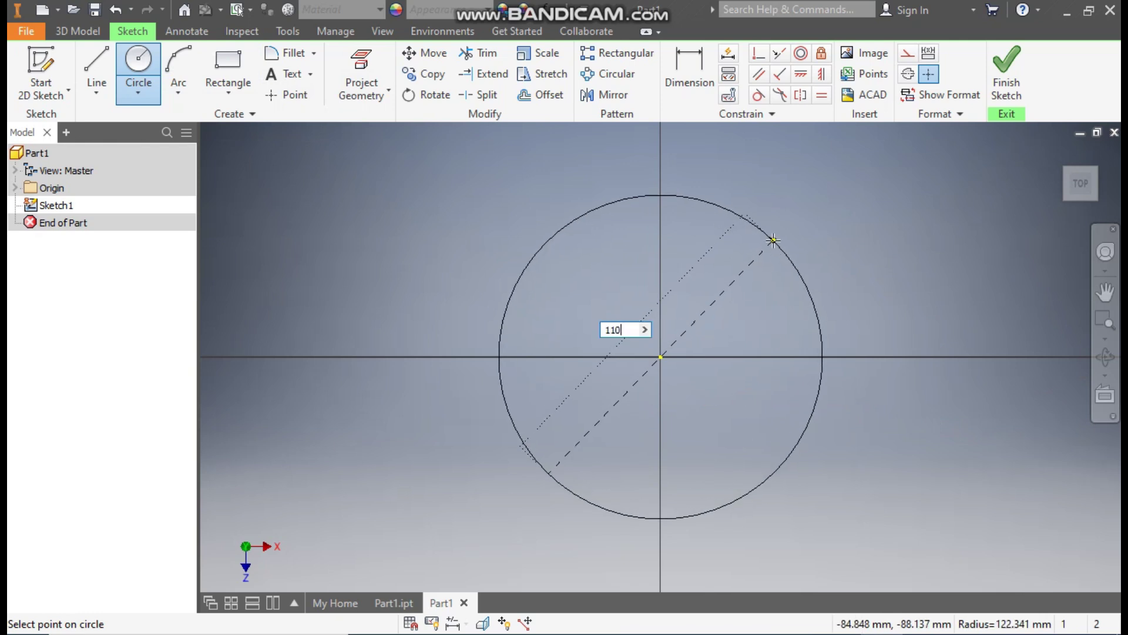
key(Return)
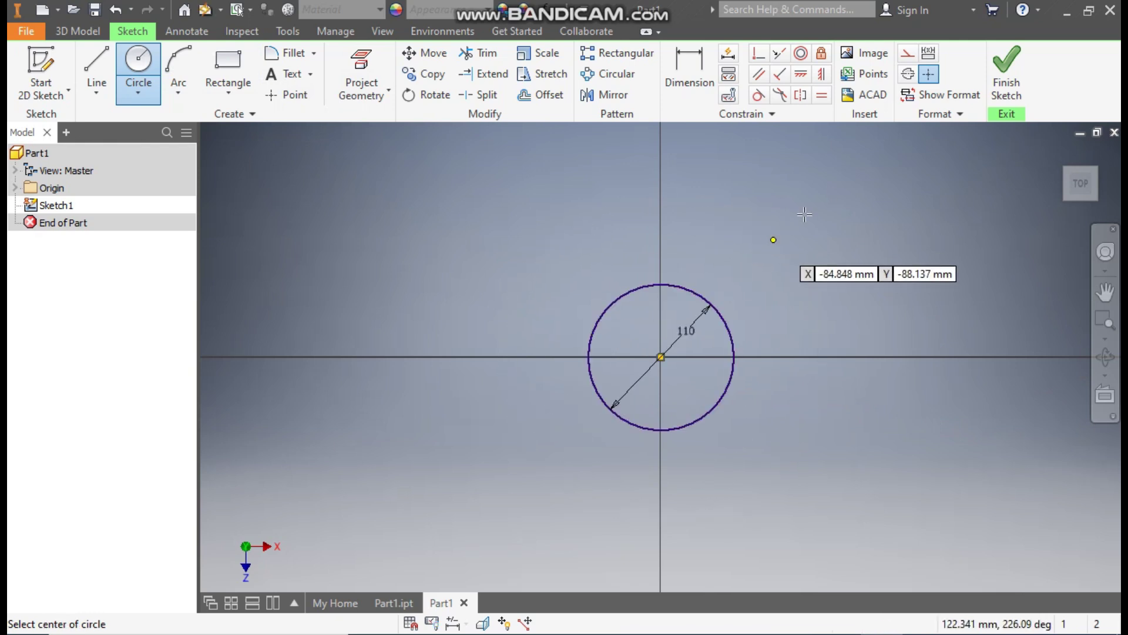
Finish the sketch and extrude the 110 mm circle upward by 3 mm as a solid disc.
click(995, 57)
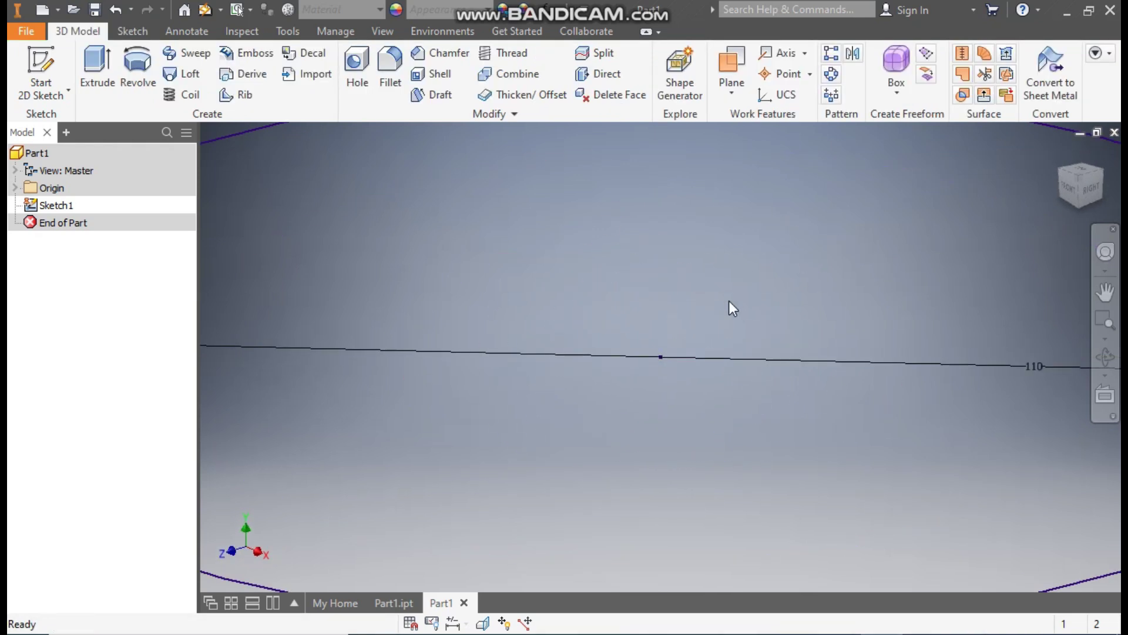
click(97, 79)
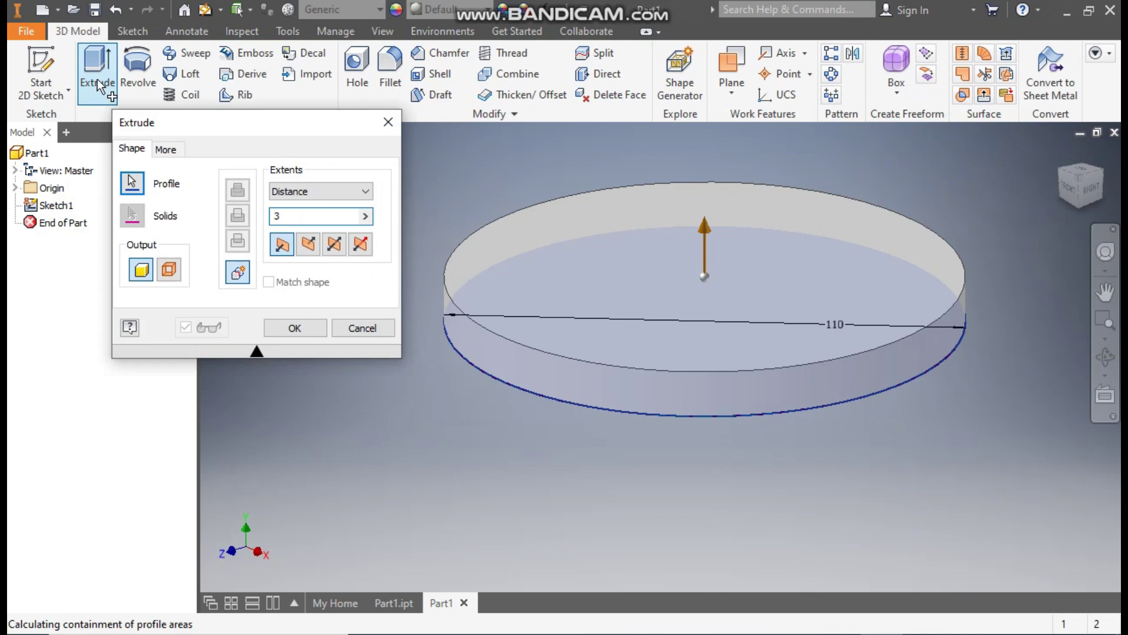
click(276, 332)
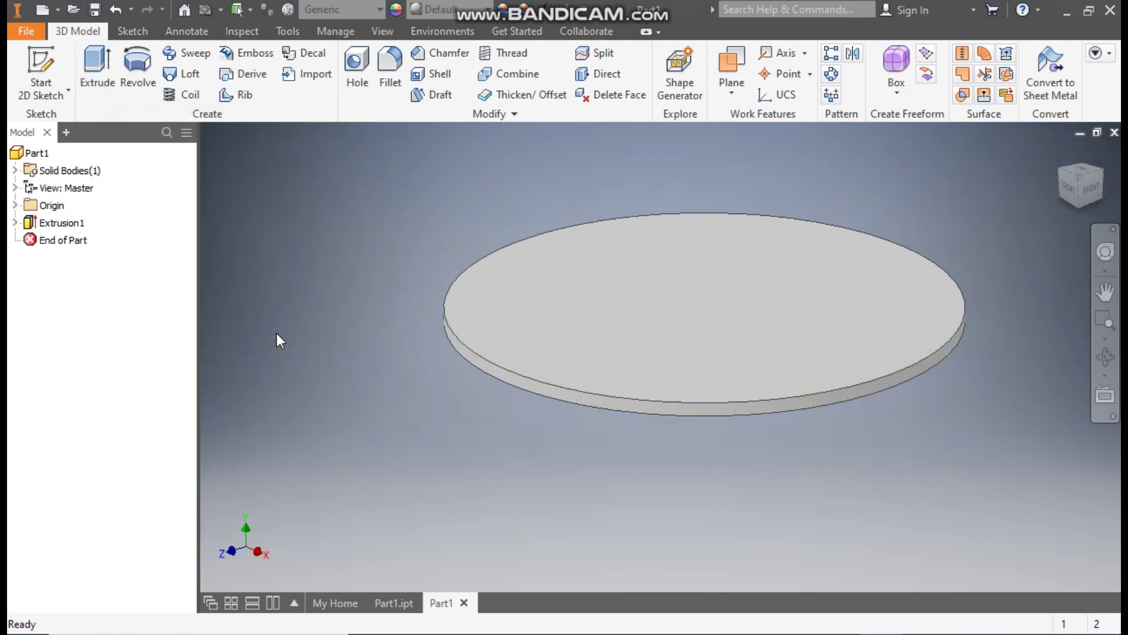
Start a sketch on the disc's top face and draw a 30 mm diameter circle centred on the origin.
click(668, 277)
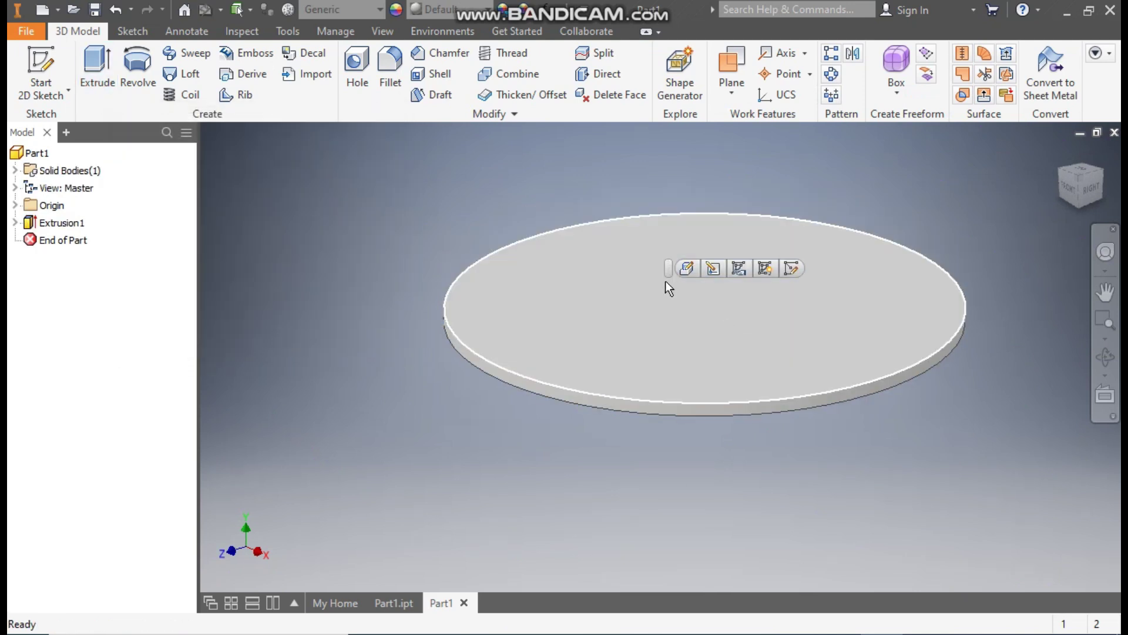
click(788, 271)
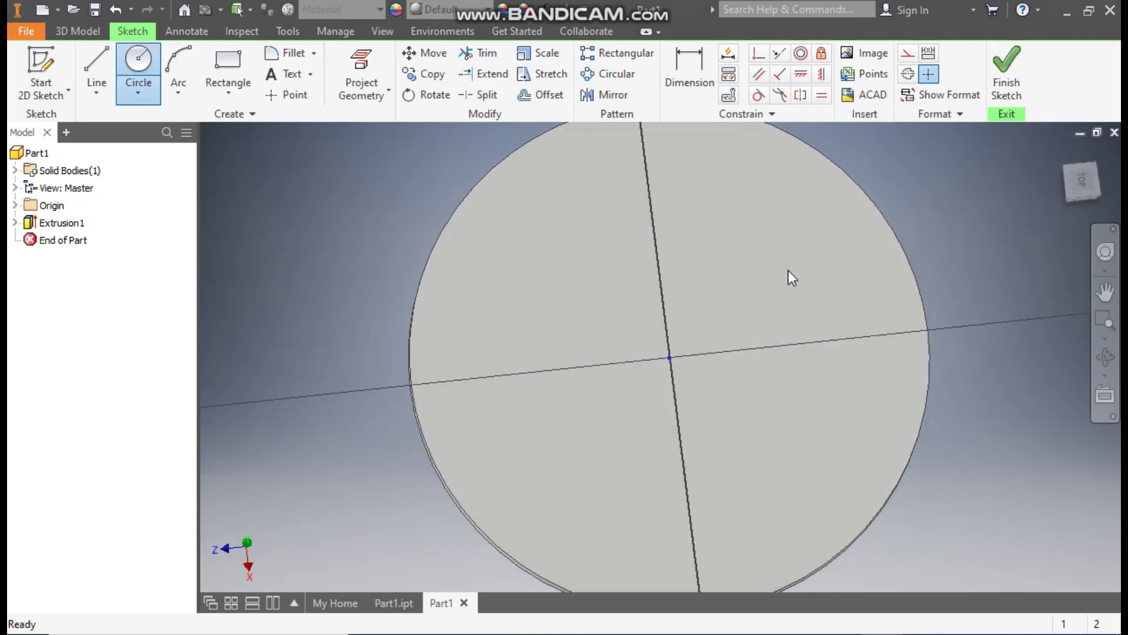
click(1101, 153)
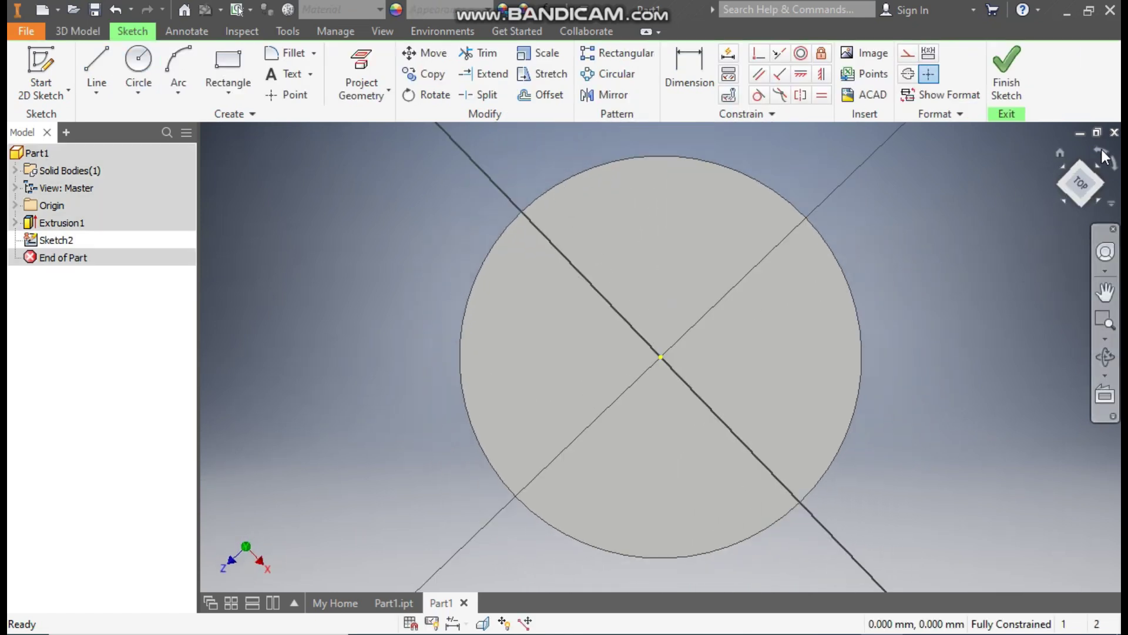
click(143, 64)
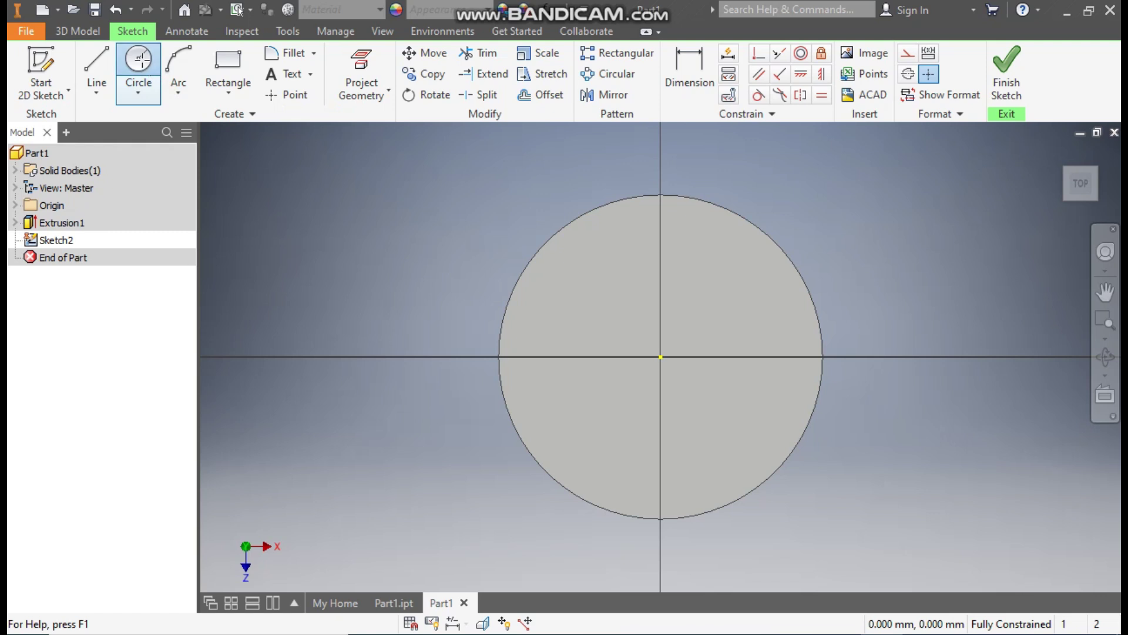
click(659, 359)
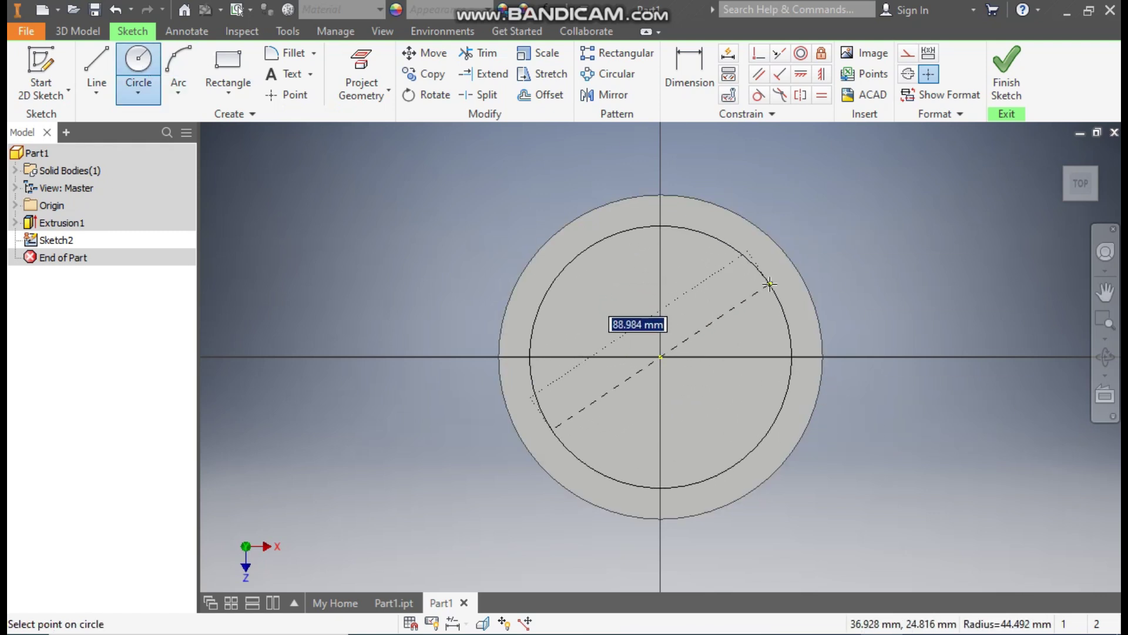
text(30)
key(Return)
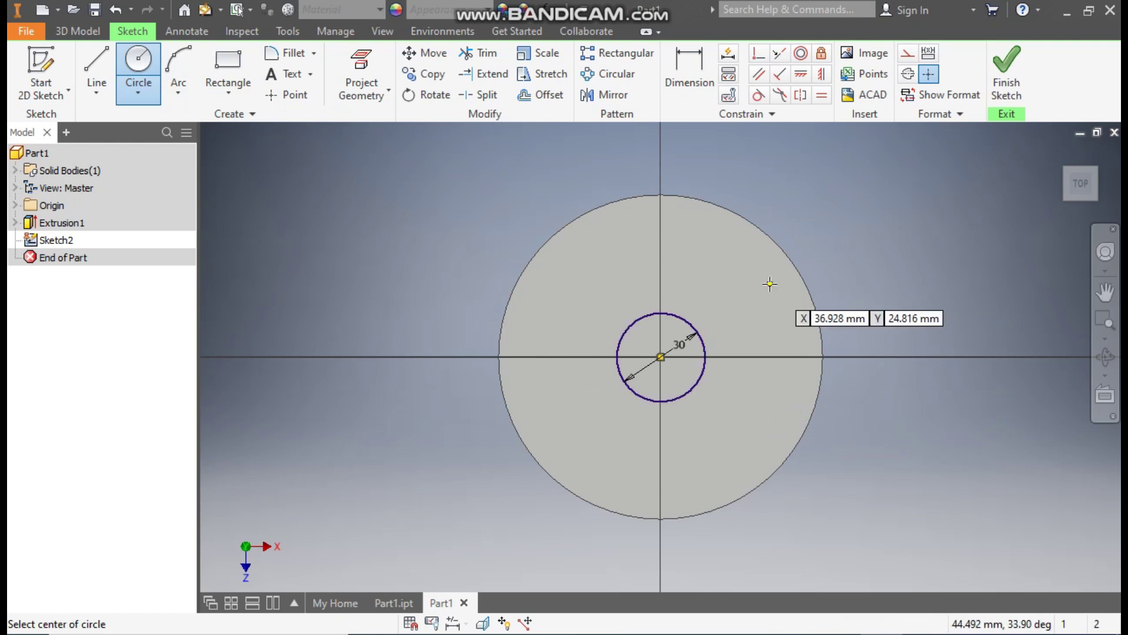
Add two concentric circles of 65 mm and 100 mm diameter centred on the origin.
click(661, 356)
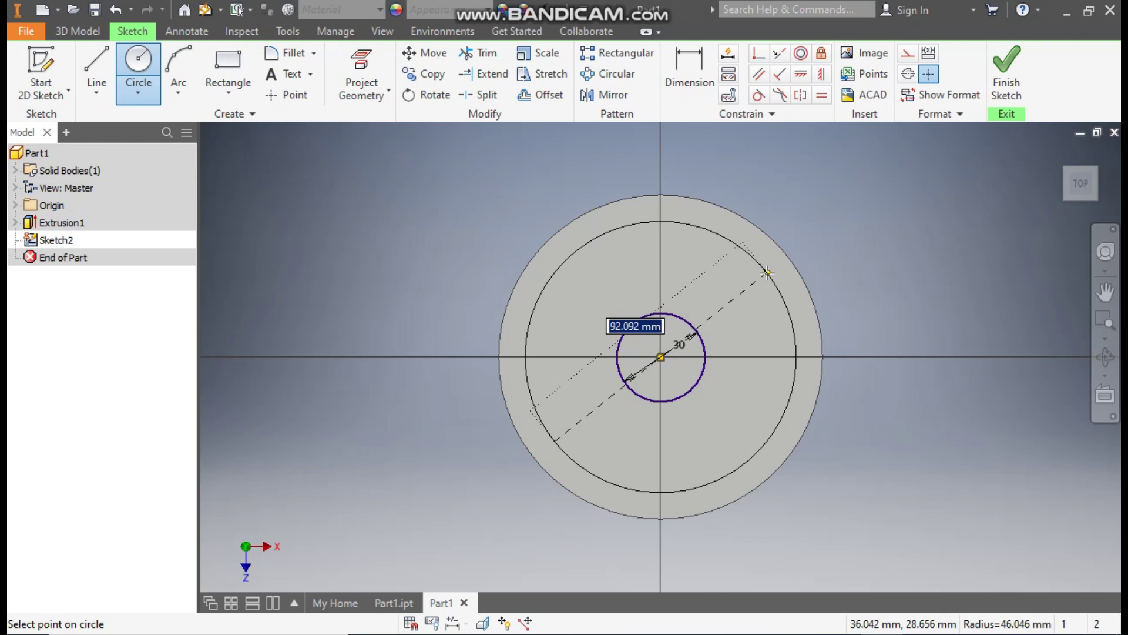
text(65)
key(Return)
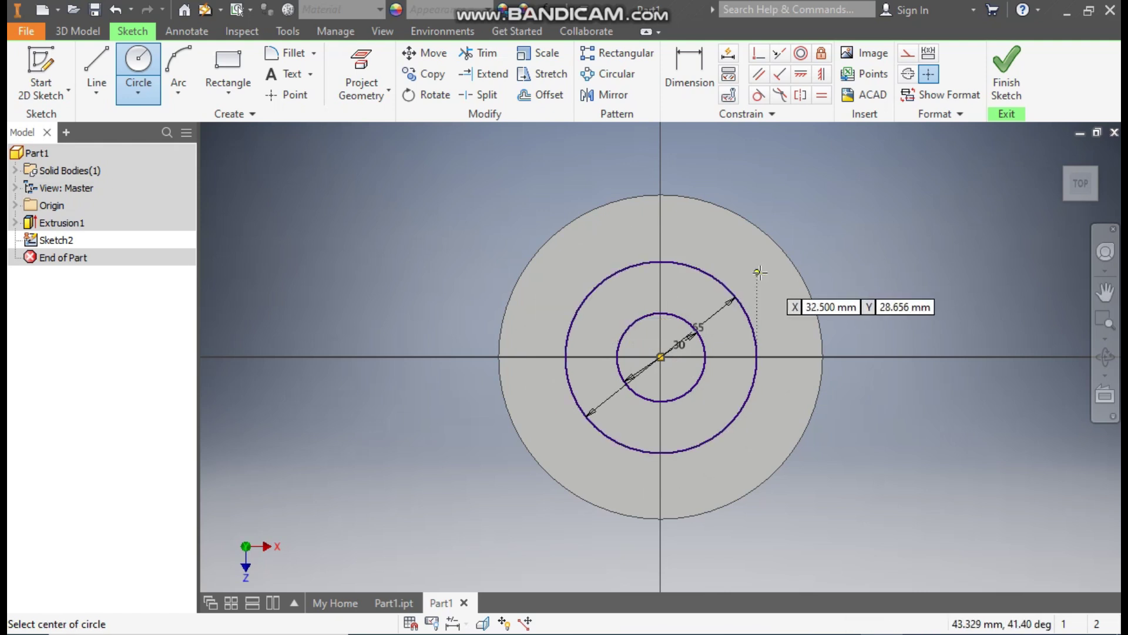
click(660, 356)
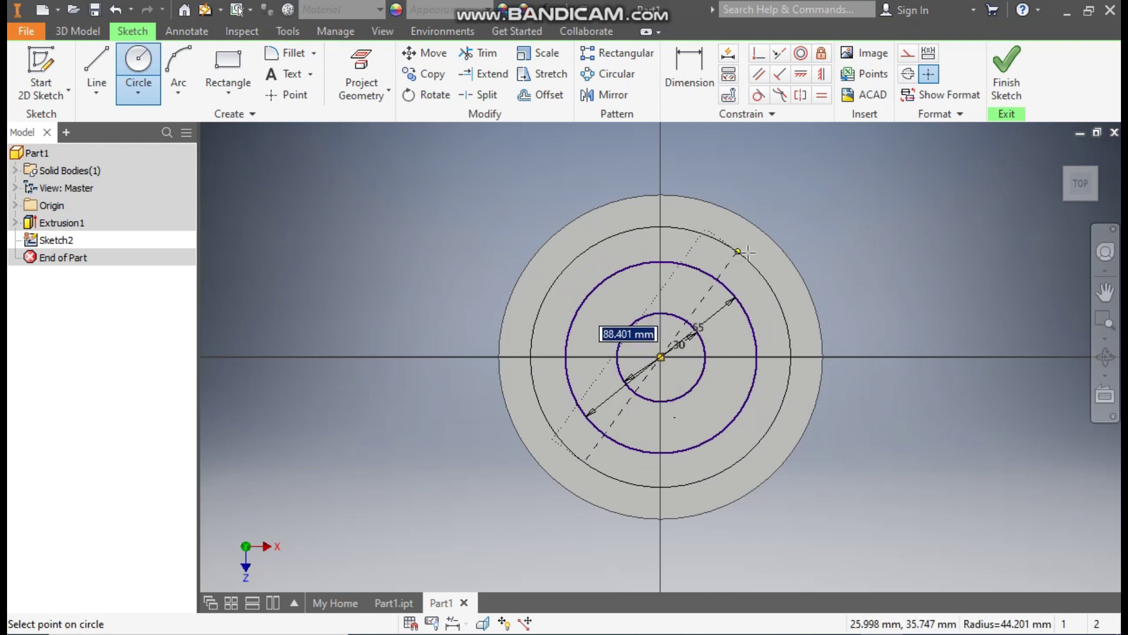
text(100)
key(Tab)
key(Return)
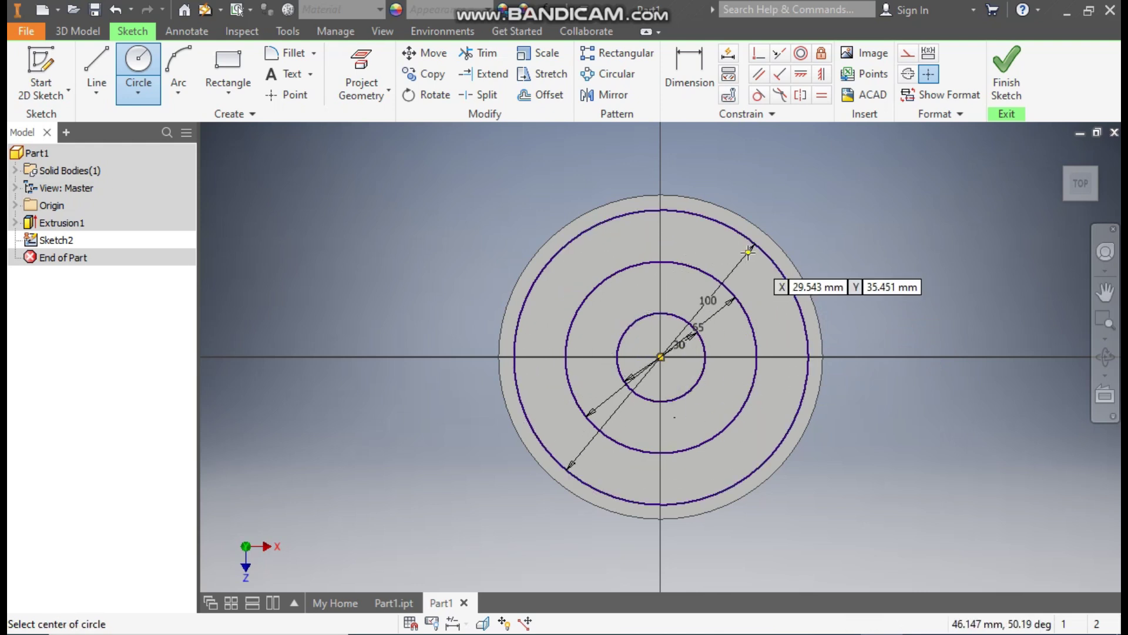
key(Escape)
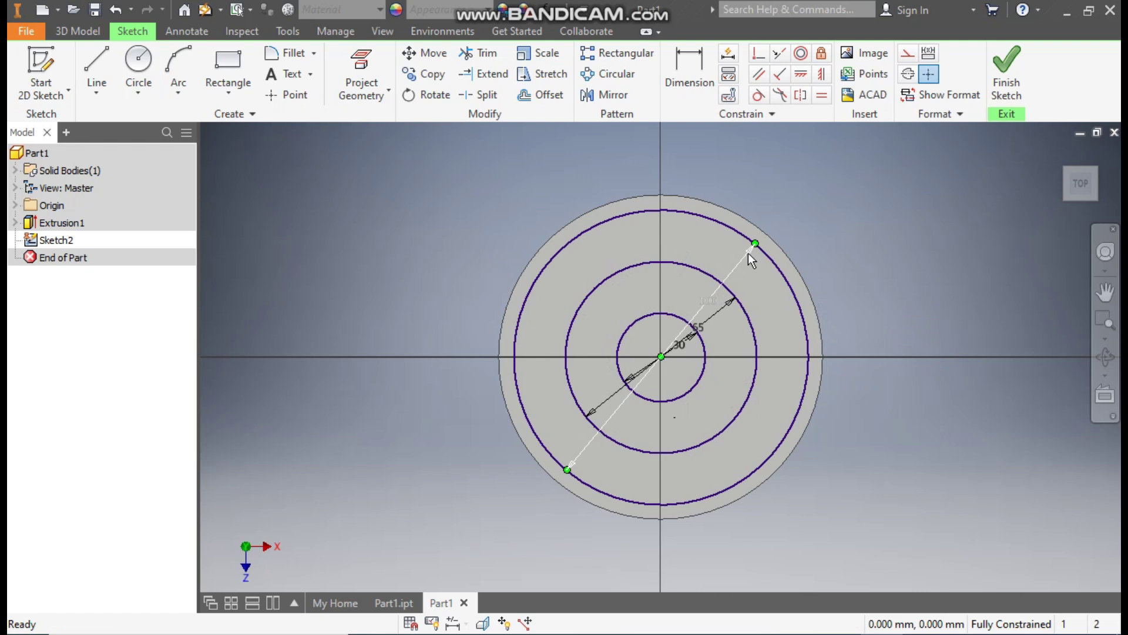
Convert the 65 mm circle to construction geometry and finish the sketch.
click(675, 262)
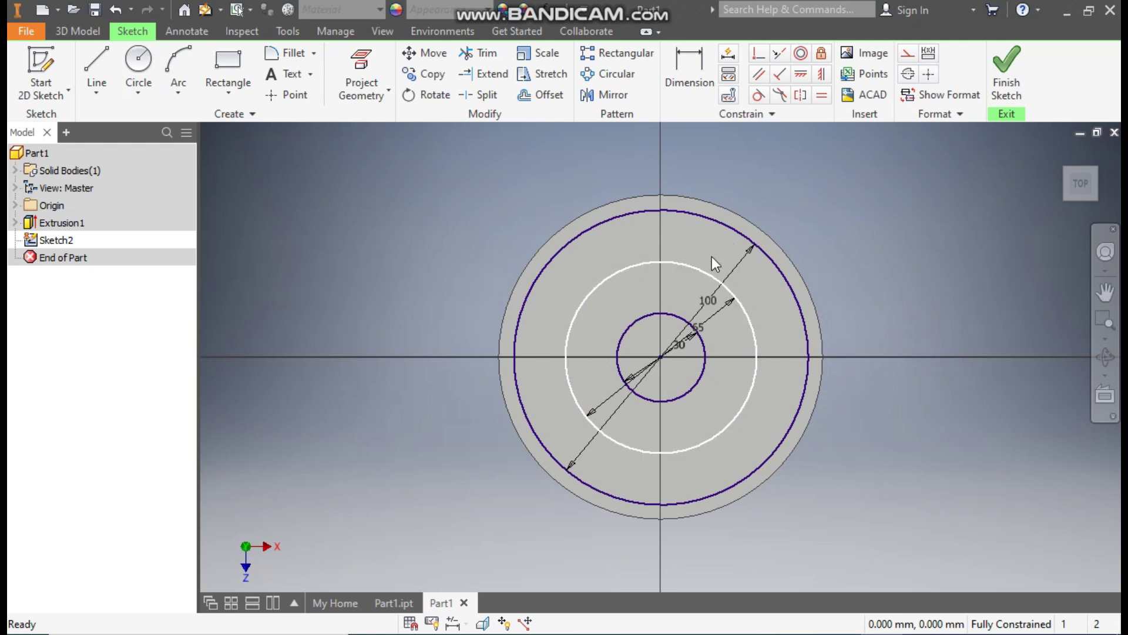
click(908, 55)
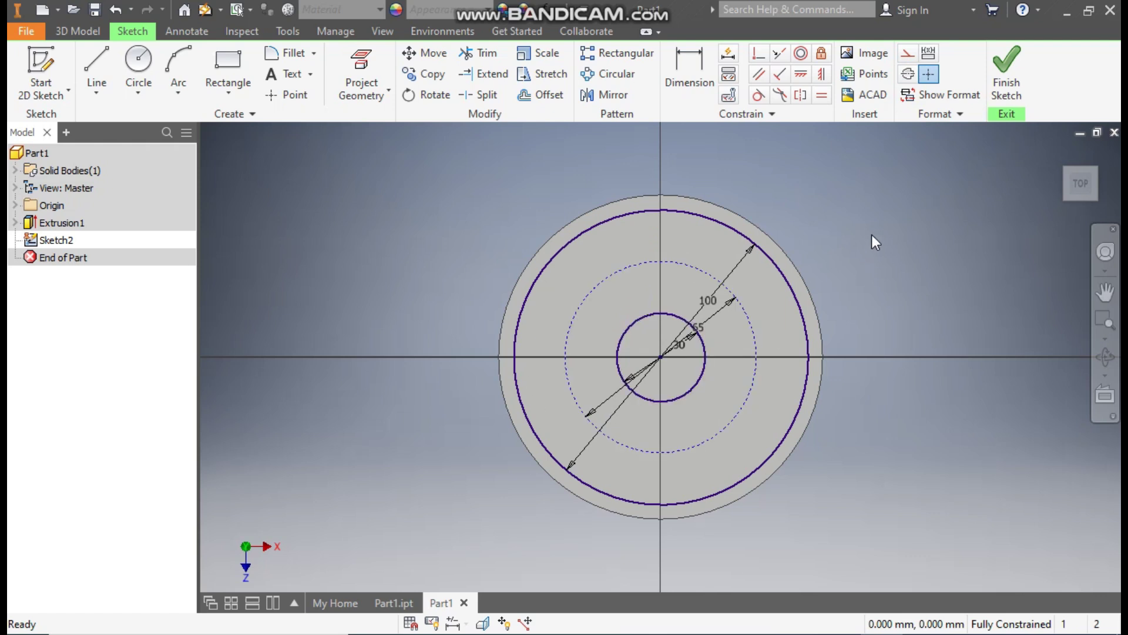
click(997, 69)
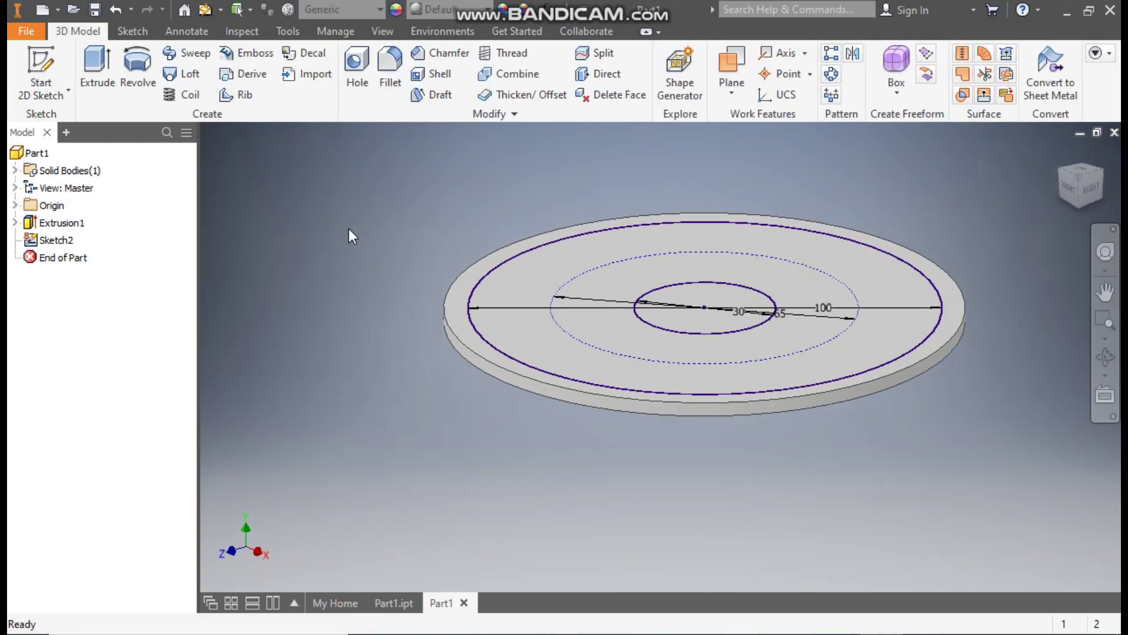
Cut the region between the 30 mm and 100 mm circles 3 mm downward through the disc with Extrude.
click(96, 66)
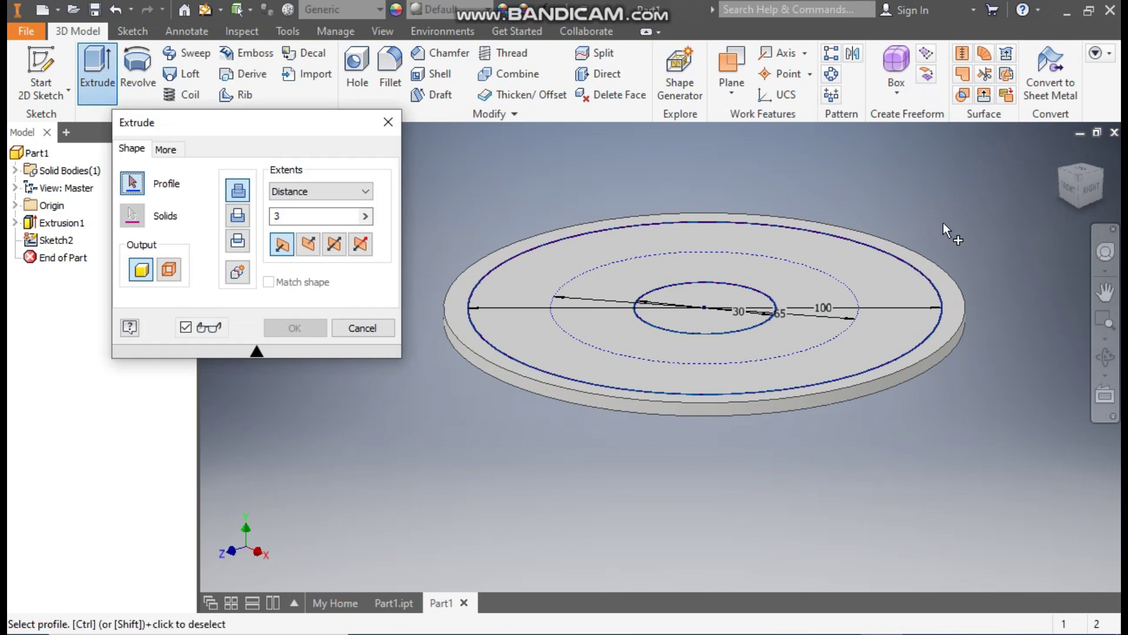
click(847, 266)
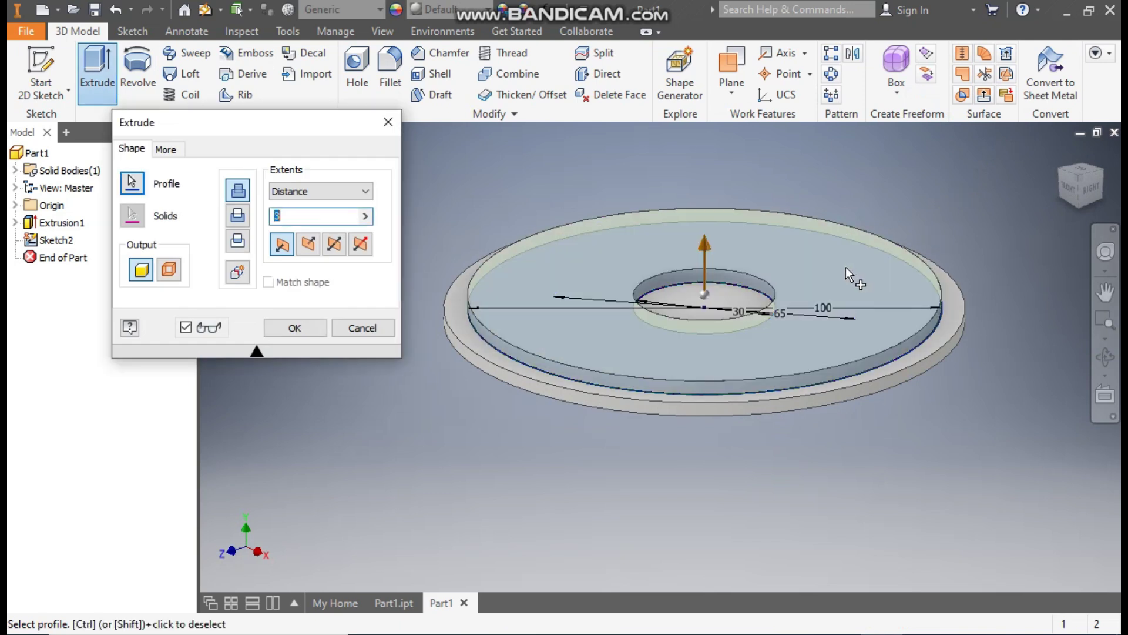
click(307, 245)
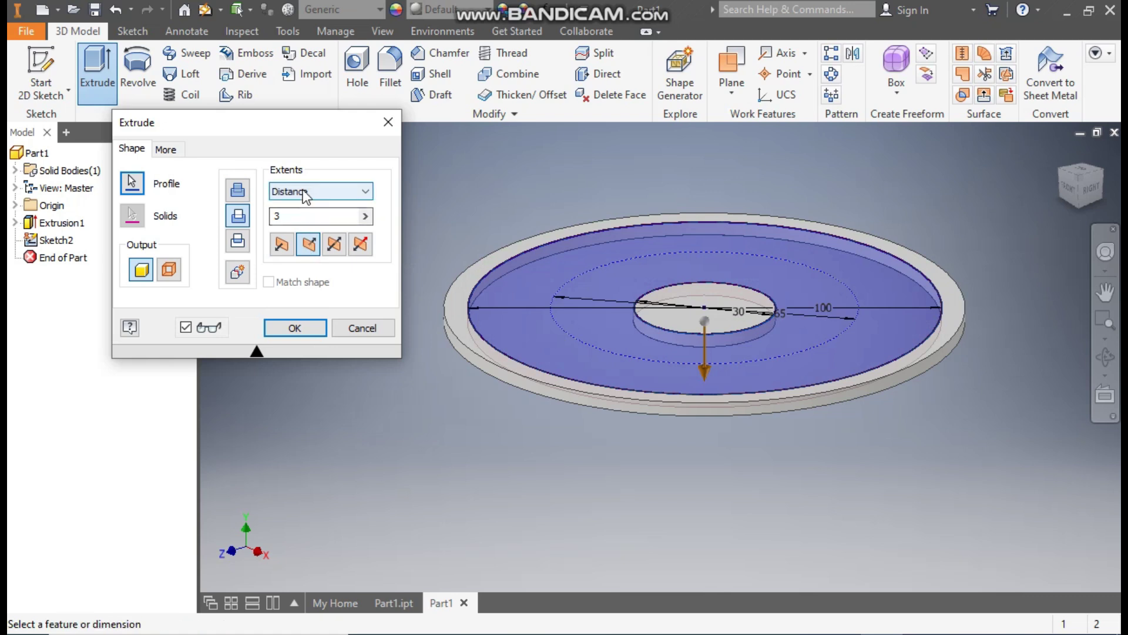
click(289, 216)
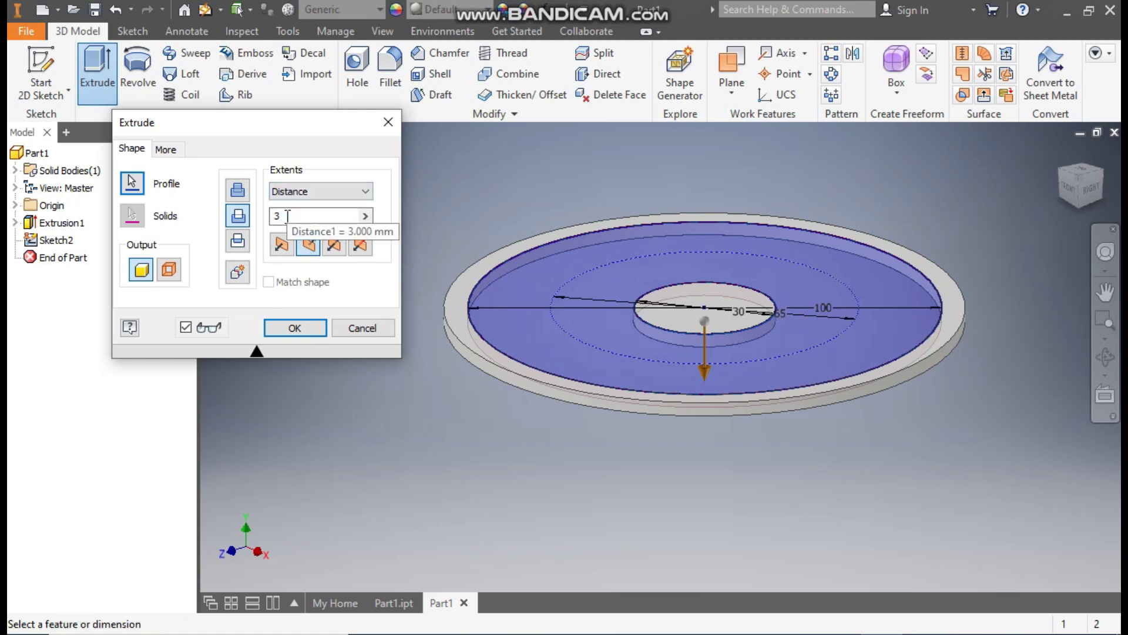
click(299, 324)
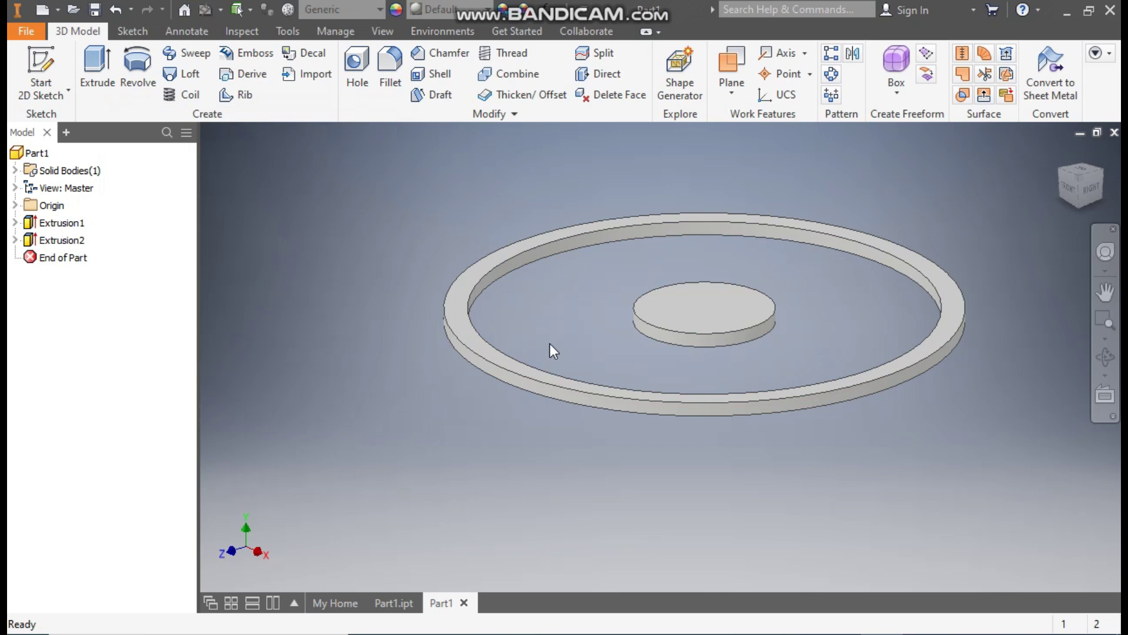
Start a sketch on the central hub's top face and draw a 65 mm diameter circle centred on the origin.
click(695, 306)
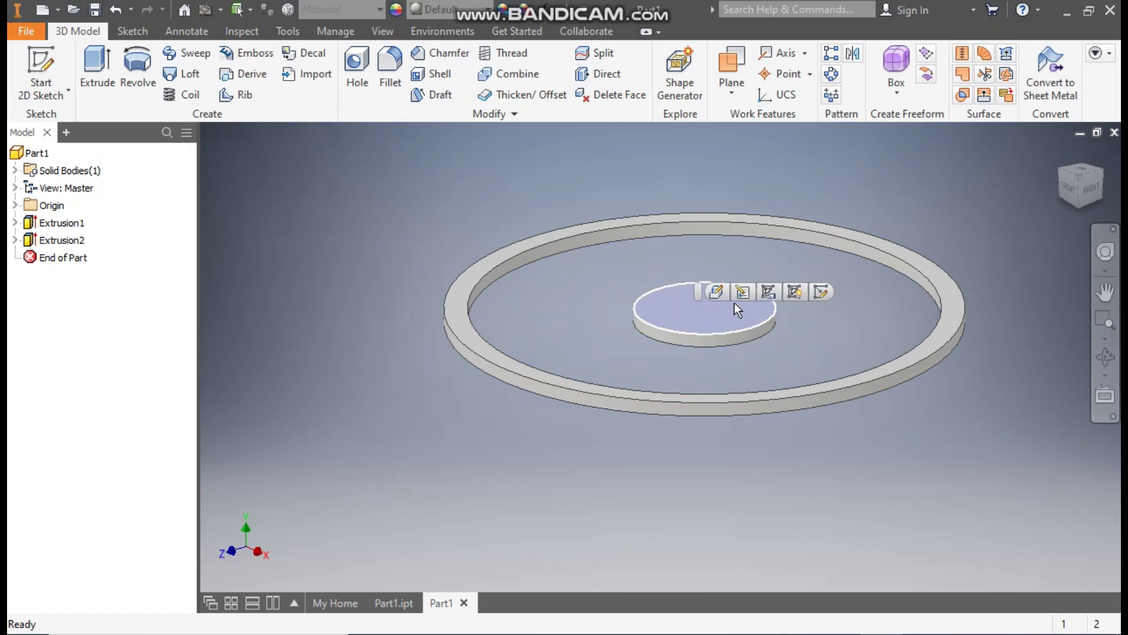
click(830, 292)
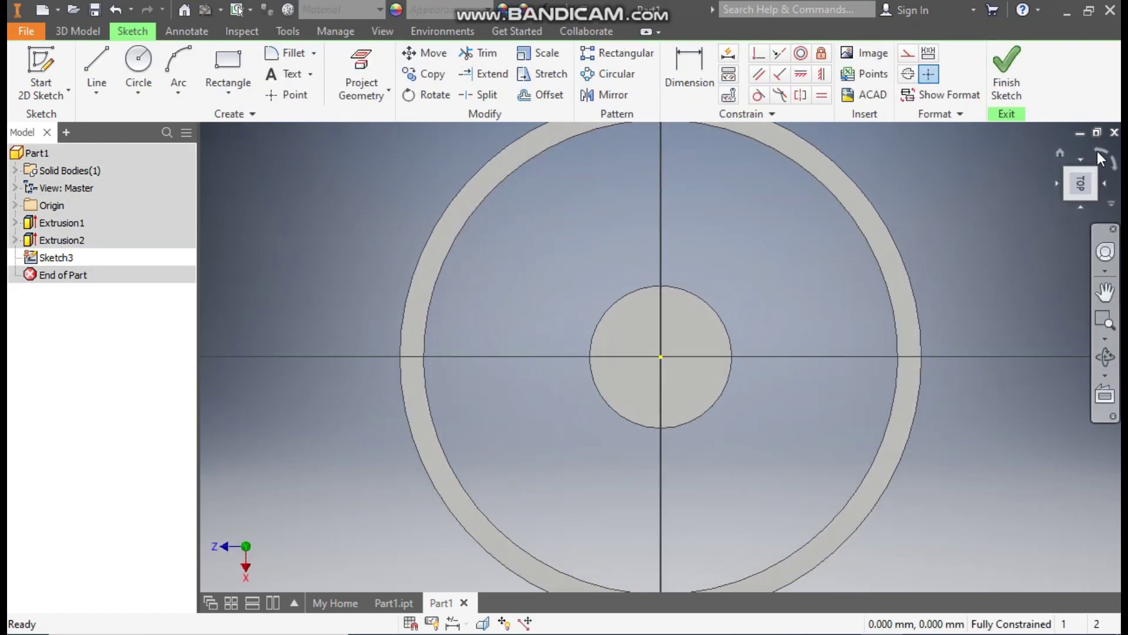
click(1098, 147)
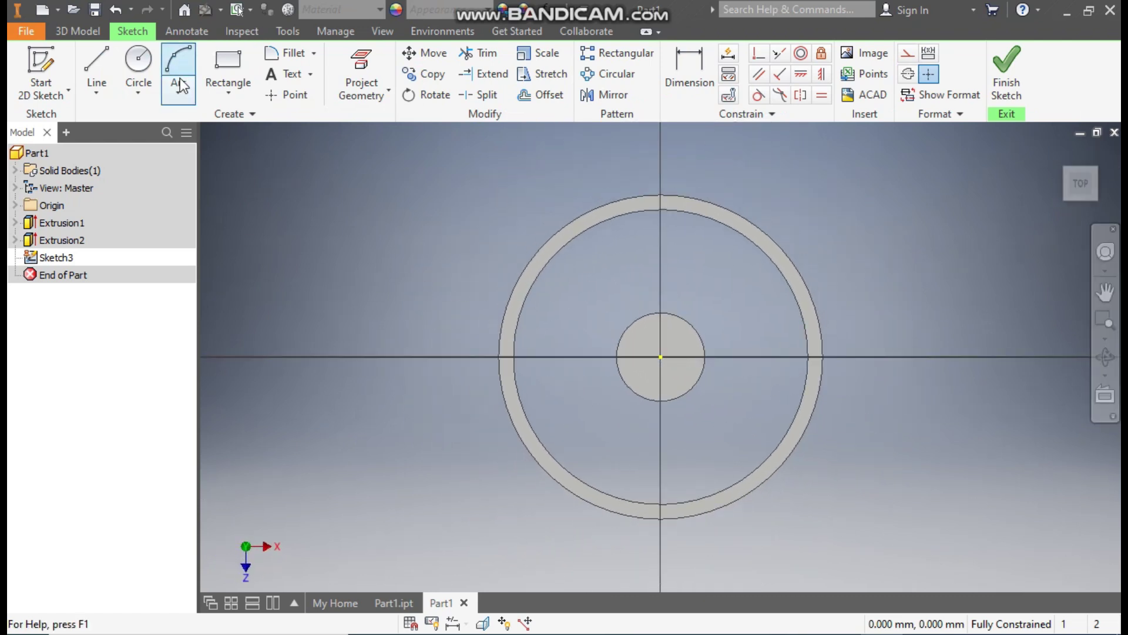
click(139, 62)
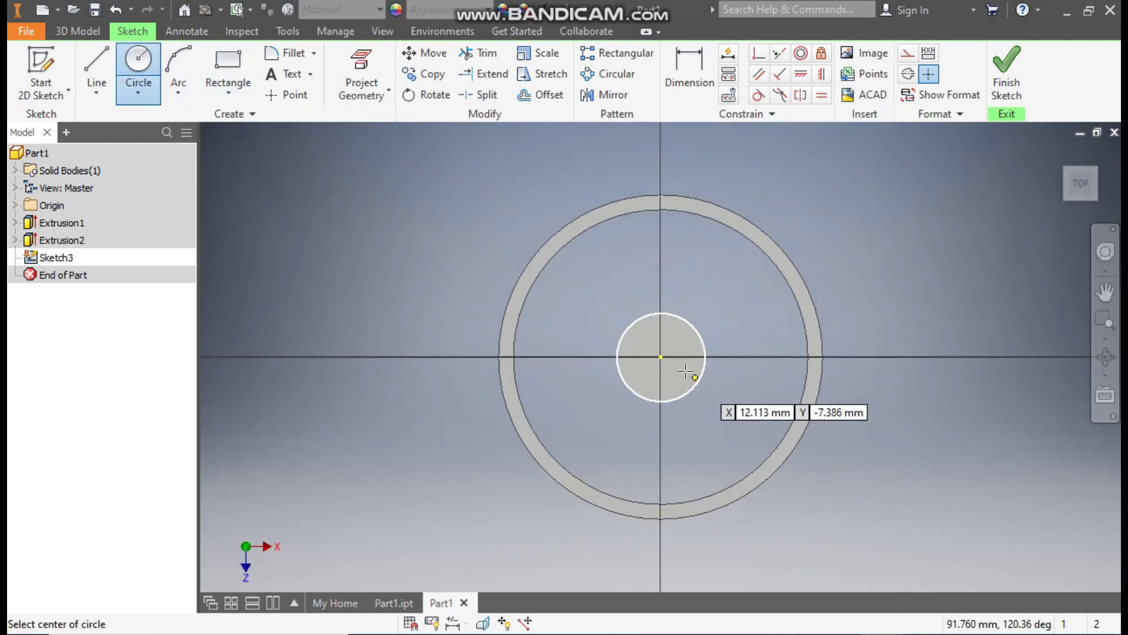
click(660, 357)
text(65)
key(Return)
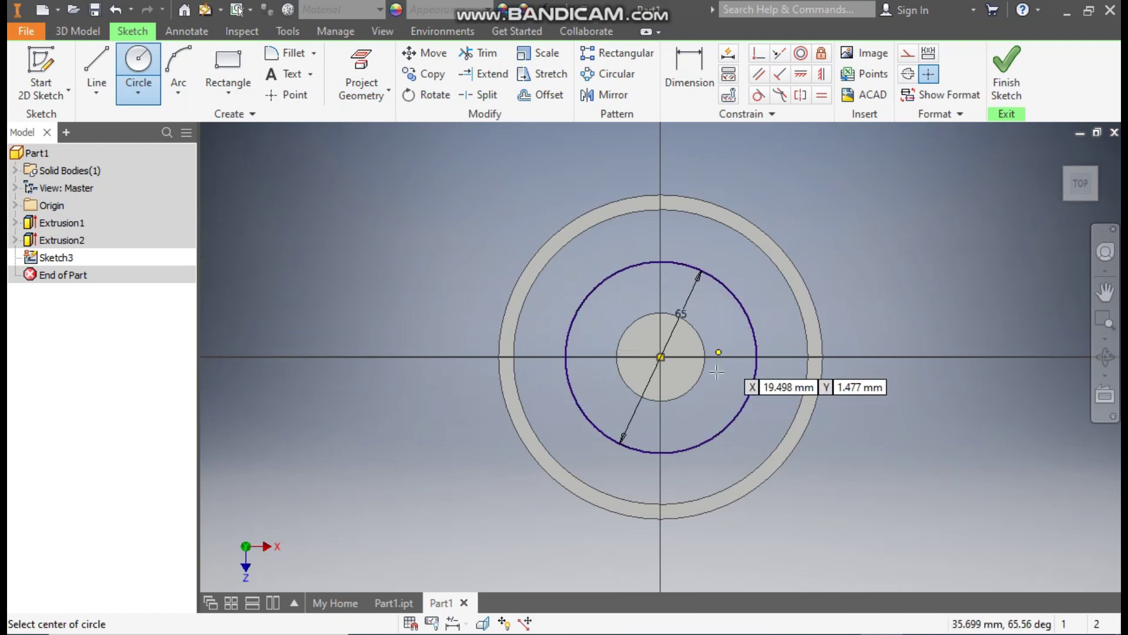
Add a concentric 70 mm diameter circle centred on the origin and finish the sketch.
click(660, 357)
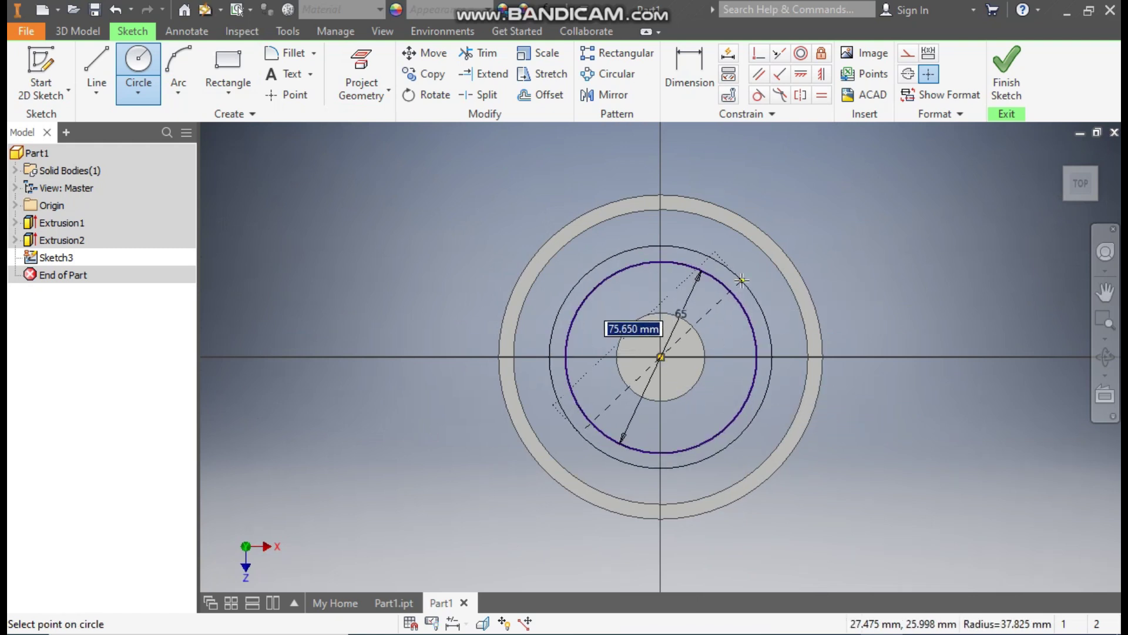
text(70)
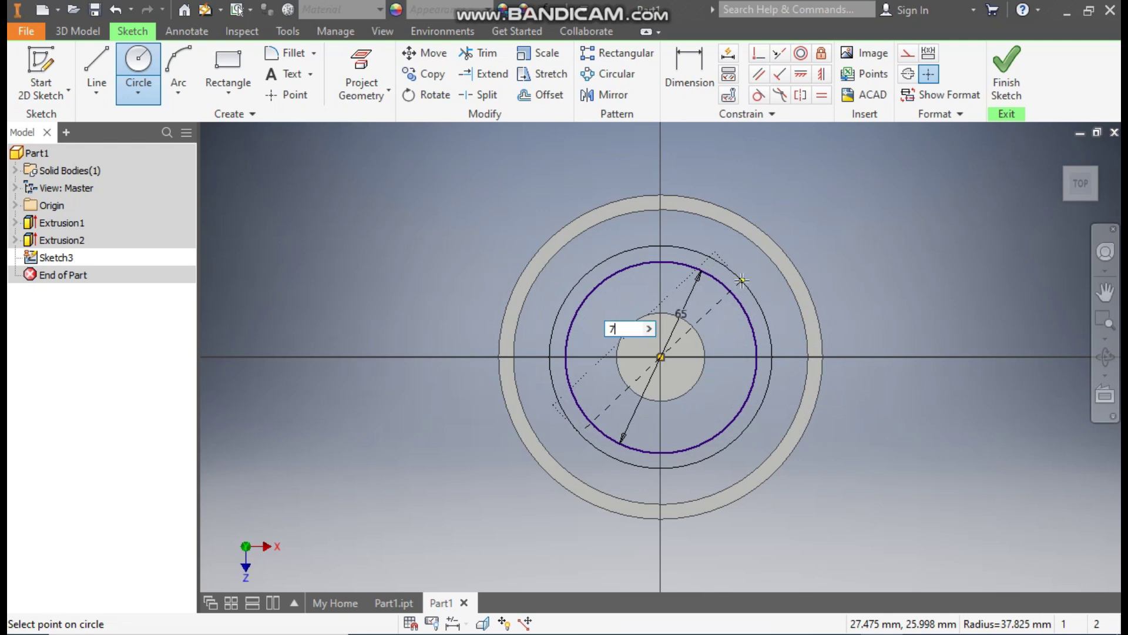
key(Return)
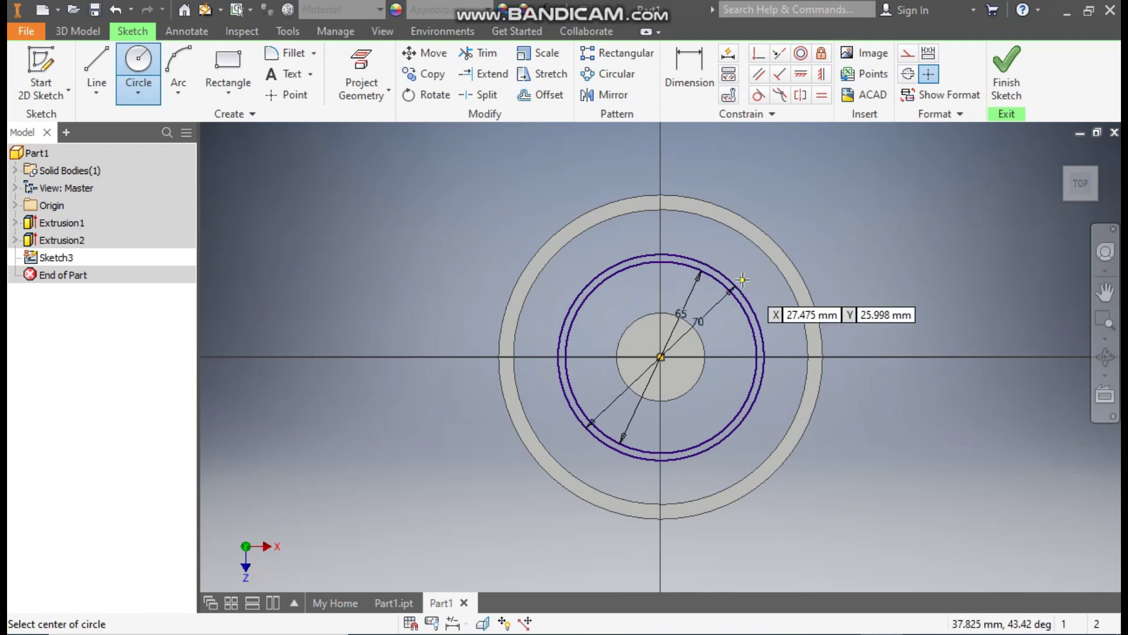
click(1011, 72)
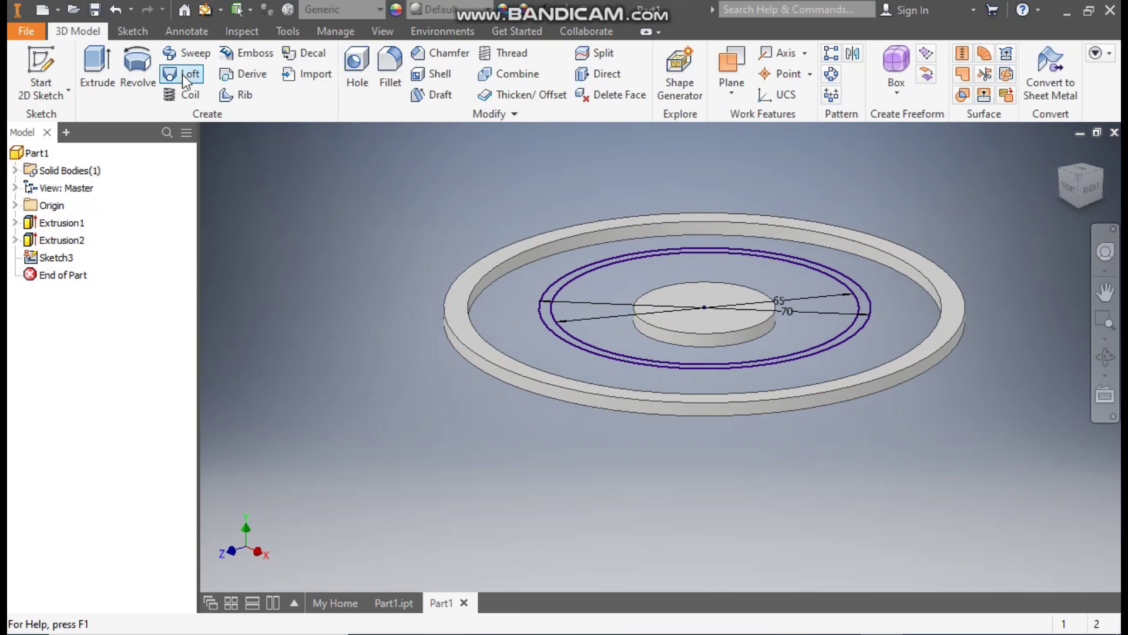
Extrude the narrow ring between the 65 mm and 70 mm circles 2 mm downward as a joined solid.
click(101, 65)
scroll(548, 310, up, 3)
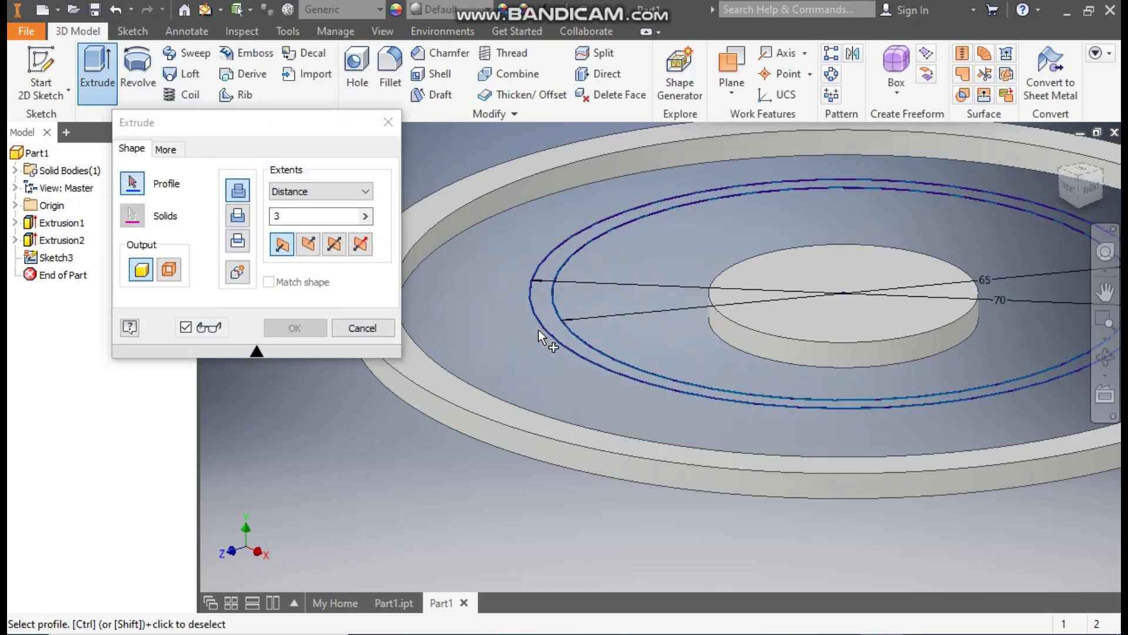
click(543, 318)
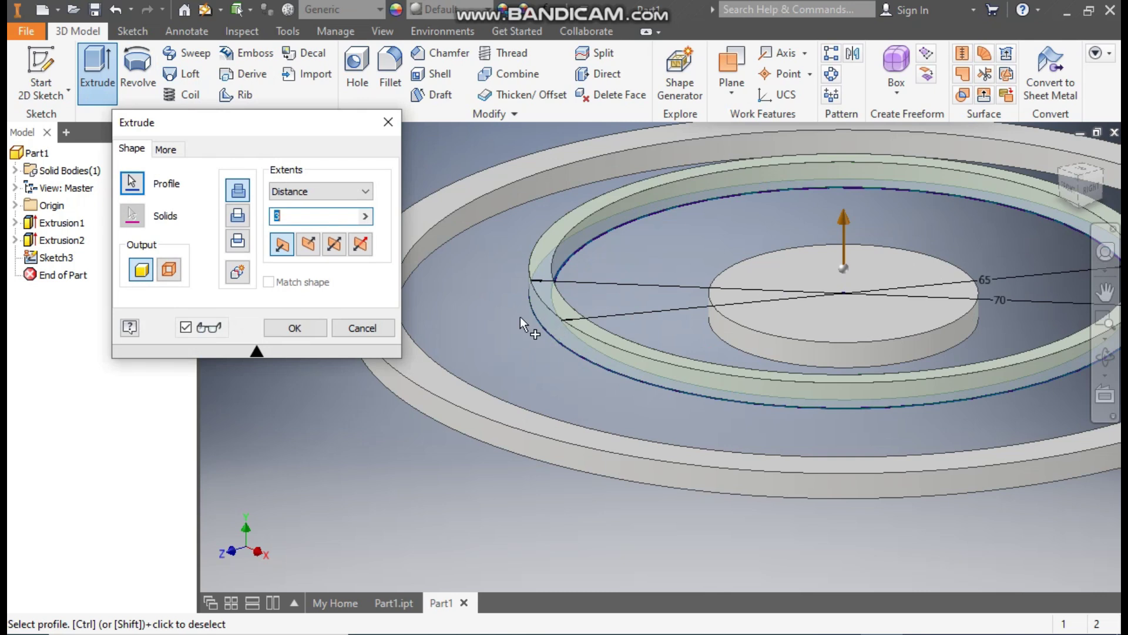
click(312, 245)
click(300, 216)
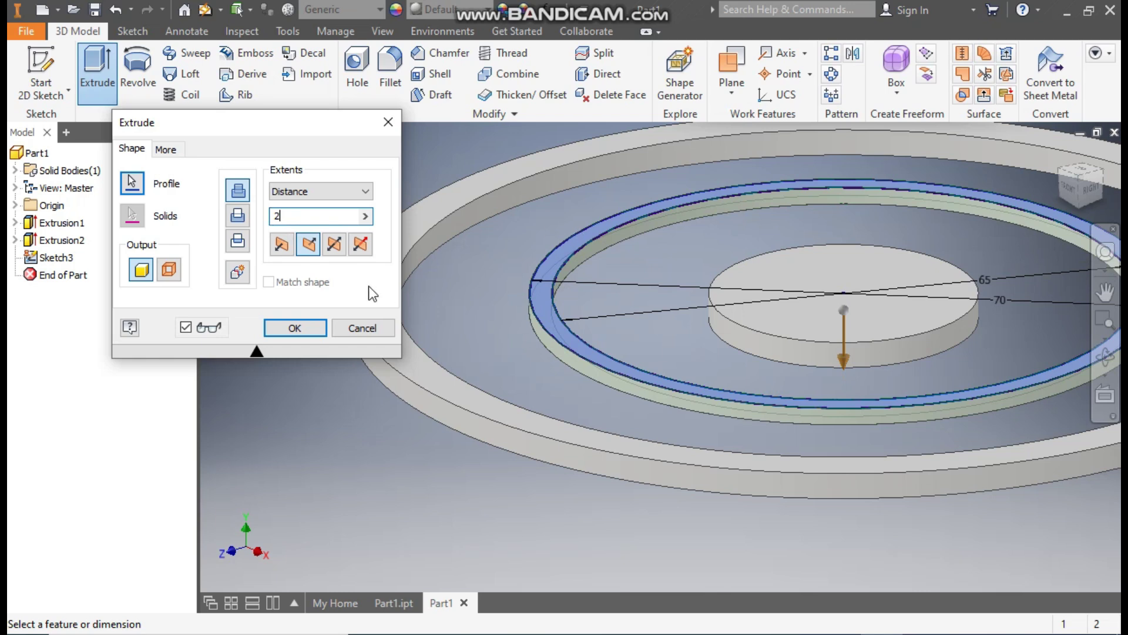
scroll(572, 298, up, 3)
click(302, 333)
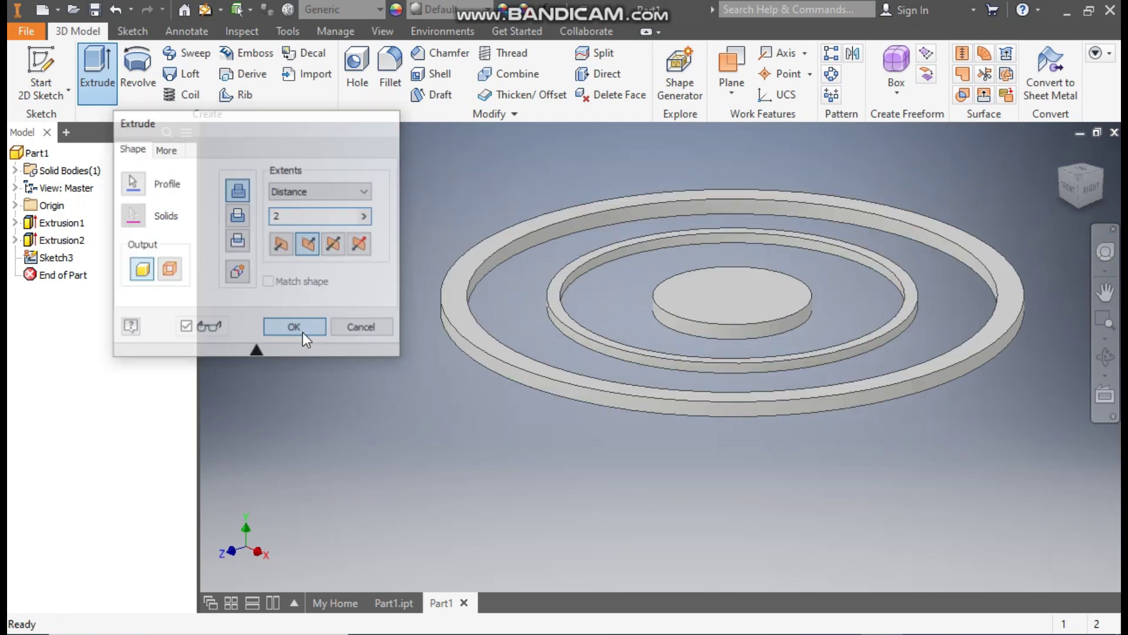
Start a sketch on the hub's top face and draw a vertical line through the origin across the outer ring's full diameter.
click(714, 290)
click(837, 279)
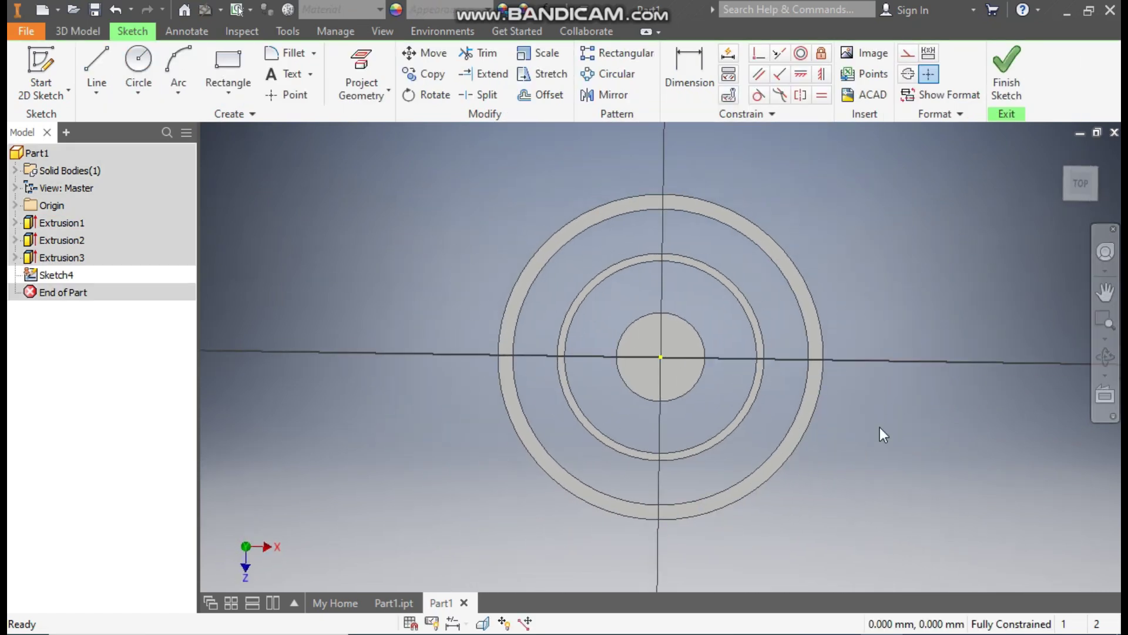
click(99, 61)
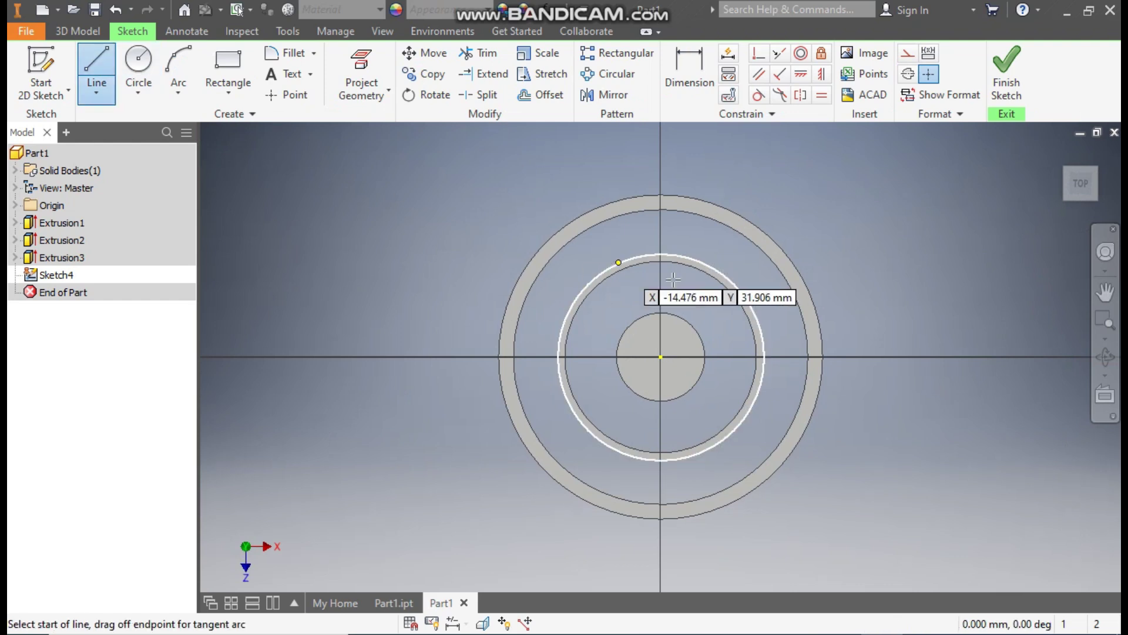
click(661, 195)
click(661, 357)
click(691, 555)
key(Escape)
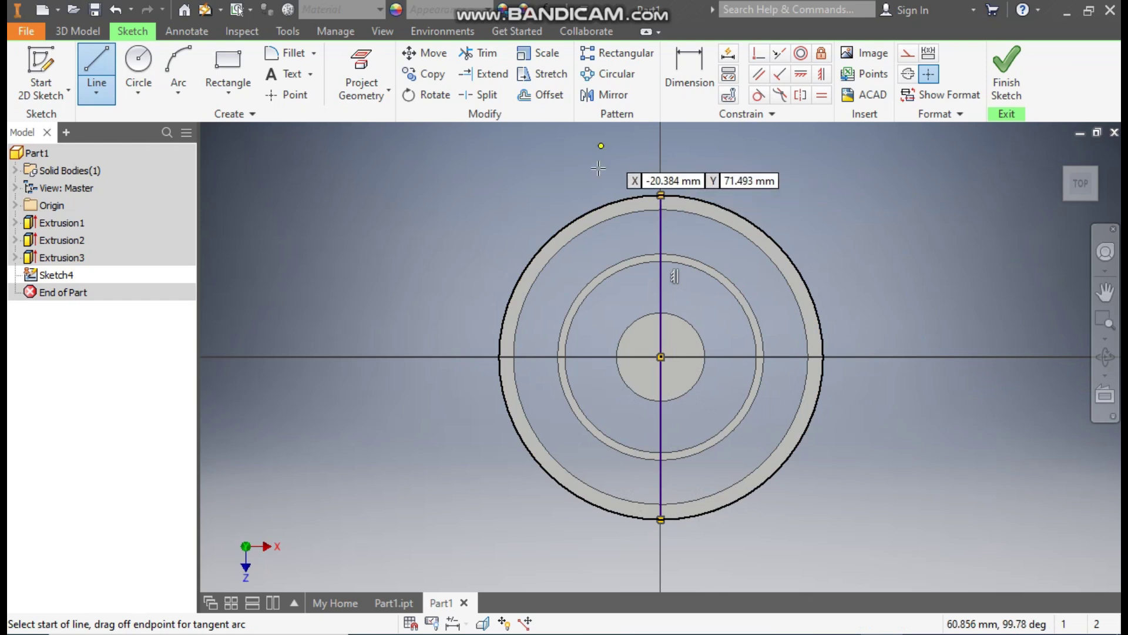
Offset the vertical centre line by 4 mm to each side.
click(555, 102)
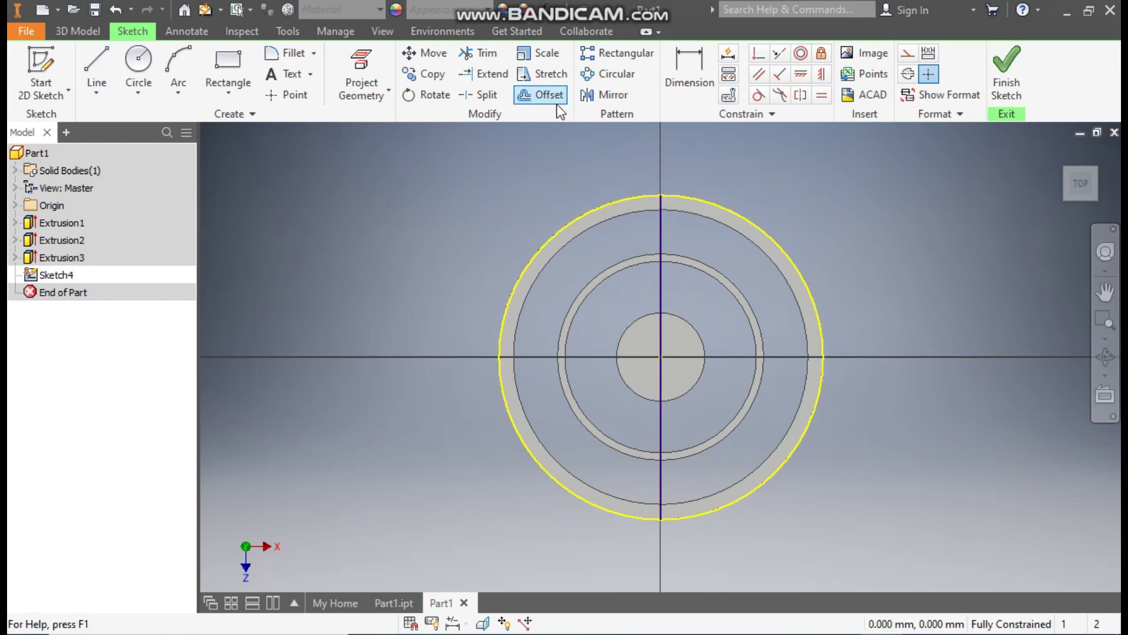
click(662, 240)
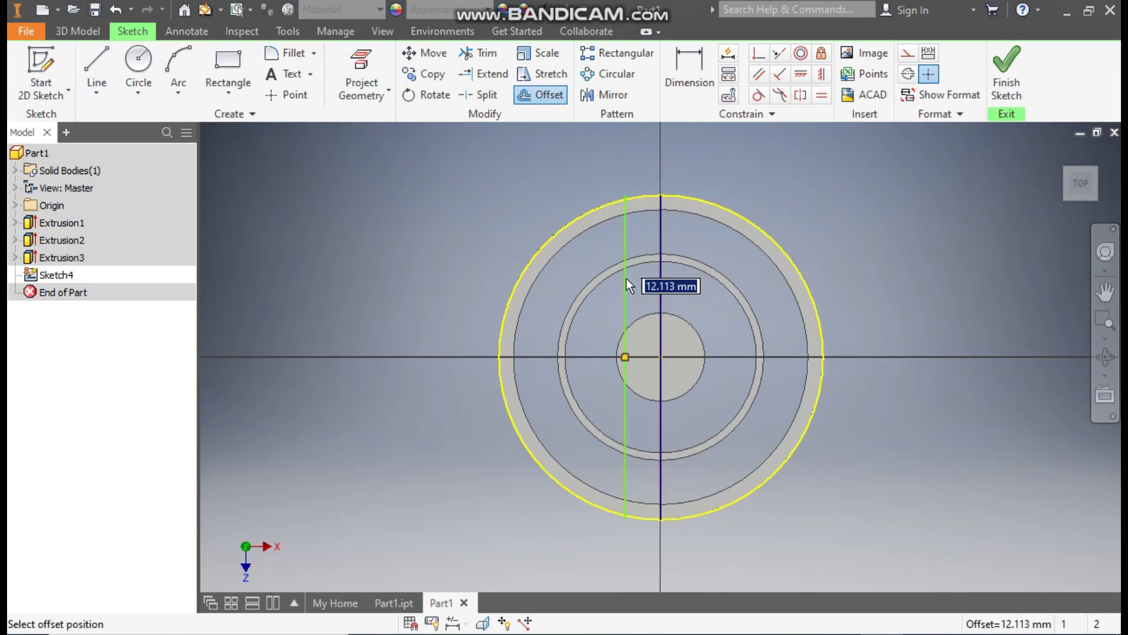
text(4)
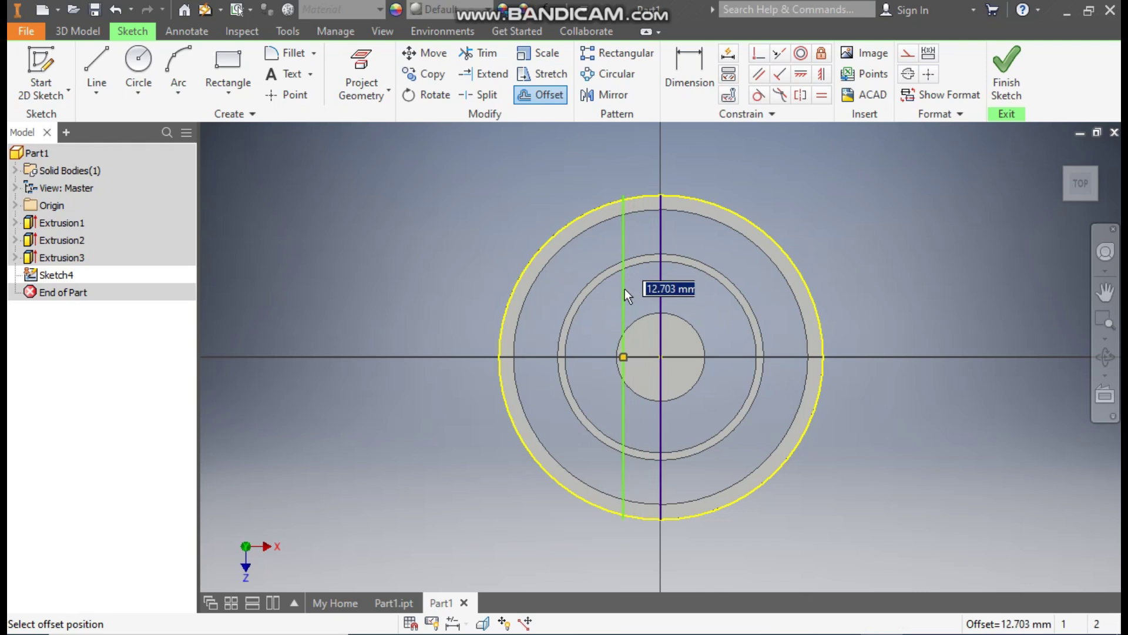
key(Return)
click(659, 293)
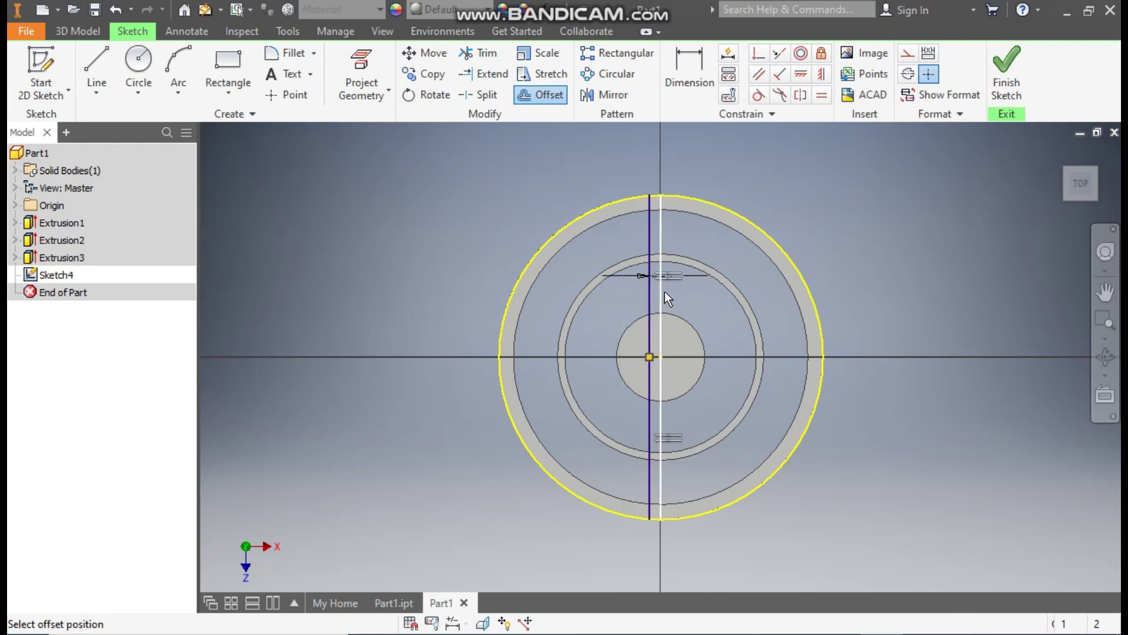
text(4)
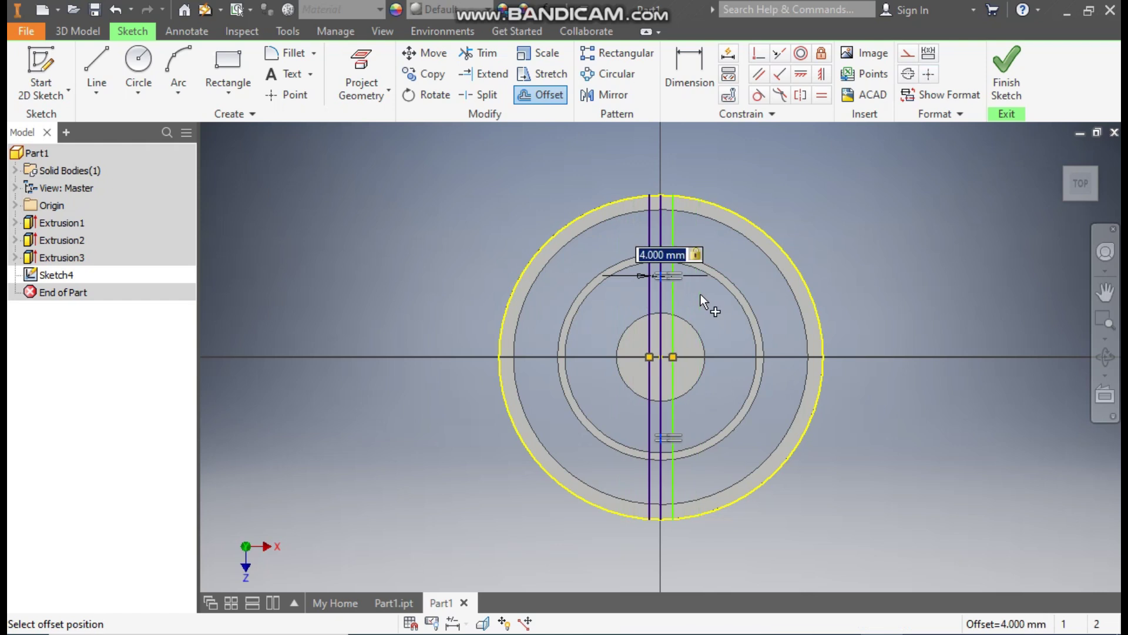
key(Return)
key(Escape)
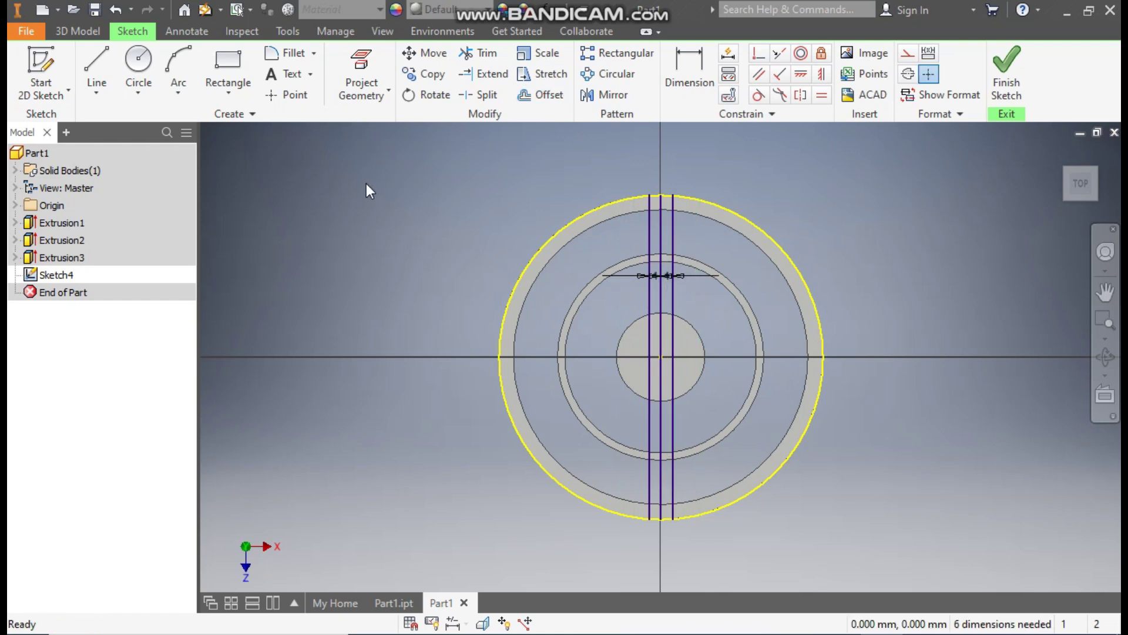
Draw a three-point arc joining the upper ends of the two offset lines.
click(176, 90)
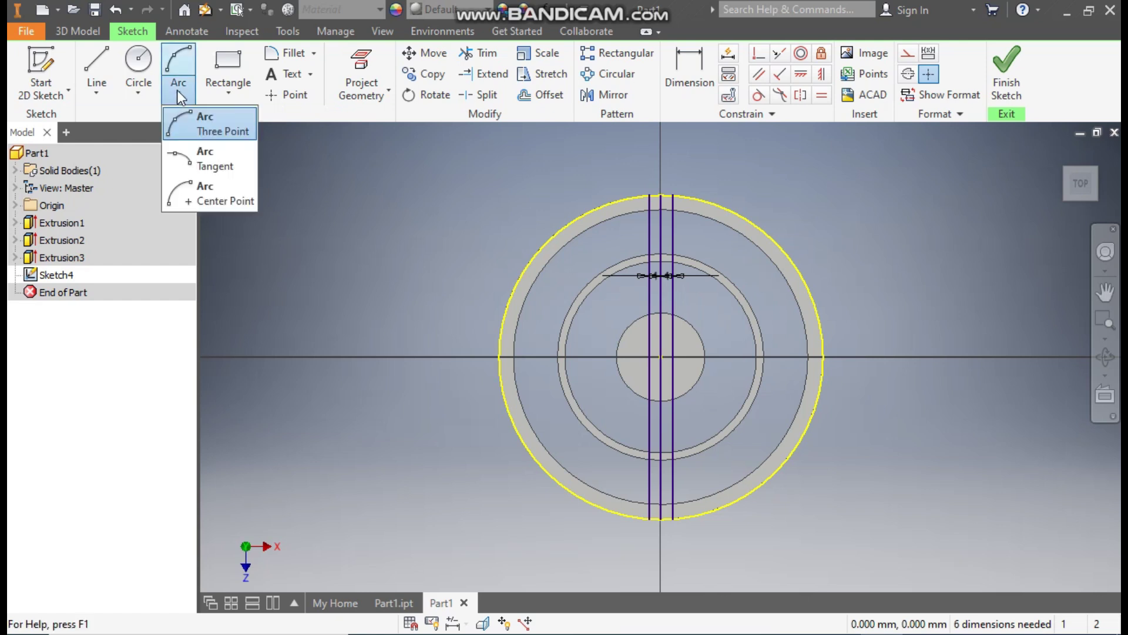
click(205, 127)
scroll(672, 196, up, 5)
click(613, 201)
click(697, 202)
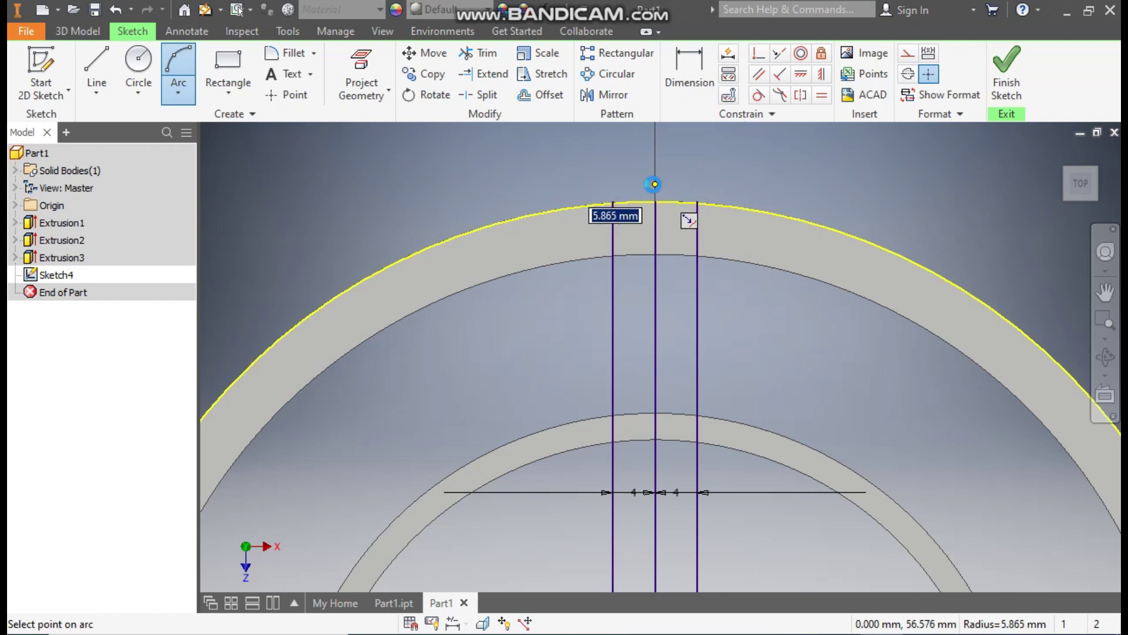
click(653, 182)
scroll(646, 183, up, 5)
scroll(630, 406, down, 5)
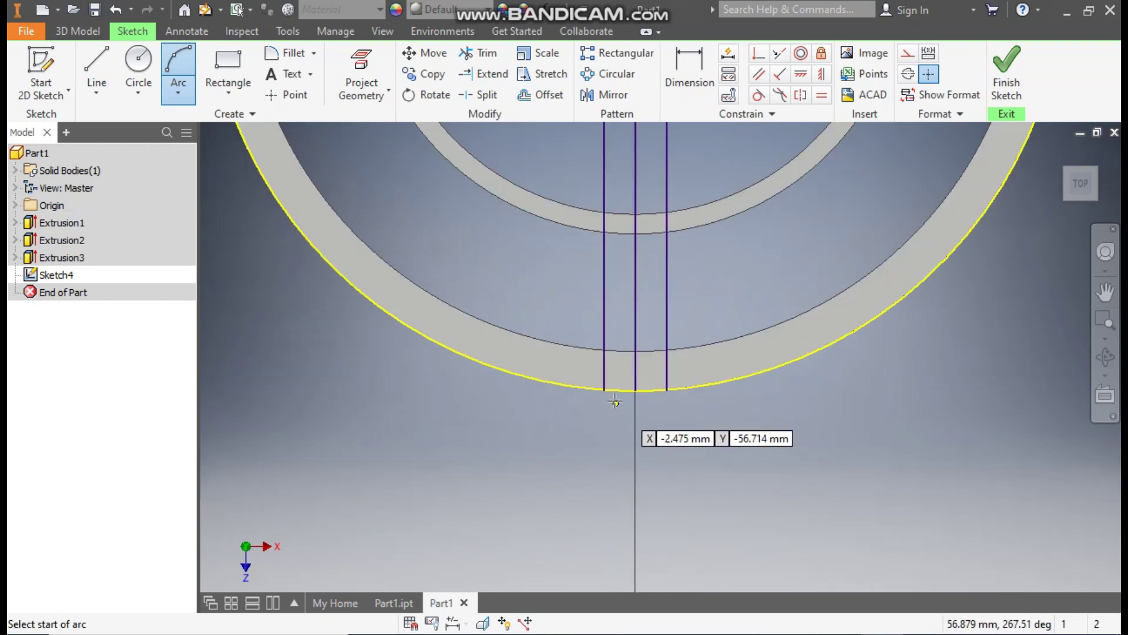
click(605, 390)
click(635, 390)
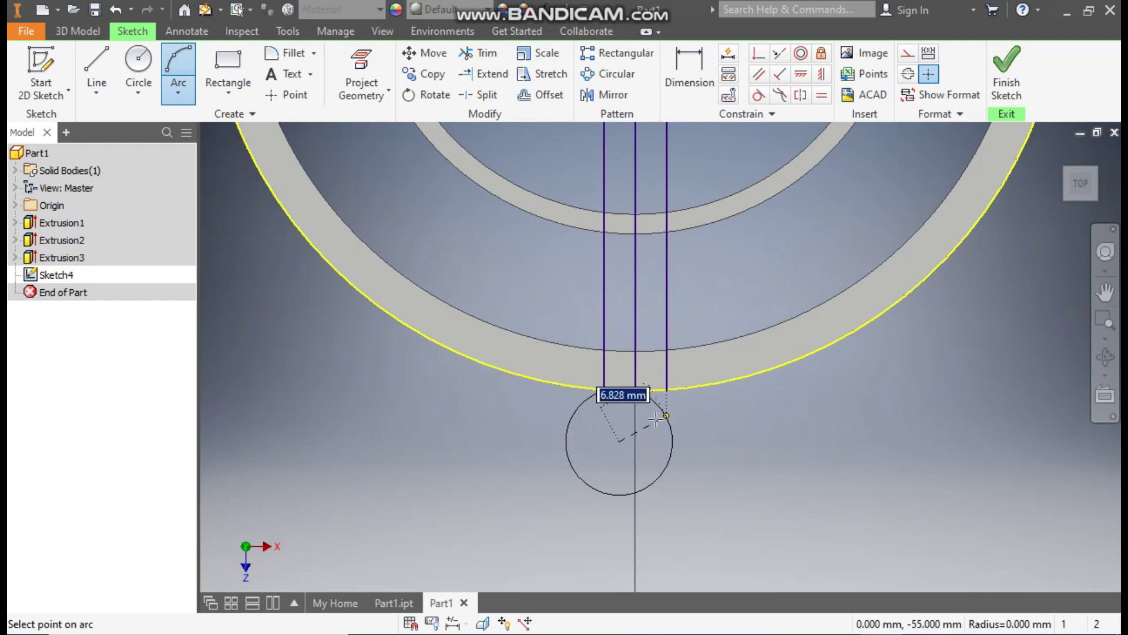
key(Escape)
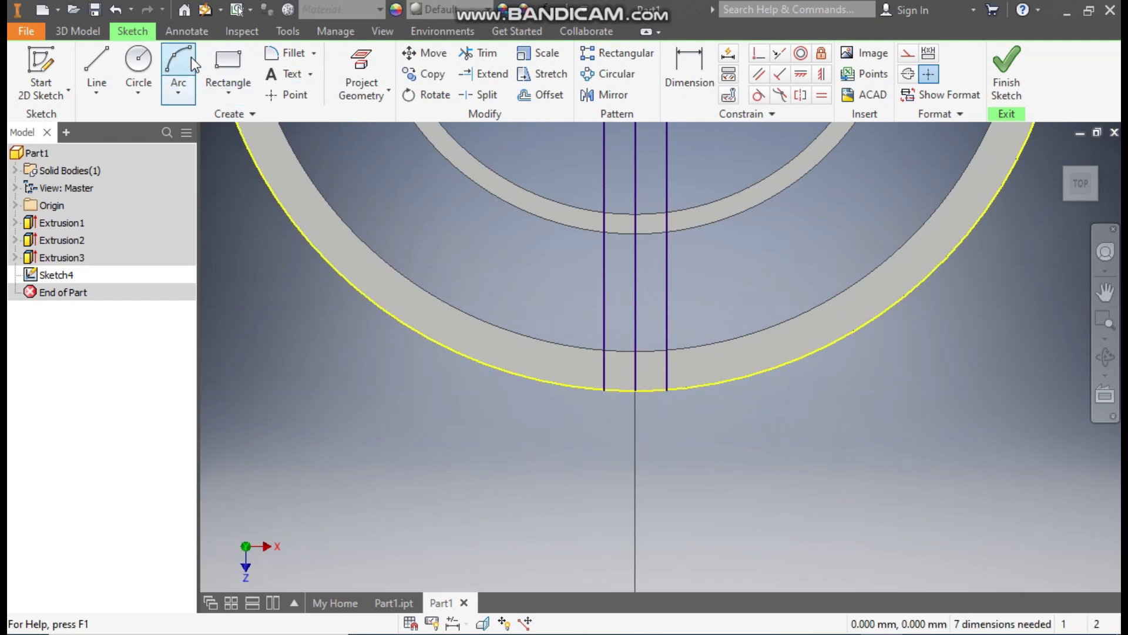
Draw a three-point arc joining the lower ends of the two offset lines.
click(178, 65)
click(604, 390)
click(666, 388)
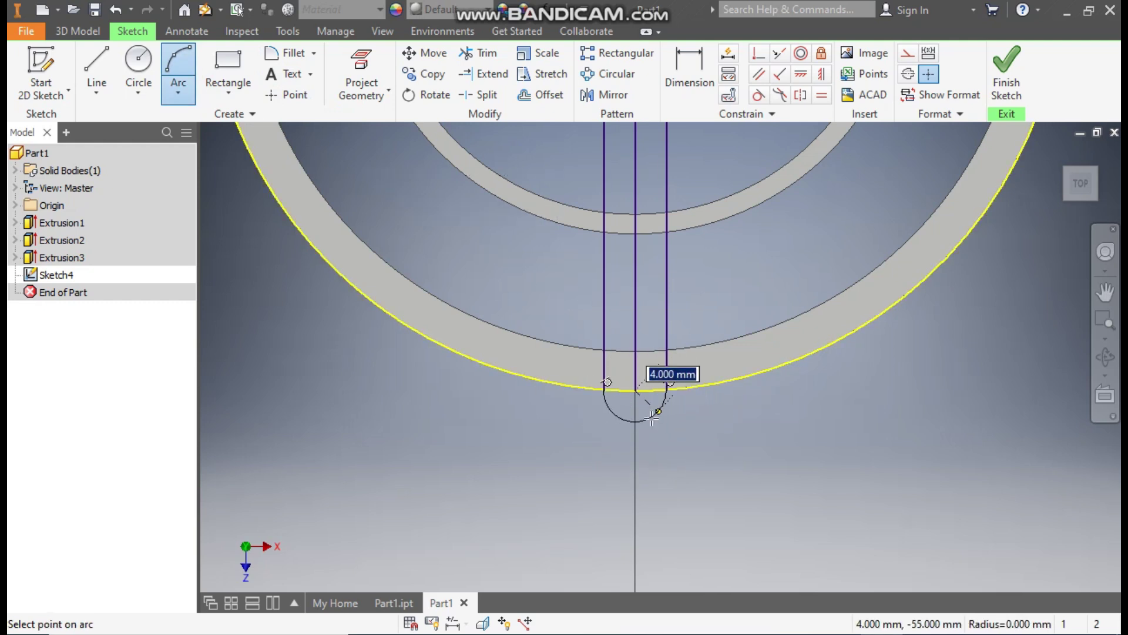
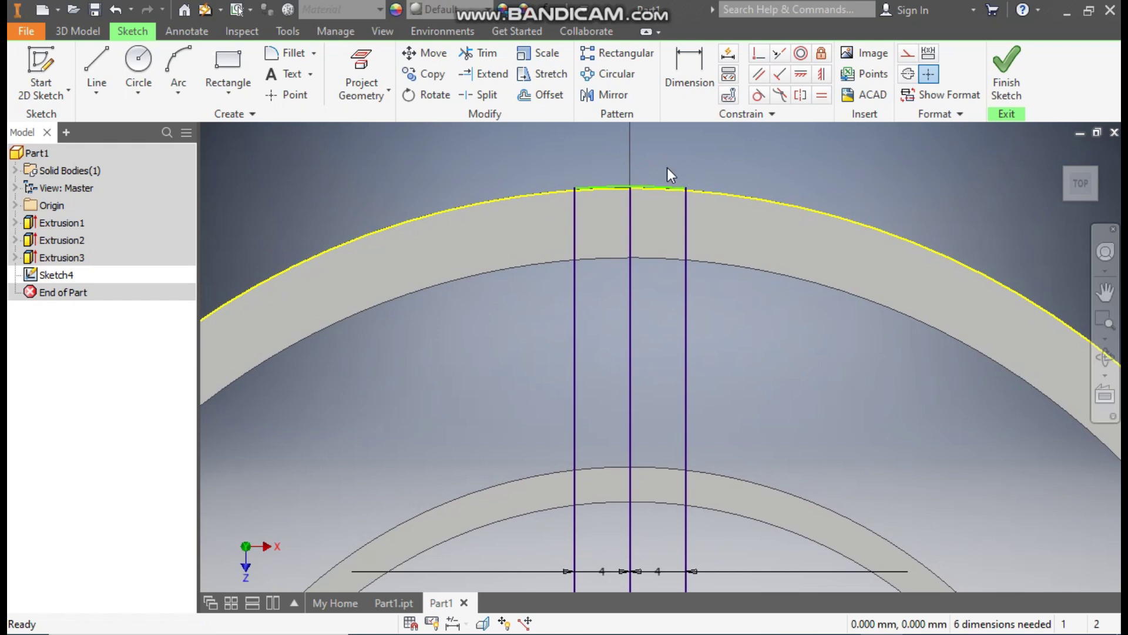
Make both end points of the upper arc coincident with the outer ring's outer edge.
drag(658, 188, 659, 156)
drag(575, 188, 580, 156)
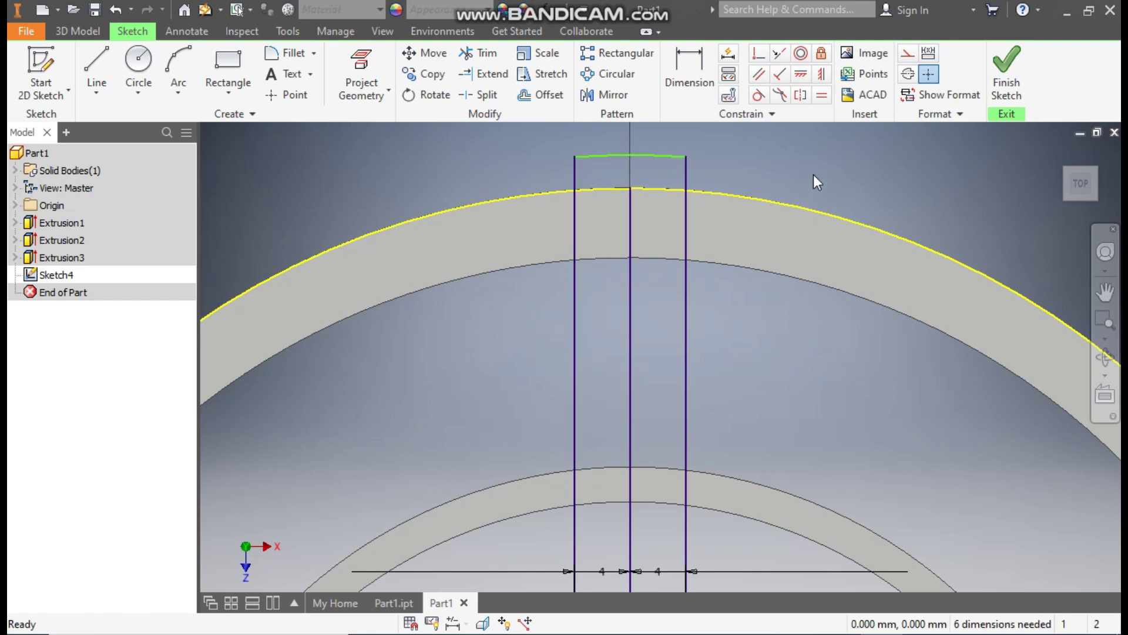
click(757, 96)
click(689, 157)
click(705, 188)
click(707, 190)
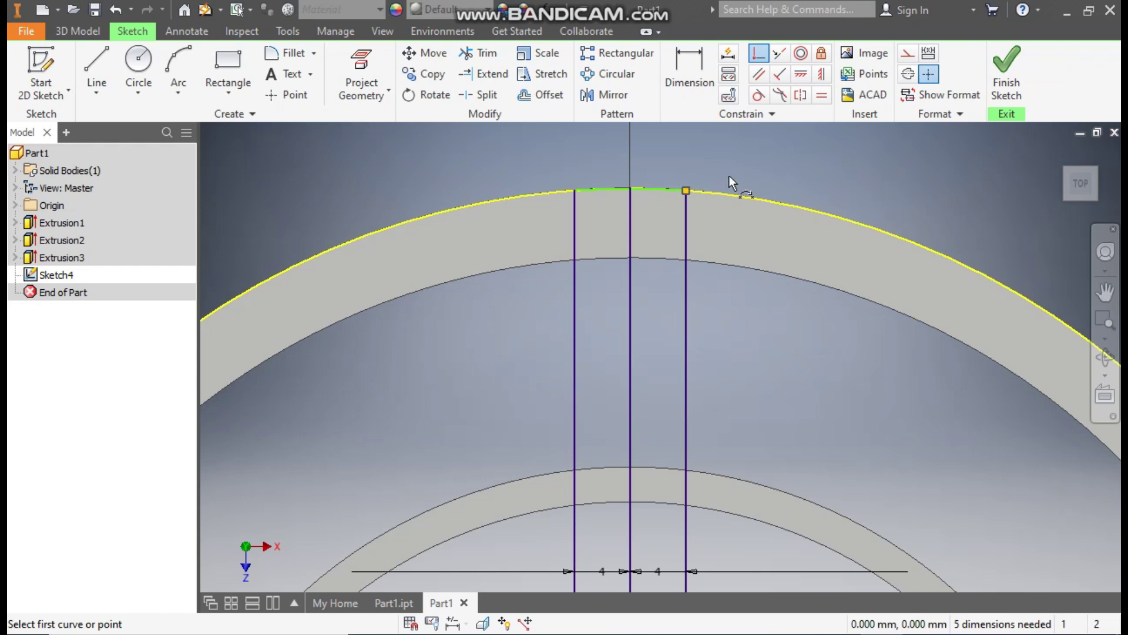
click(539, 201)
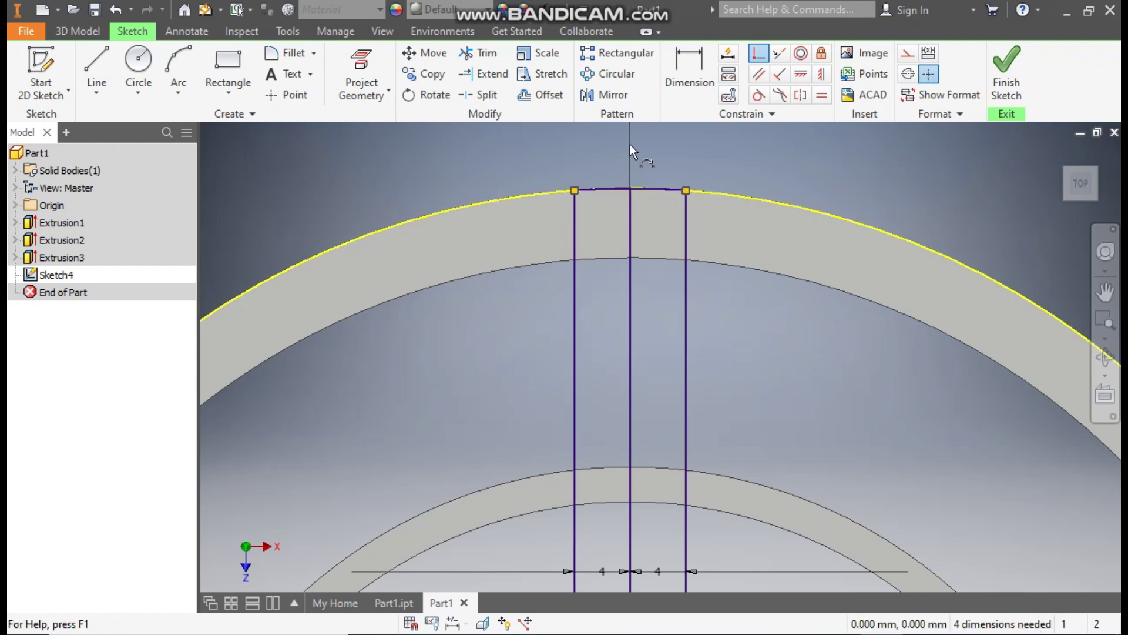
Pull the lower arc away from the outer ring and make both its end points coincident with the ring's outer edge.
scroll(630, 143, down, 5)
scroll(640, 238, up, 5)
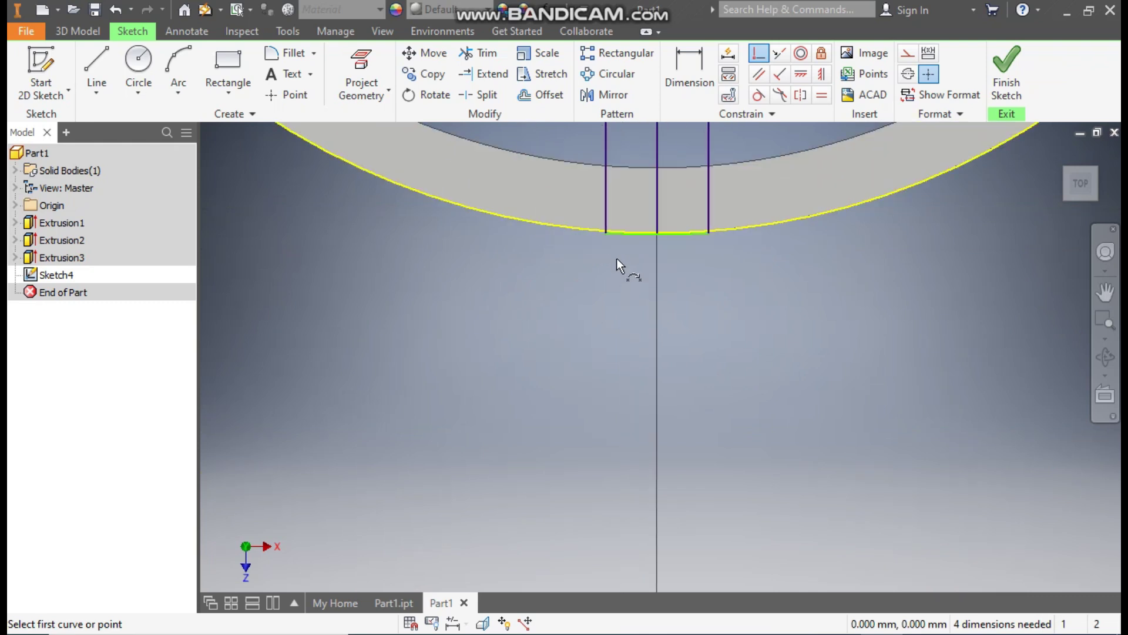
key(Escape)
mouse_move(607, 245)
mouse_down()
mouse_move(694, 235)
mouse_move(728, 247)
mouse_move(711, 238)
mouse_move(708, 304)
mouse_up()
click(759, 53)
click(709, 304)
click(736, 229)
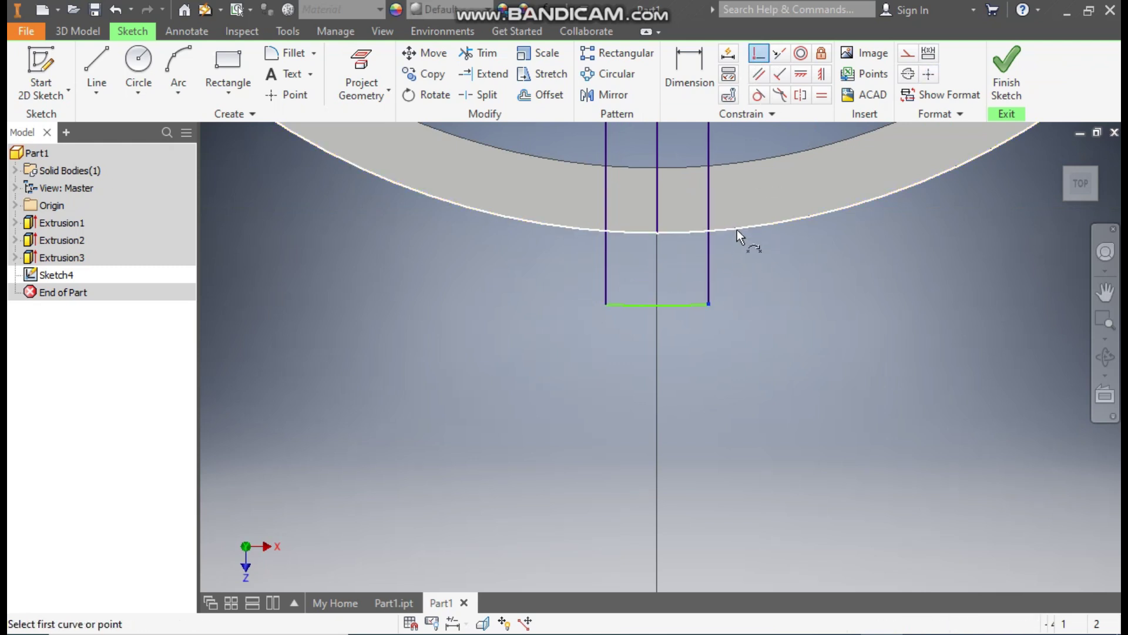
click(607, 232)
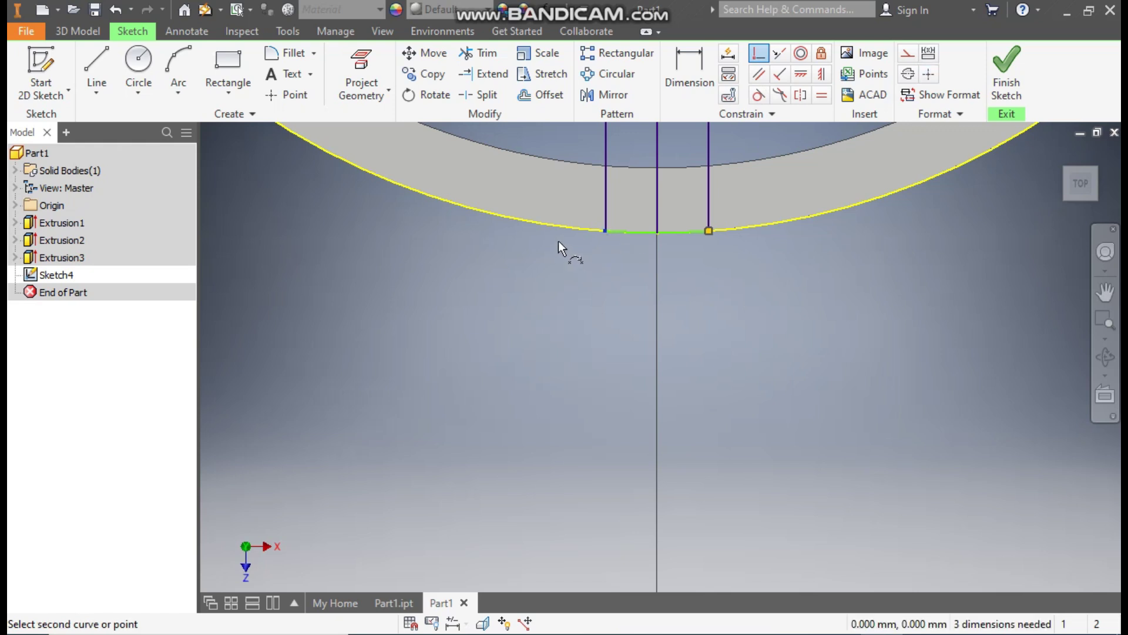
click(558, 224)
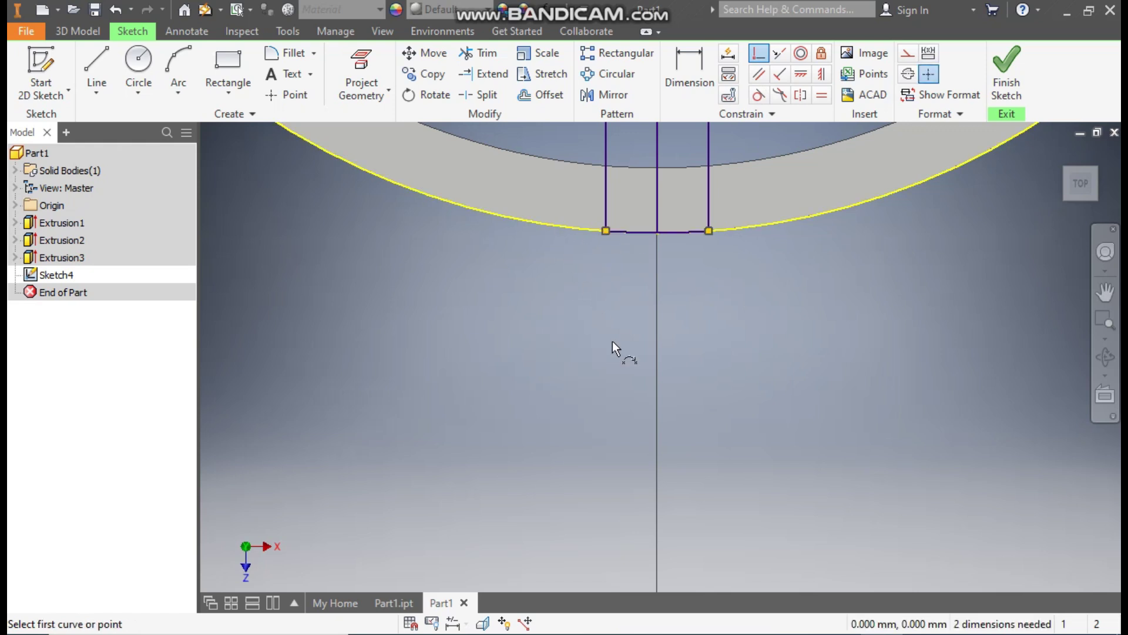
key(Escape)
Convert the projected outer edge of the outer ring to construction geometry.
scroll(697, 319, down, 6)
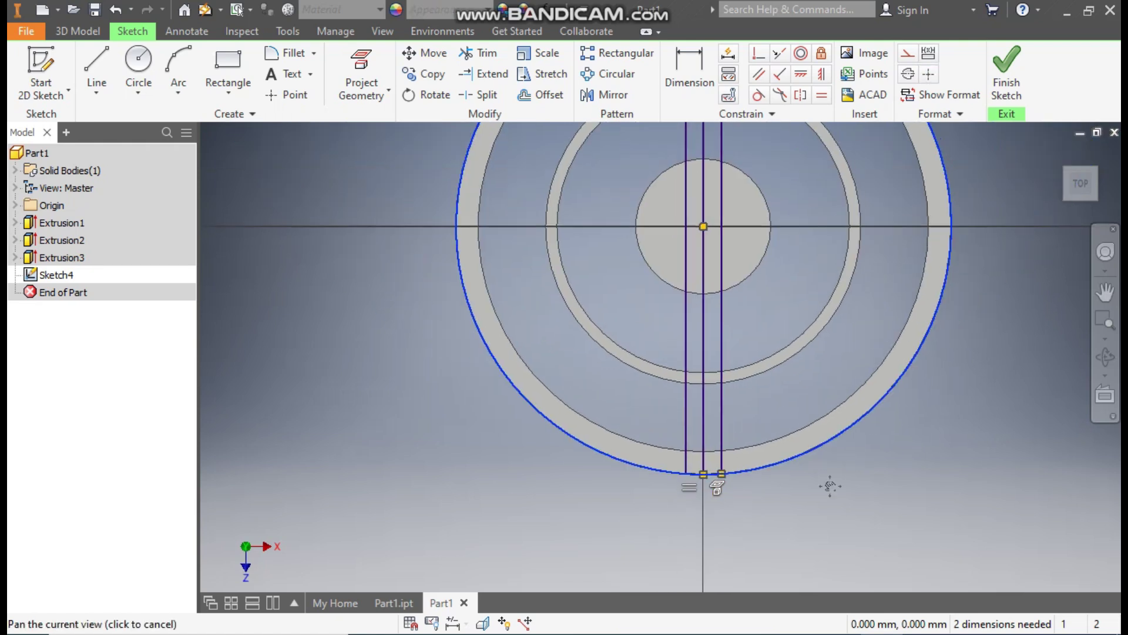
middle_drag(829, 486, 806, 517)
scroll(805, 517, down, 2)
click(907, 53)
click(785, 220)
click(908, 53)
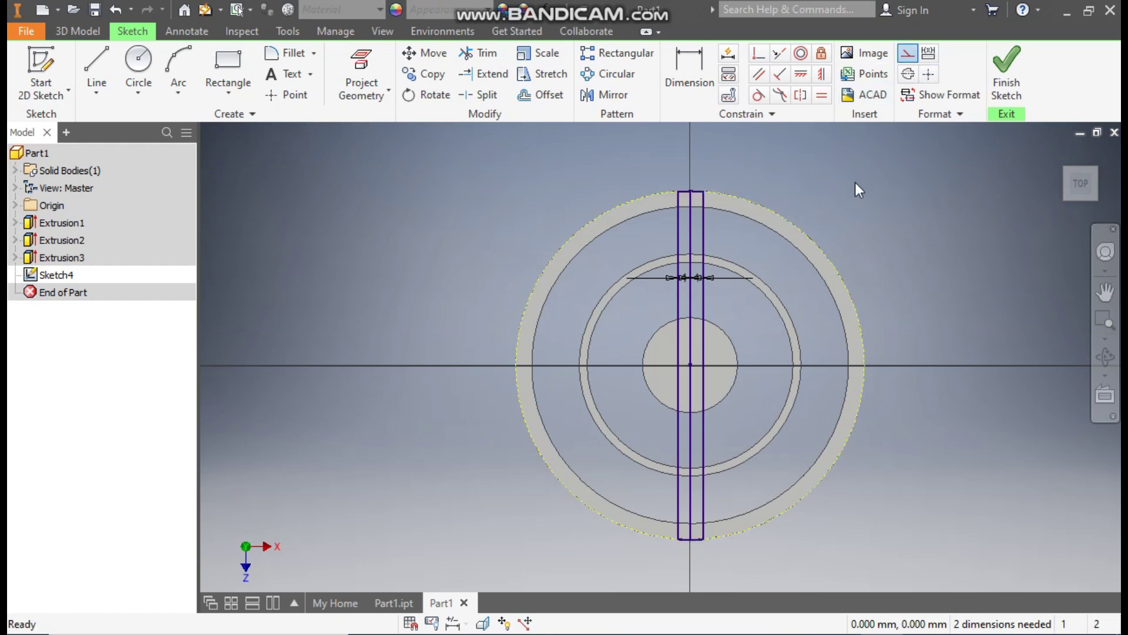
click(855, 182)
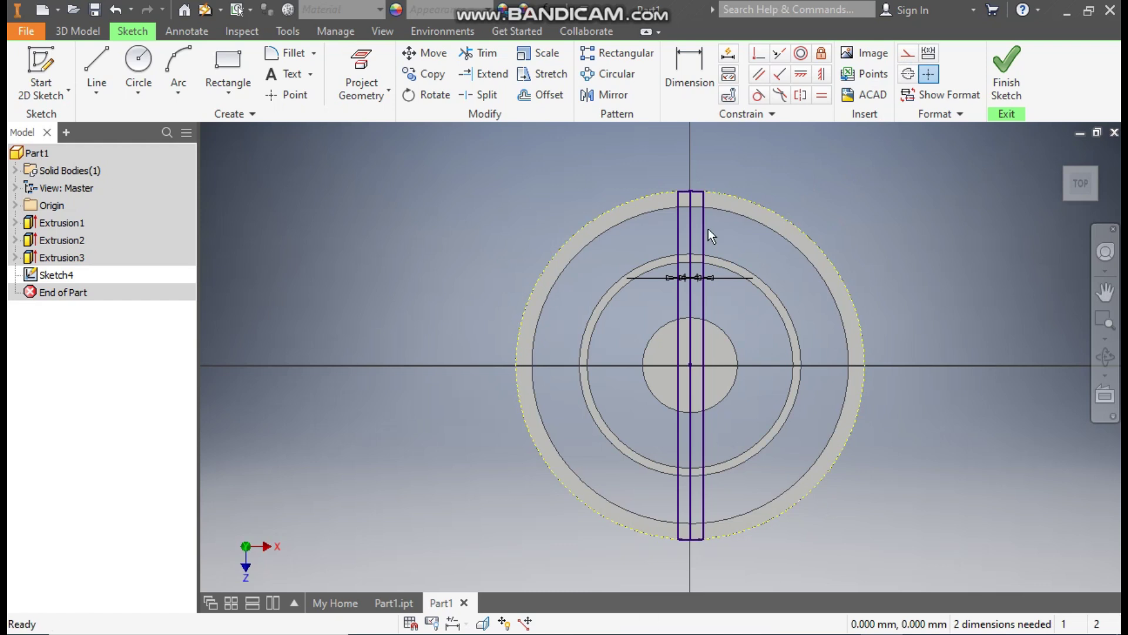
Convert the upper and lower halves of the vertical centre line to construction lines.
click(691, 225)
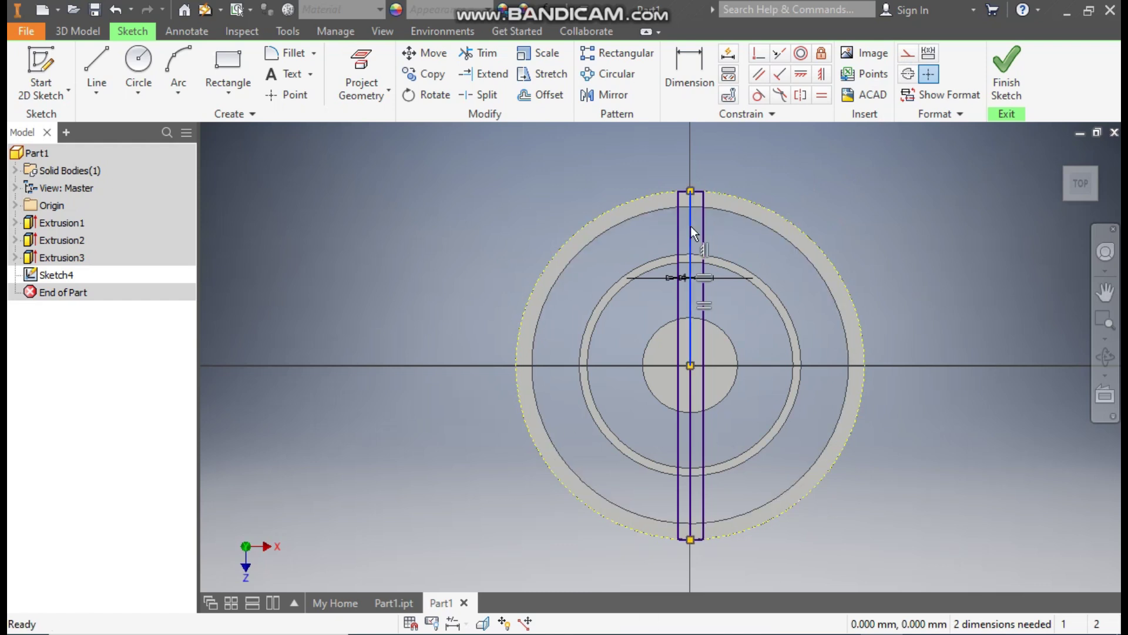
click(908, 52)
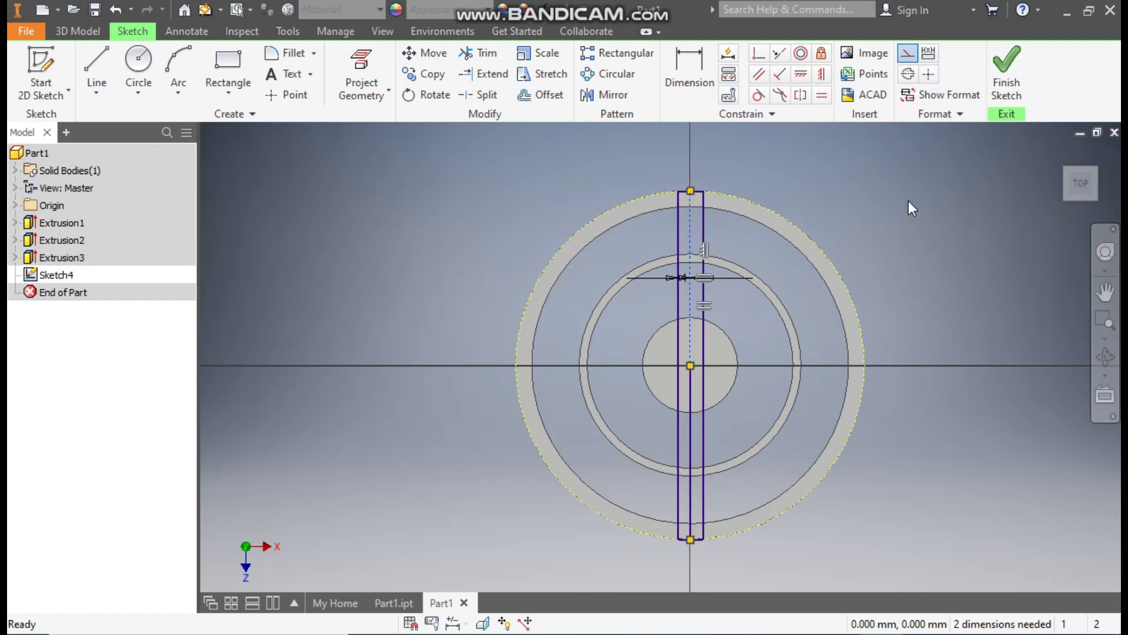
click(692, 402)
click(908, 52)
Finish the sketch and extrude the bar profile 3 mm downward through the rings and hub, joined to the existing body.
click(993, 71)
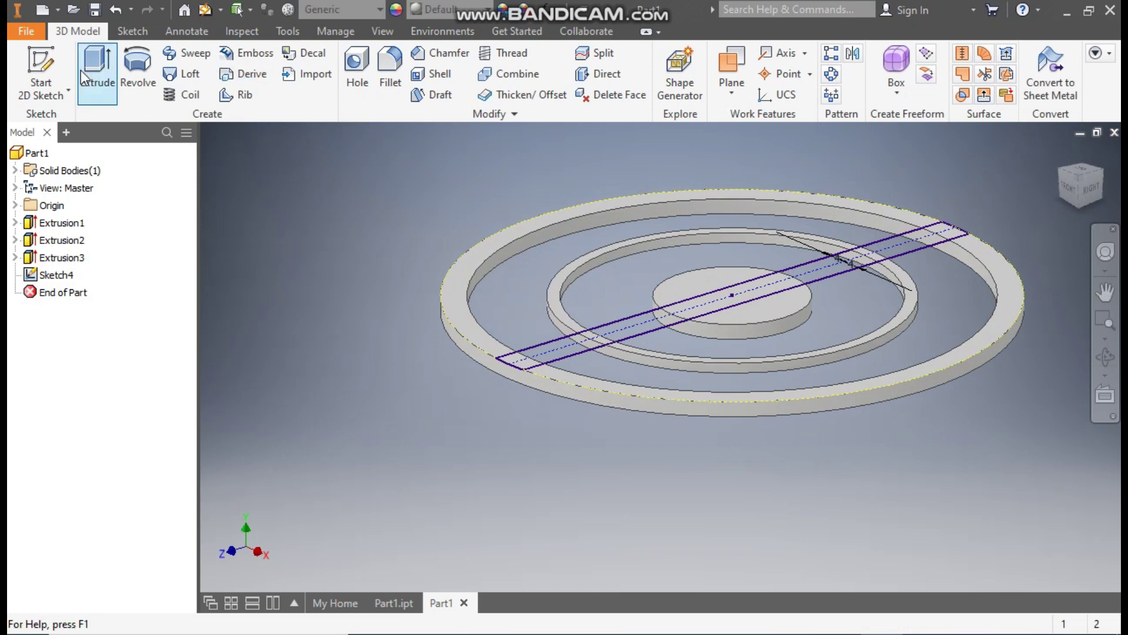
click(97, 65)
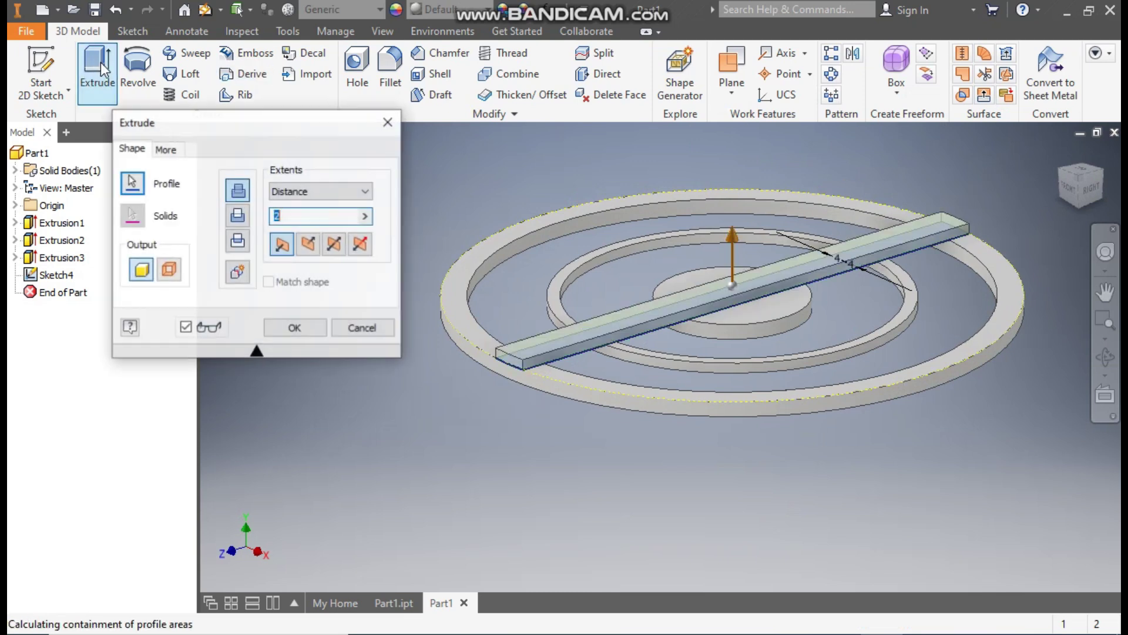
click(308, 244)
drag(295, 216, 265, 215)
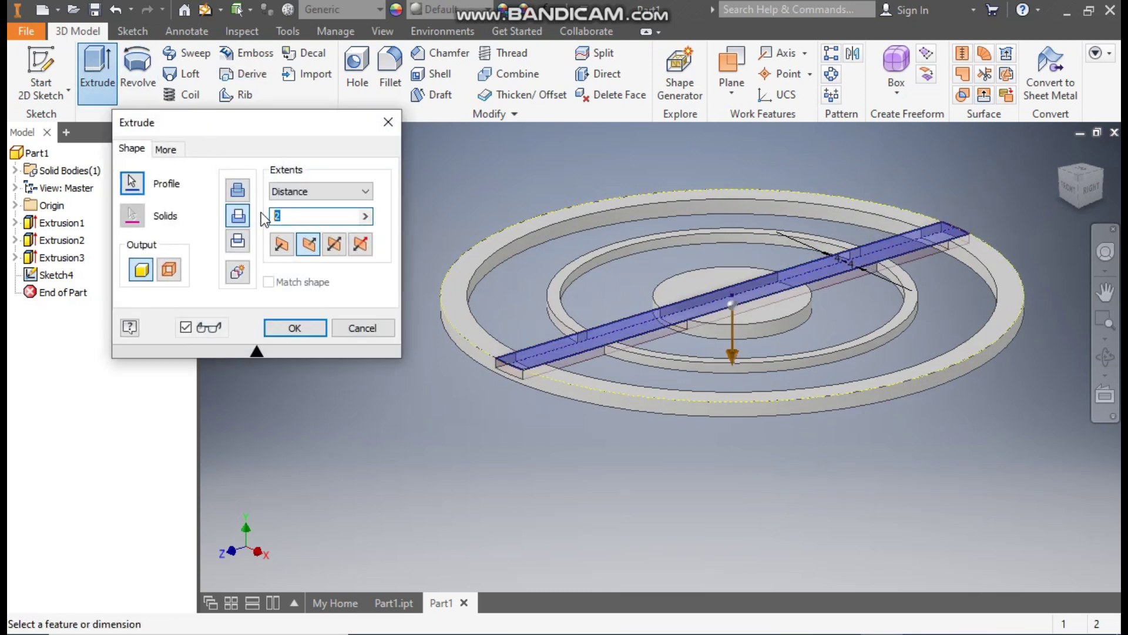
click(238, 190)
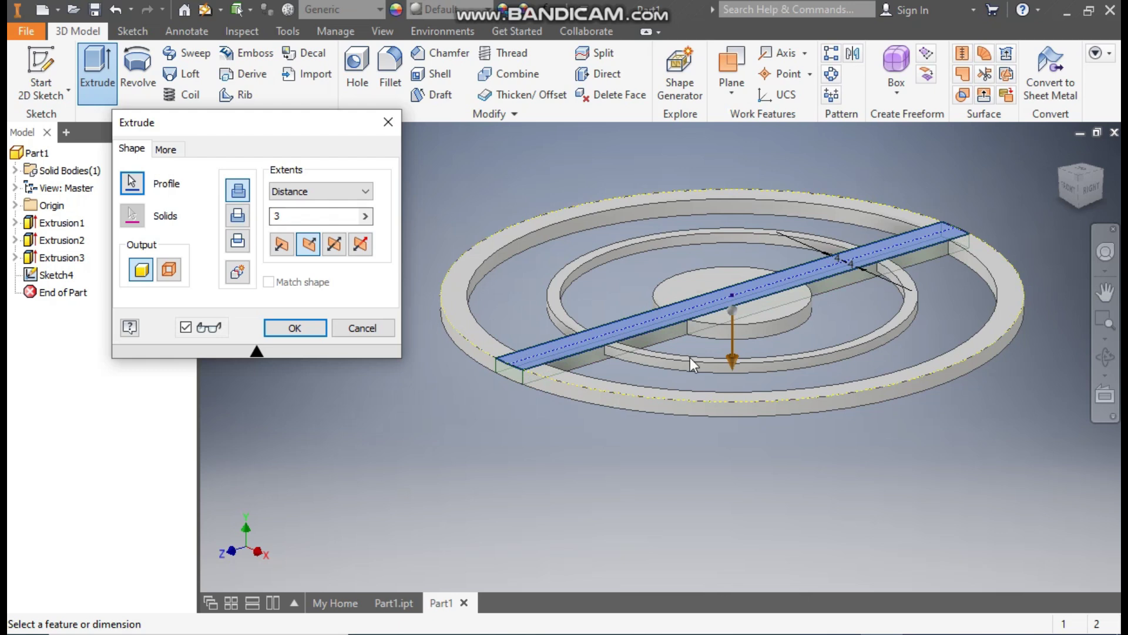
click(301, 332)
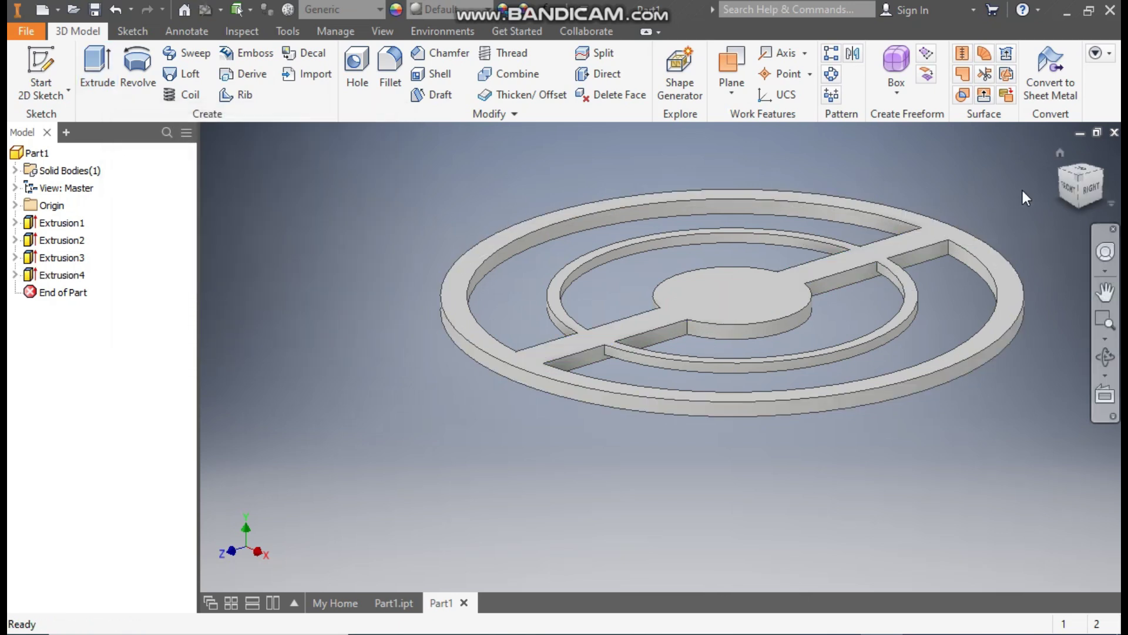
Circularly pattern the extruded bar over 360 degrees about the outer ring's axis to form six evenly spaced spokes.
click(1062, 153)
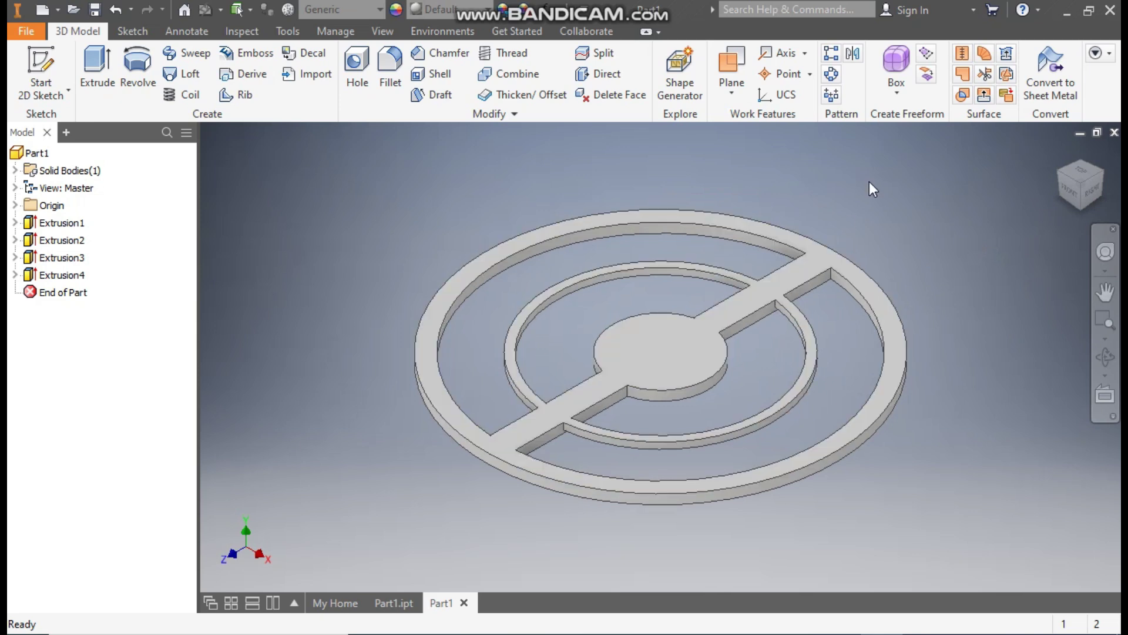
click(831, 74)
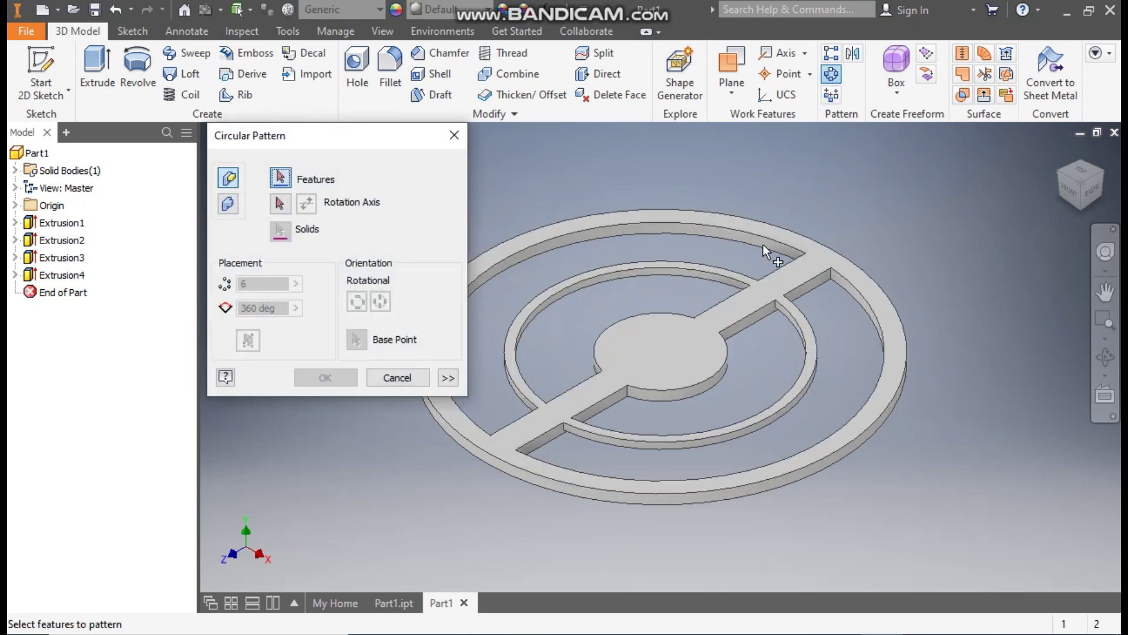
click(62, 275)
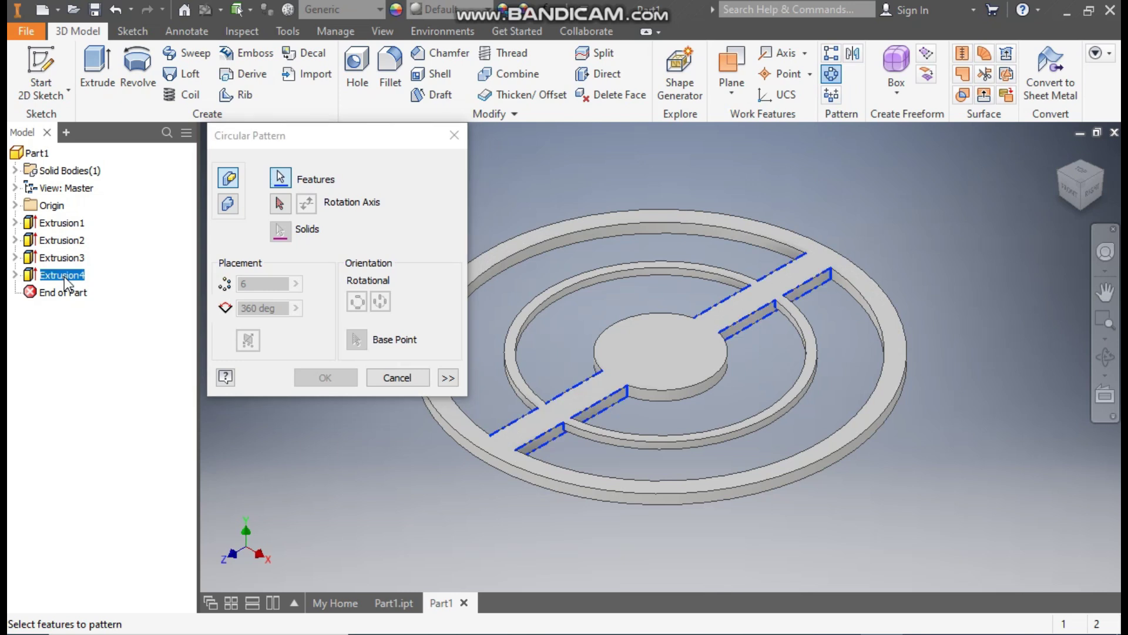
click(279, 204)
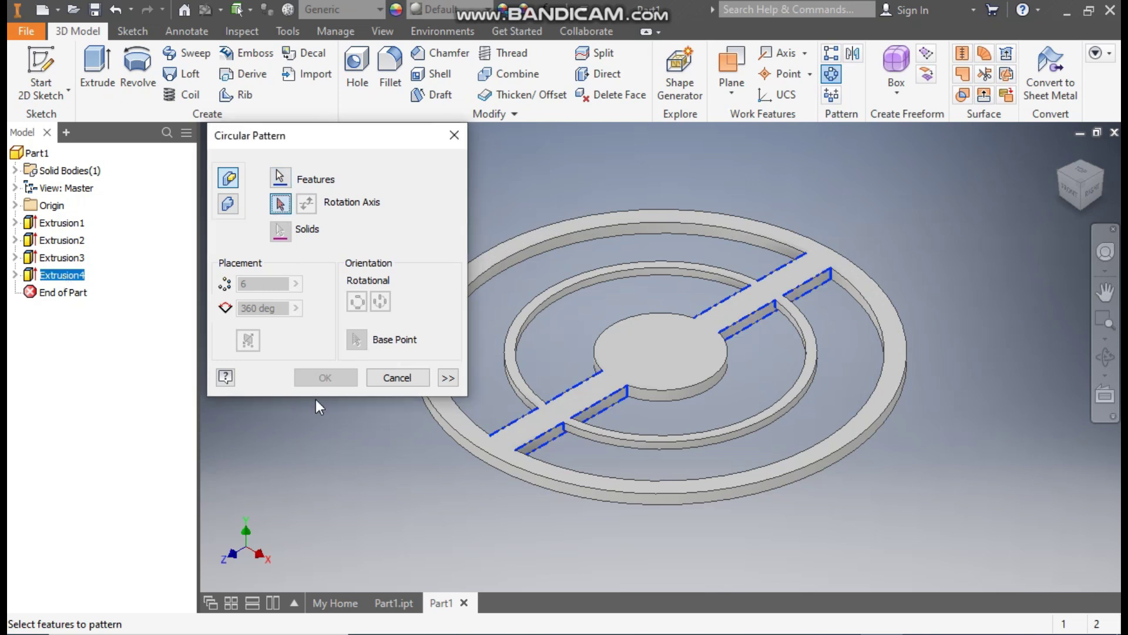
click(549, 480)
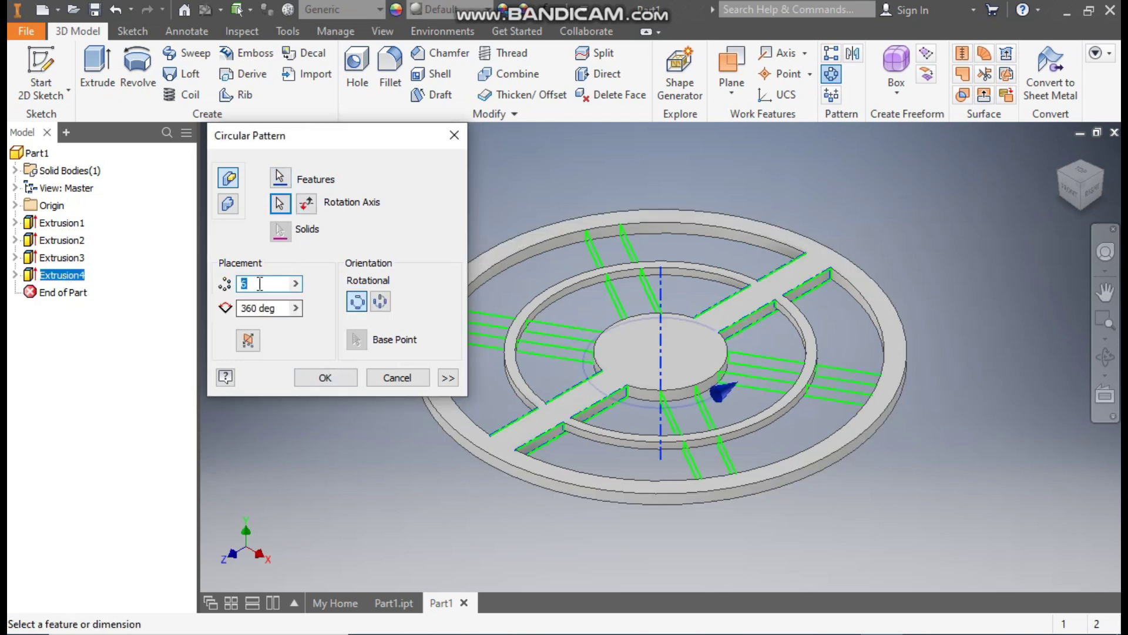
click(326, 377)
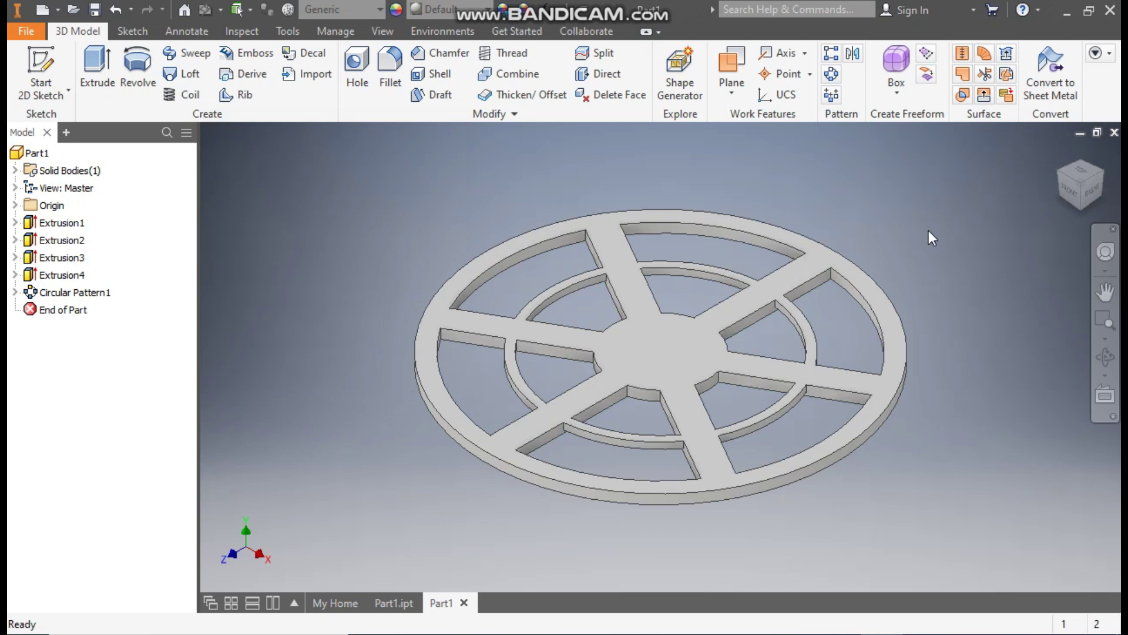
Start a new sketch on the hub's top face and draw a 16 mm diameter circle centred on the origin.
click(668, 351)
click(795, 336)
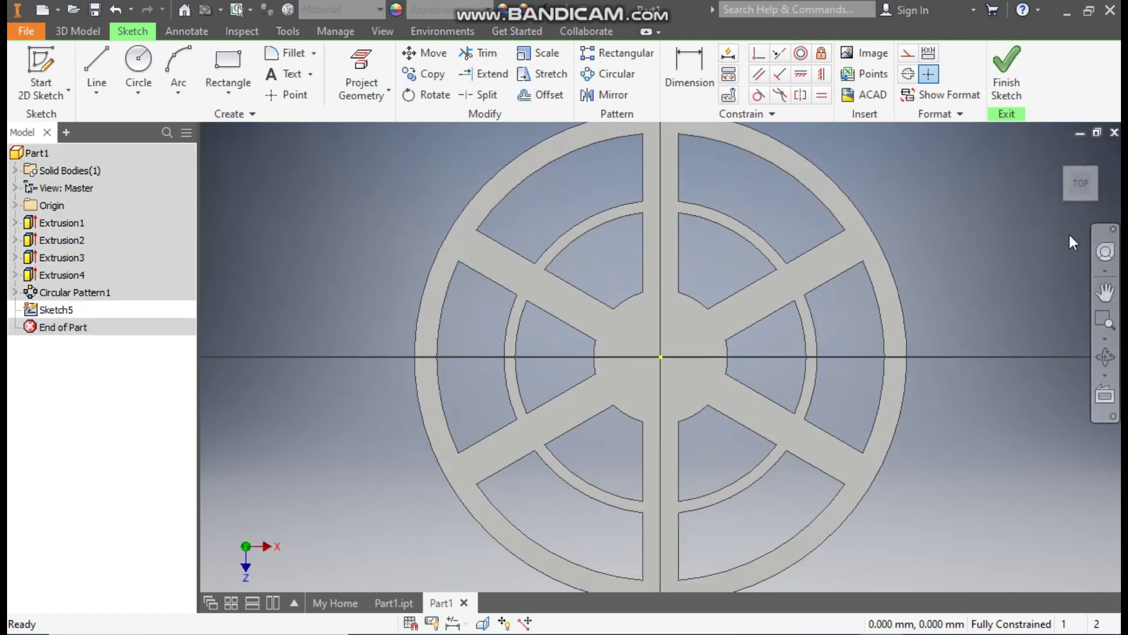
click(138, 60)
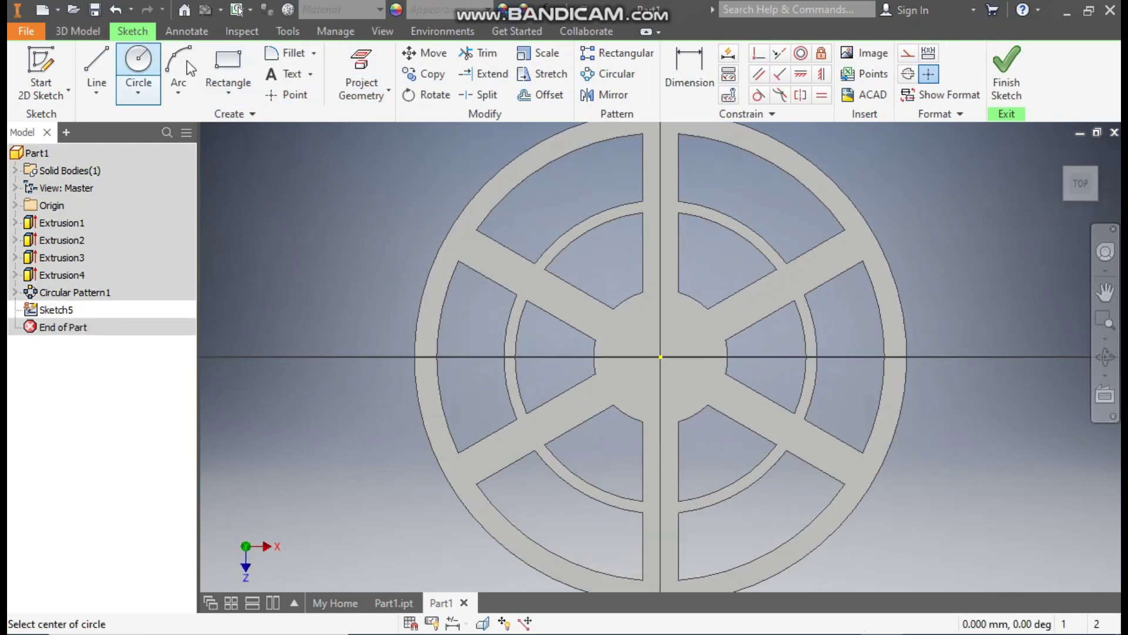
click(660, 357)
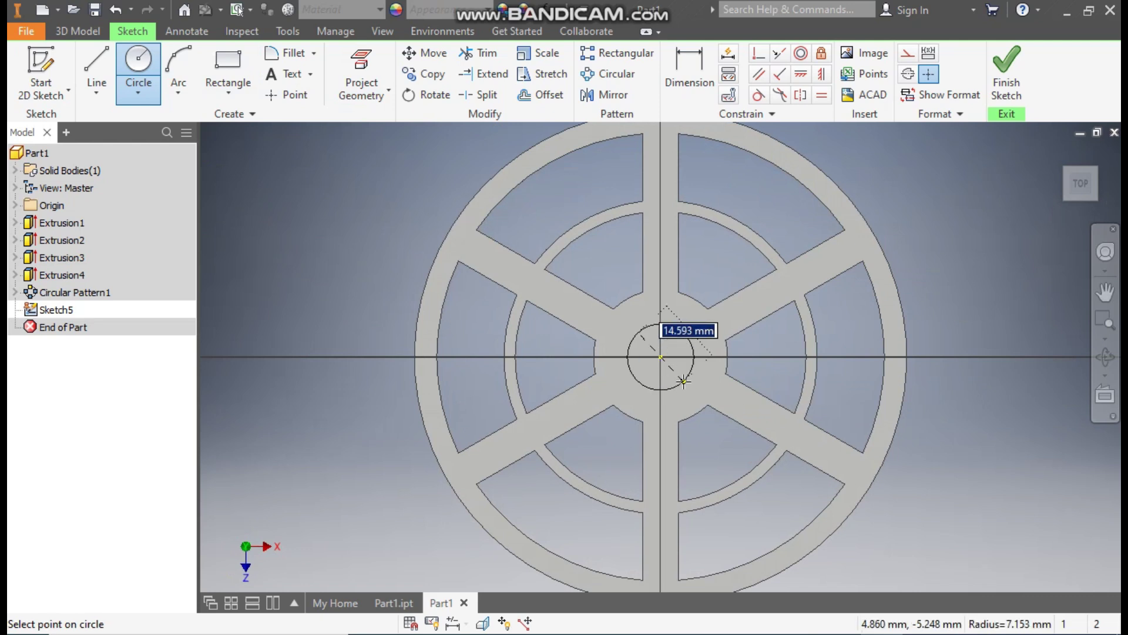
text(16)
key(Return)
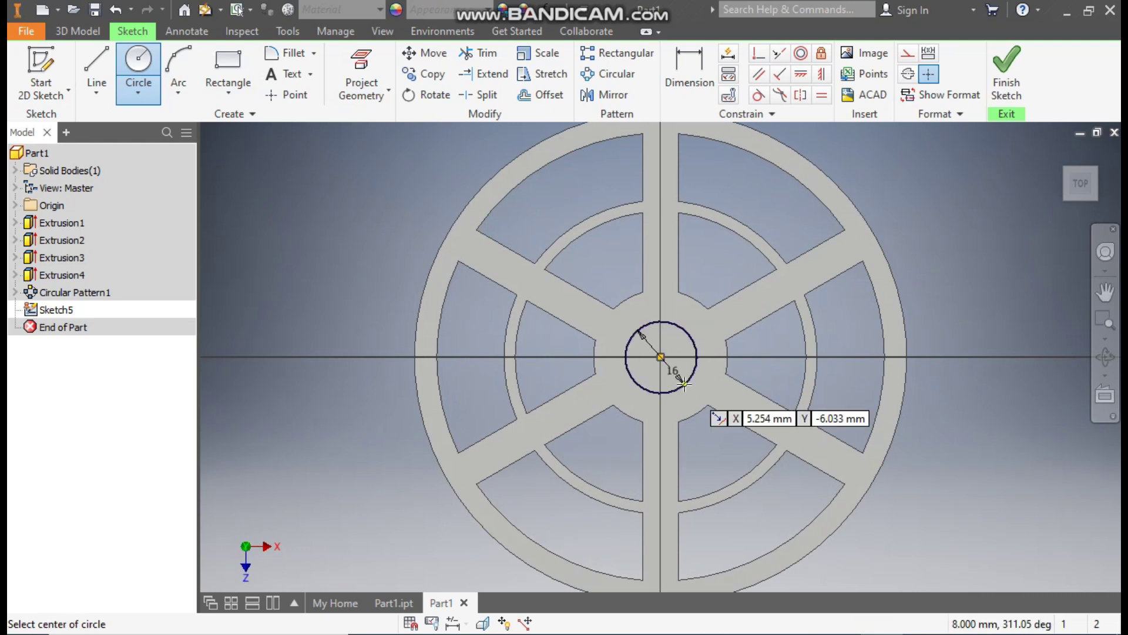
Finish the sketch and extrude the 16 mm circle upward from the hub as a joined central post.
click(993, 65)
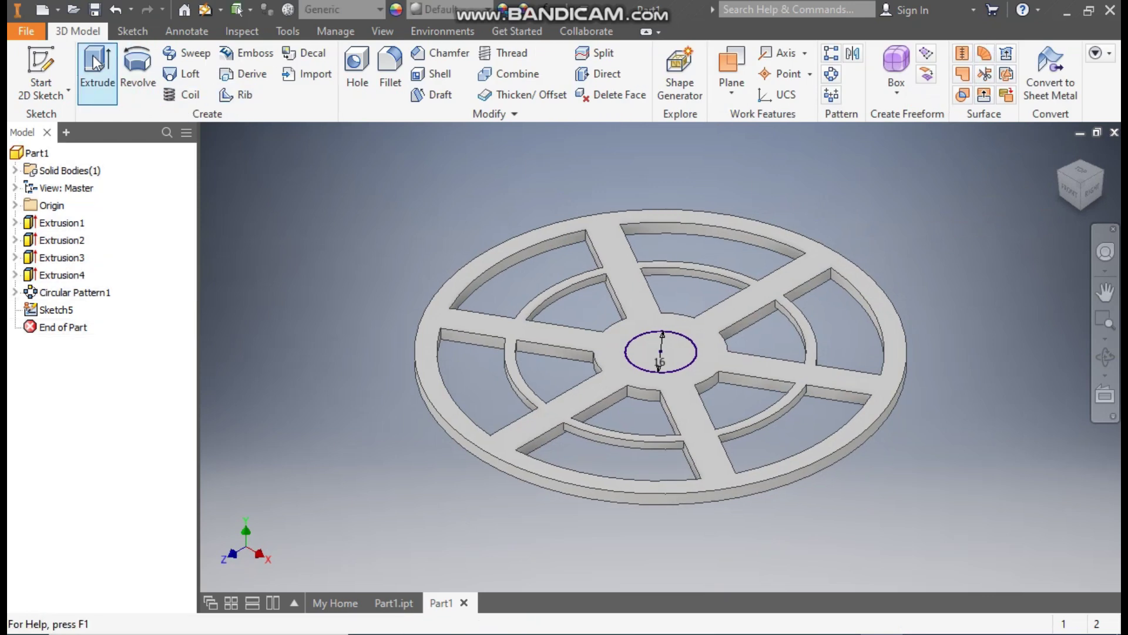
click(98, 63)
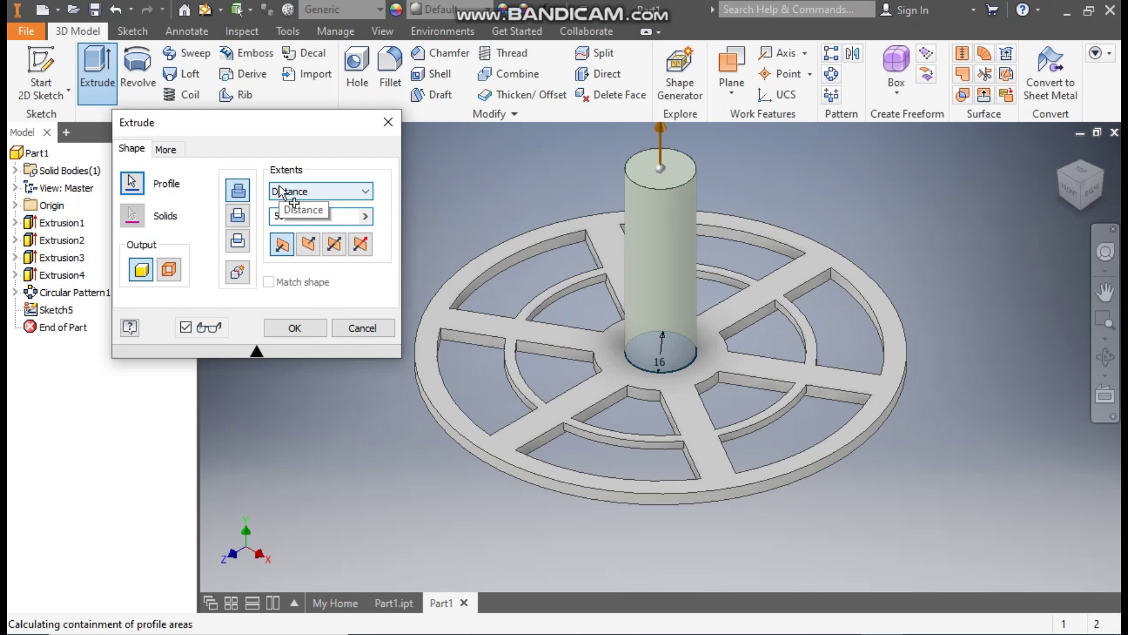
key(Return)
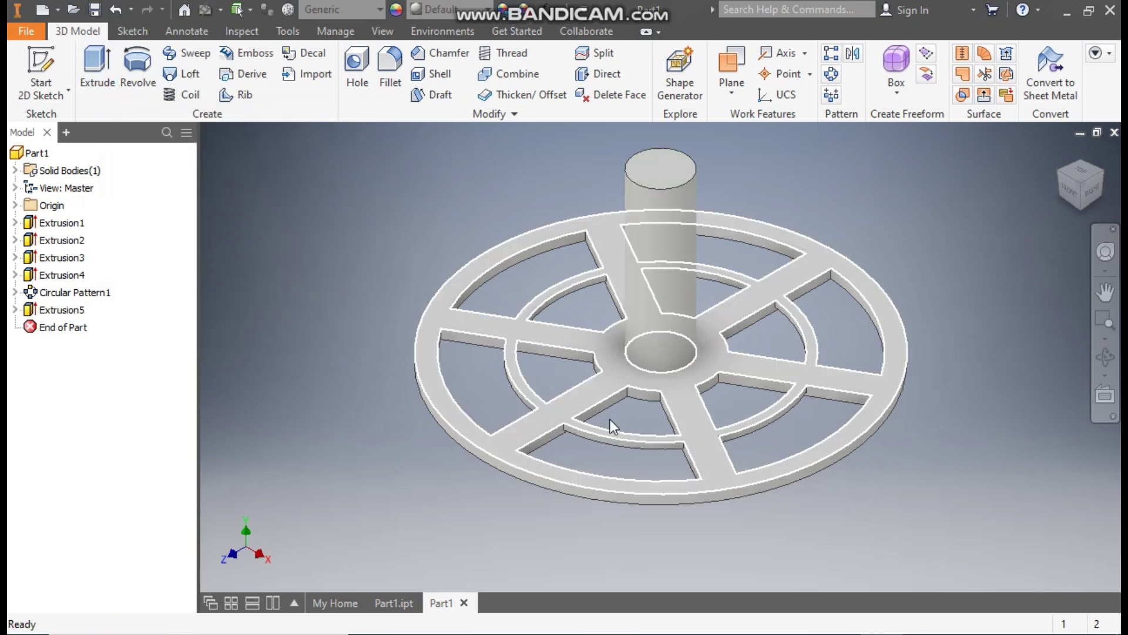
Start a new sketch on the base's top face and draw a 25 mm diameter circle concentric with the post.
click(615, 373)
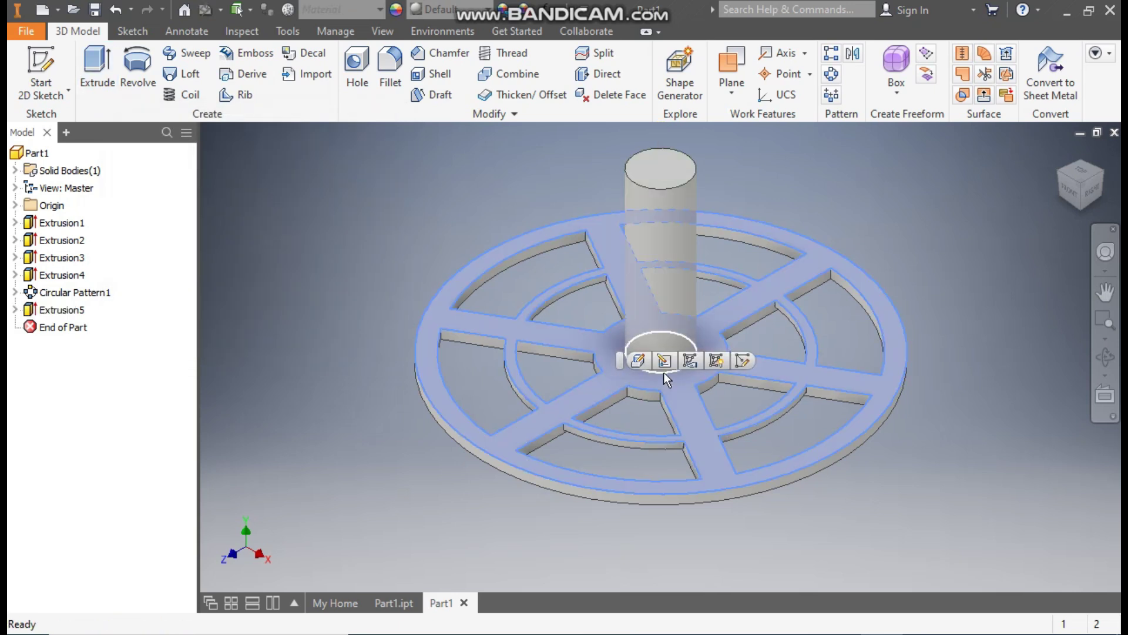
click(743, 362)
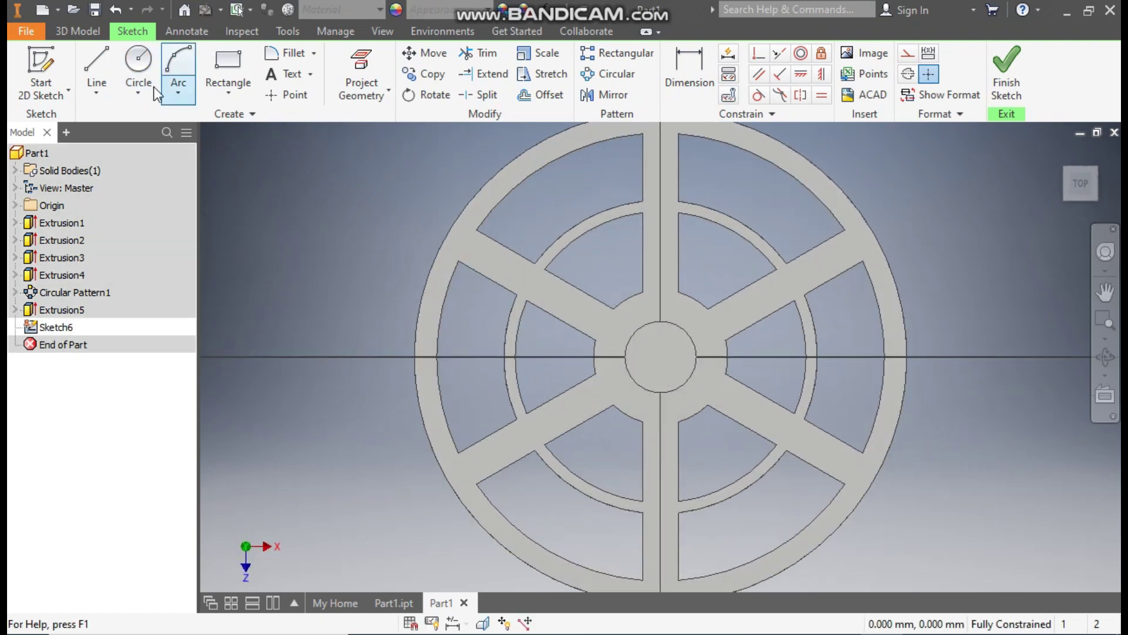
click(141, 61)
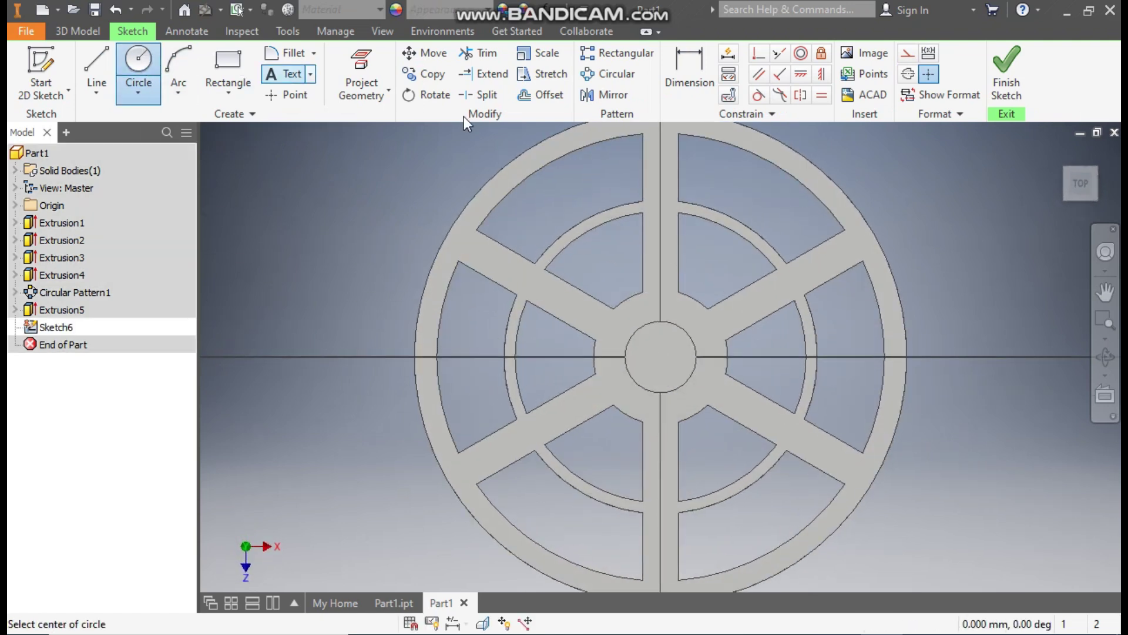
click(660, 356)
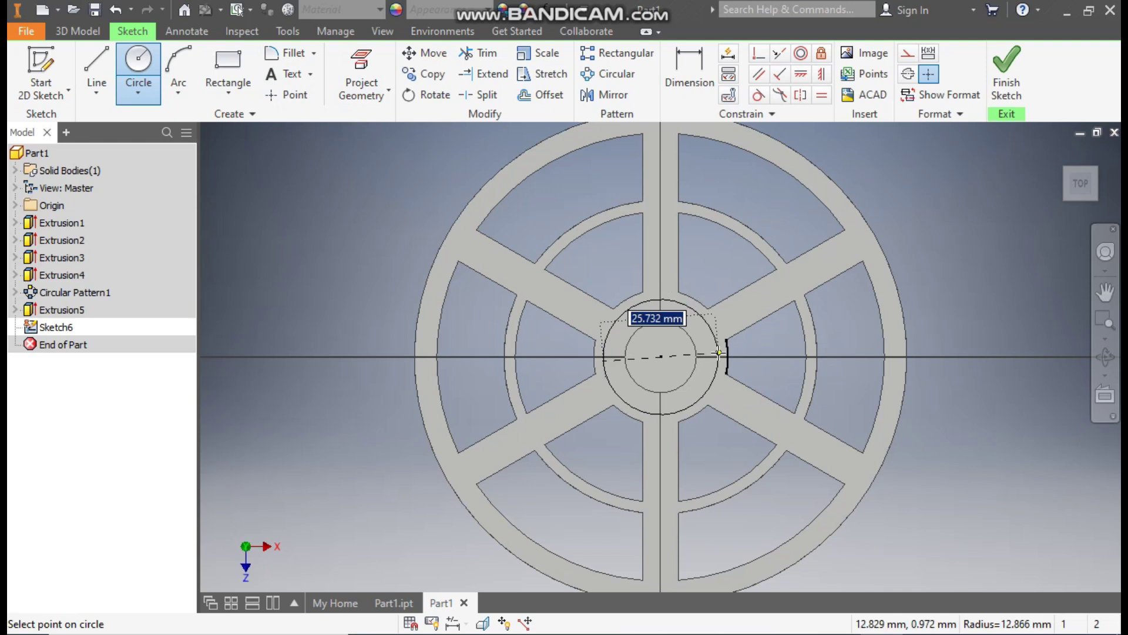
text(25)
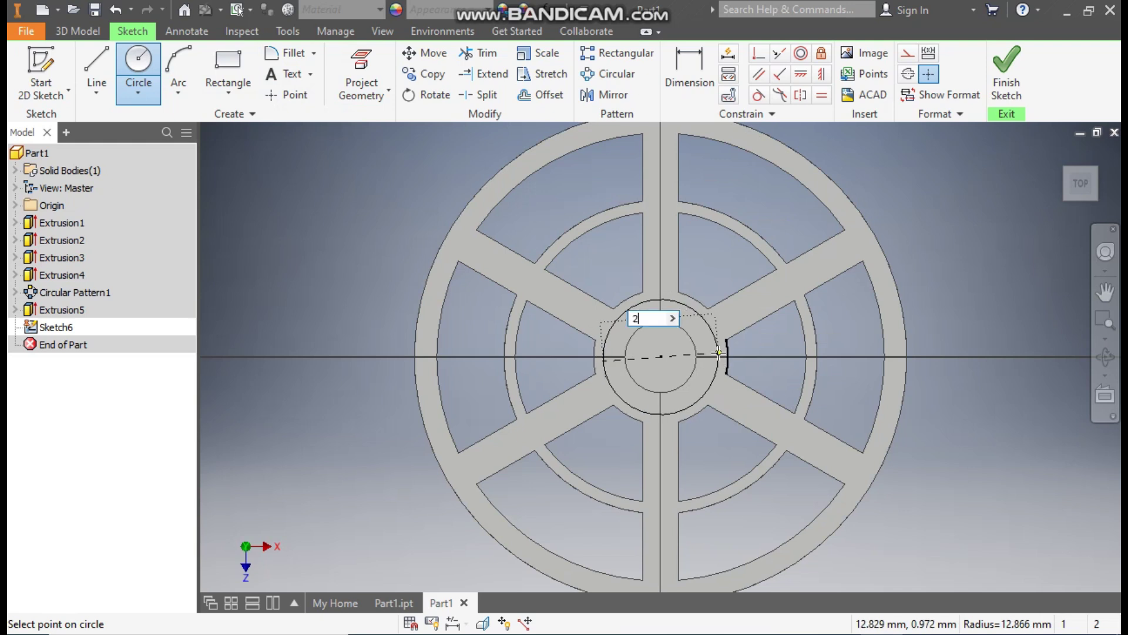
key(Return)
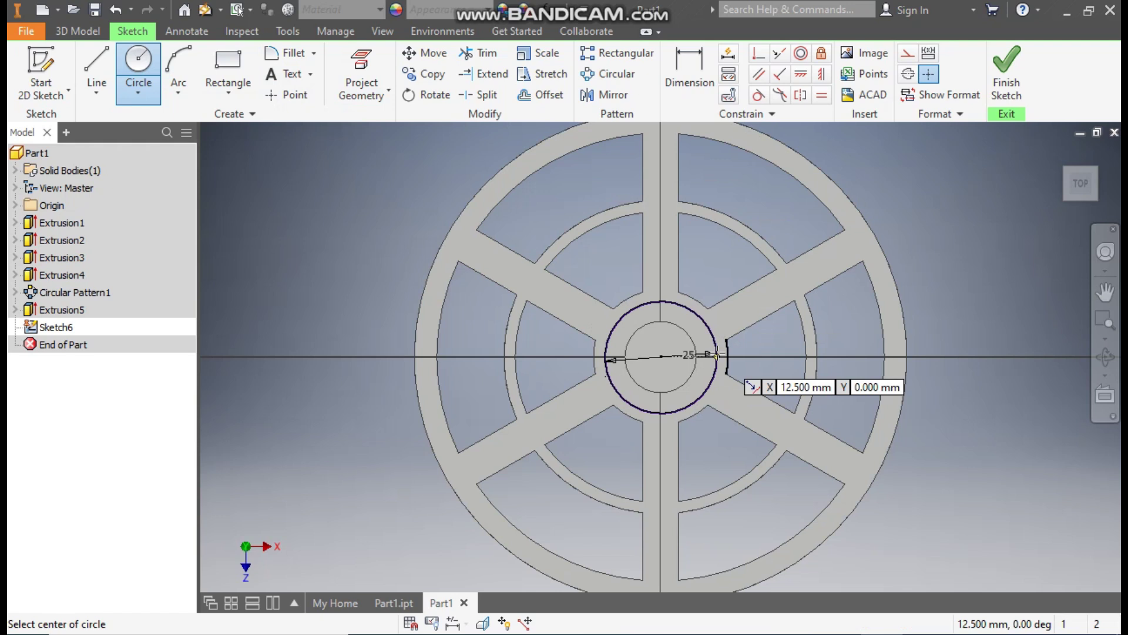
Extrude the 25 mm circle upward 5 mm as a joined collar around the base of the central post.
click(94, 32)
click(98, 63)
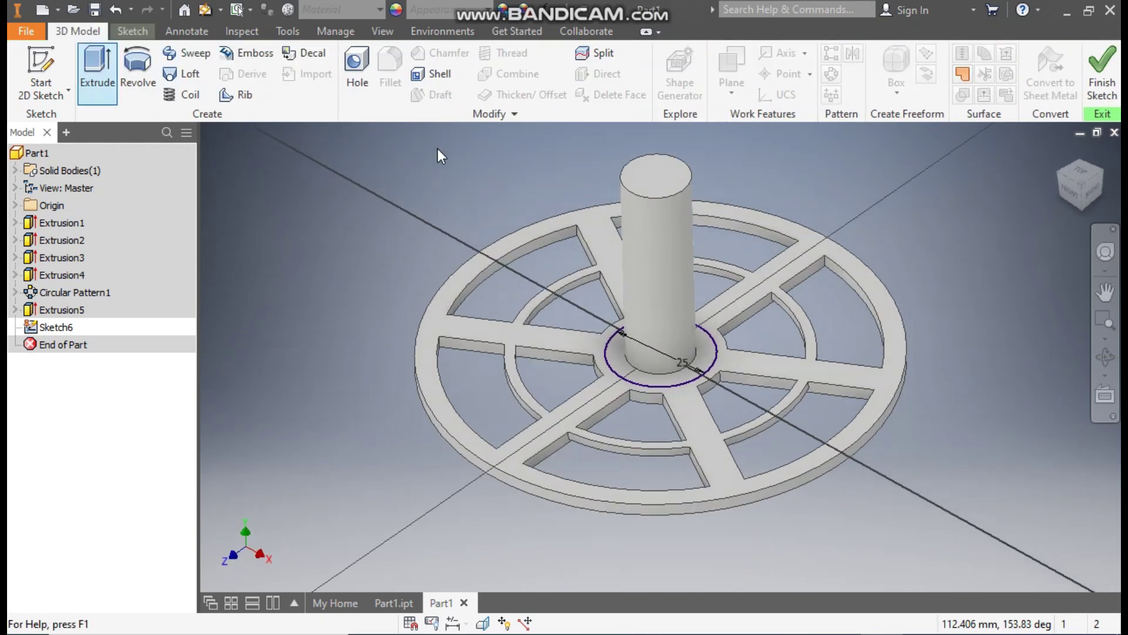
text(5)
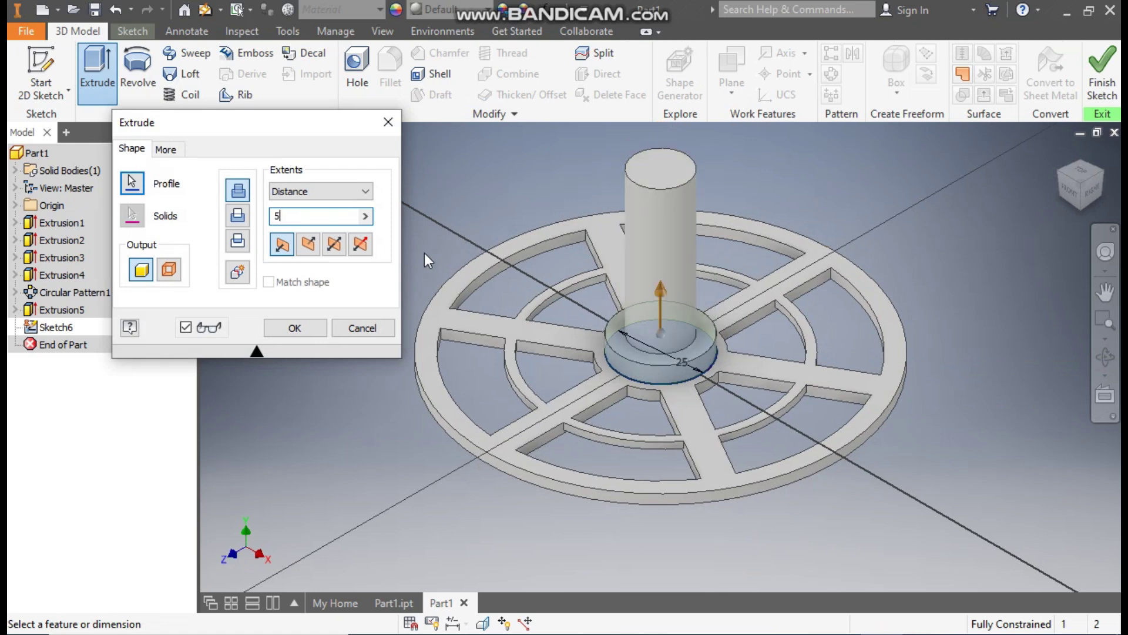
click(308, 329)
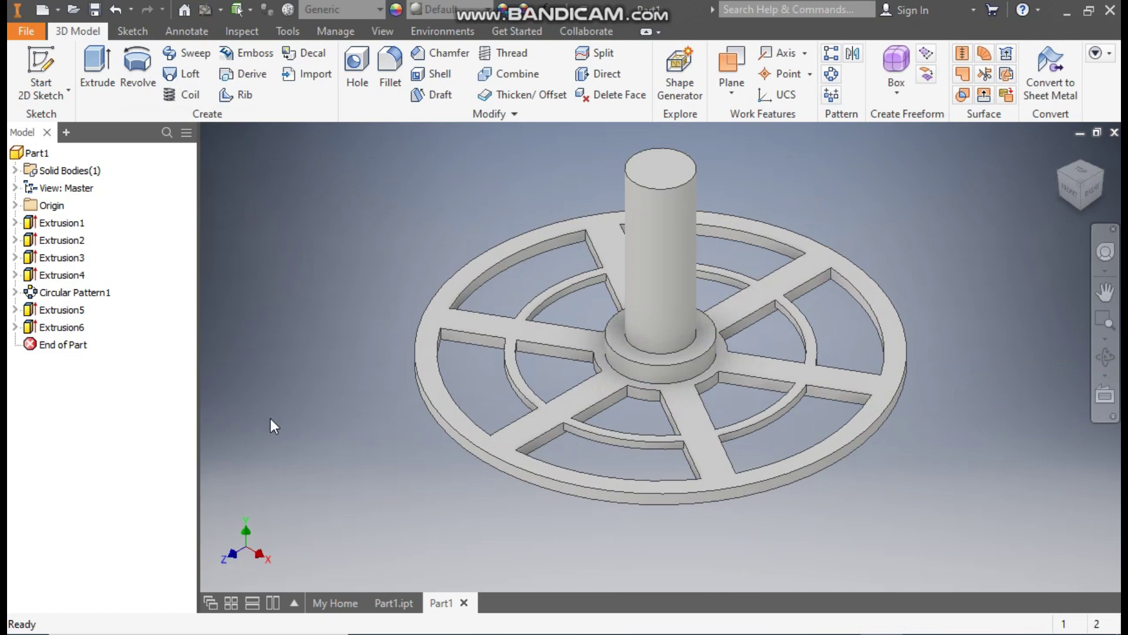
Start a new sketch on the origin's YZ plane.
click(15, 206)
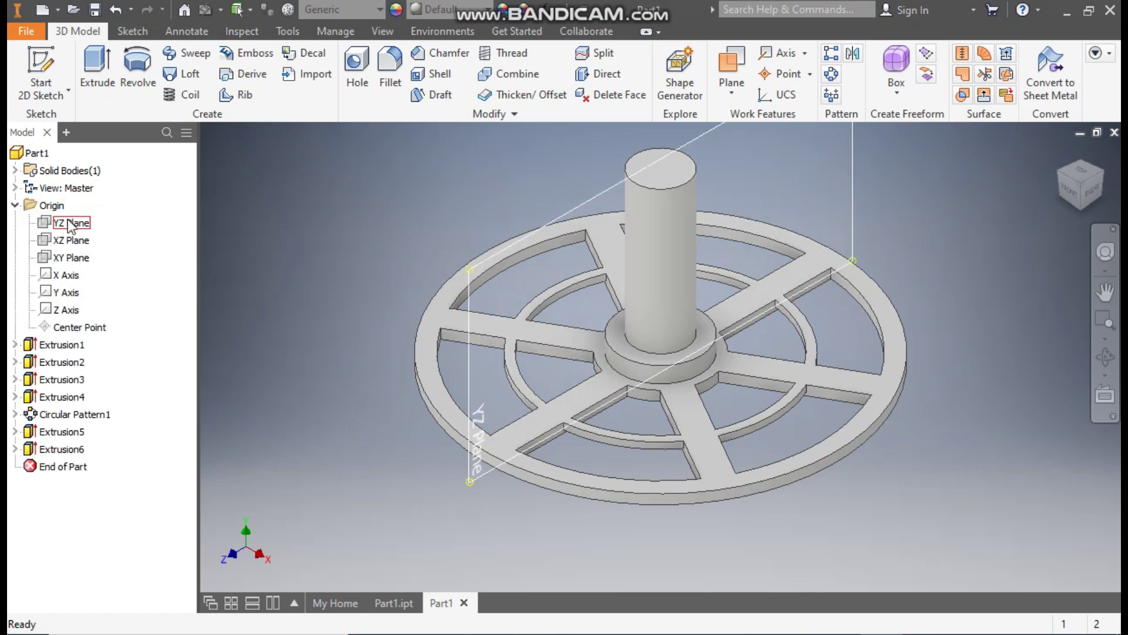
click(71, 223)
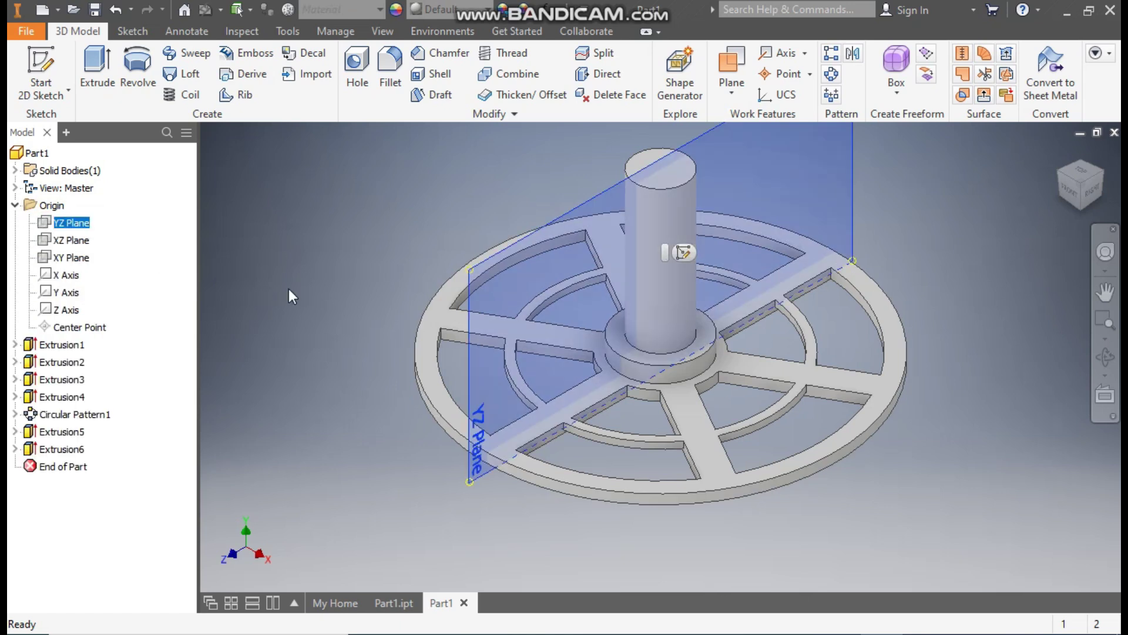
drag(1080, 189, 1068, 218)
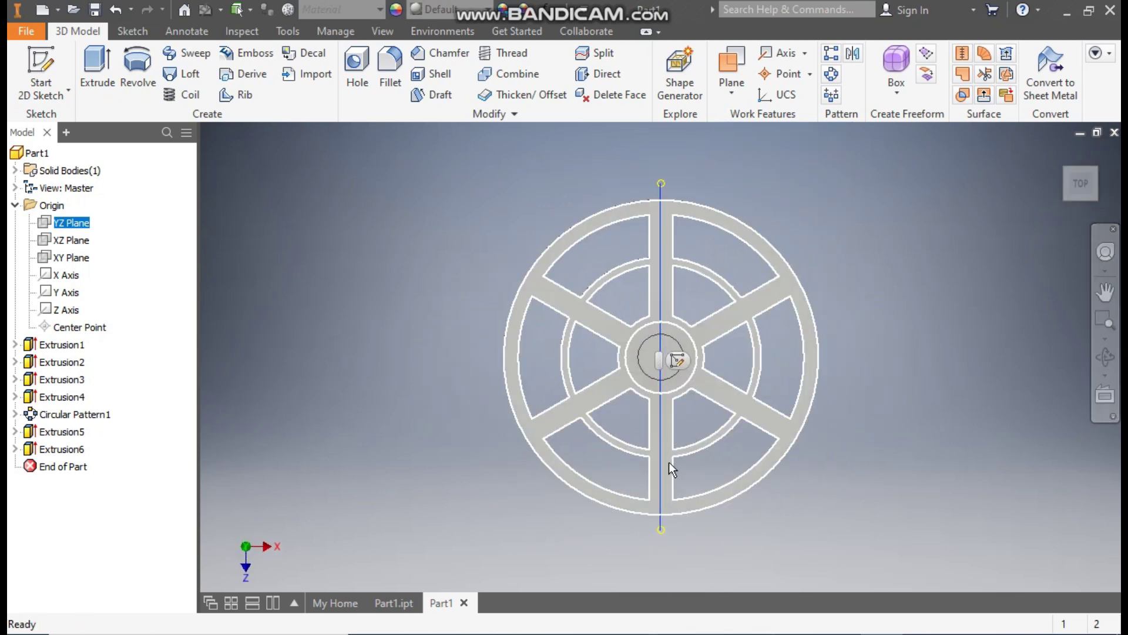
click(1060, 154)
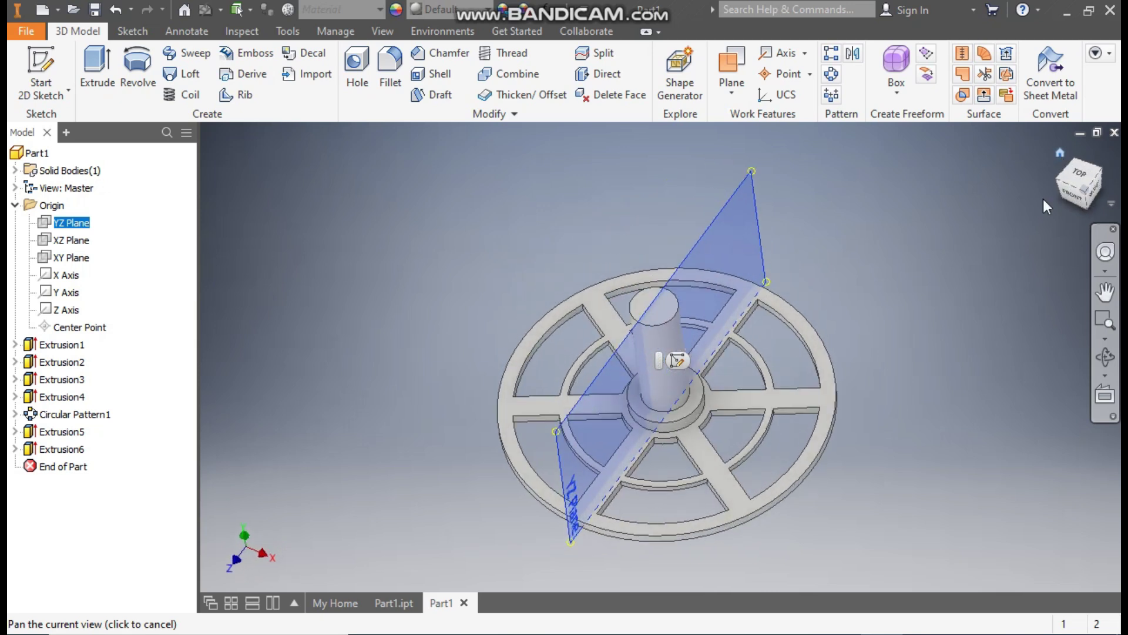
click(685, 350)
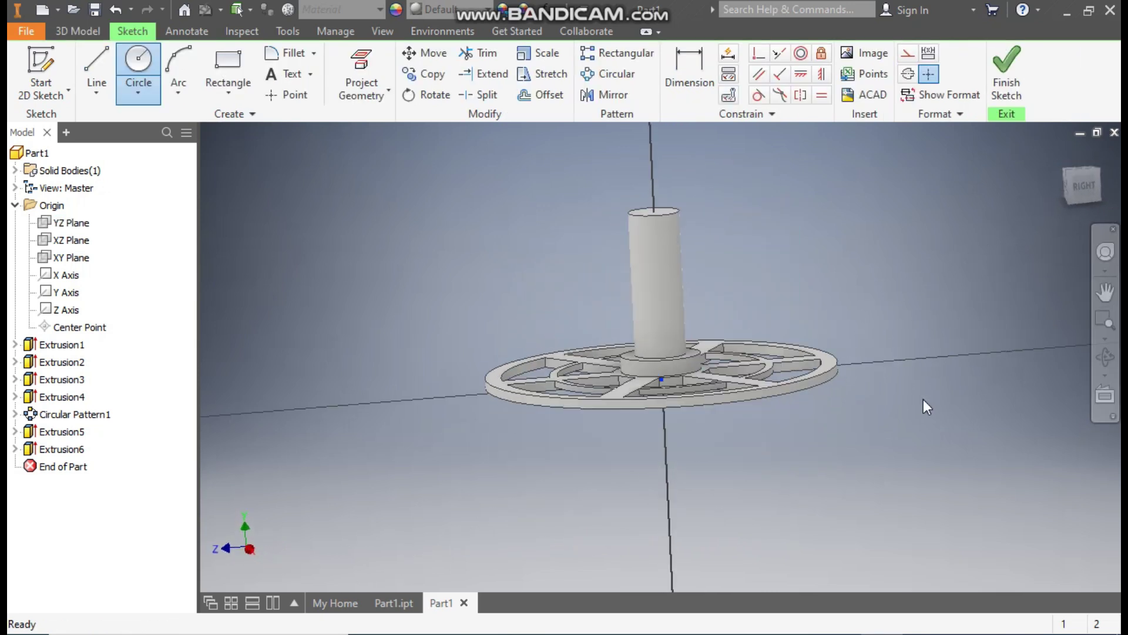
Start a line on the post's side edge just below its top, and set the visual style to Wireframe.
click(96, 65)
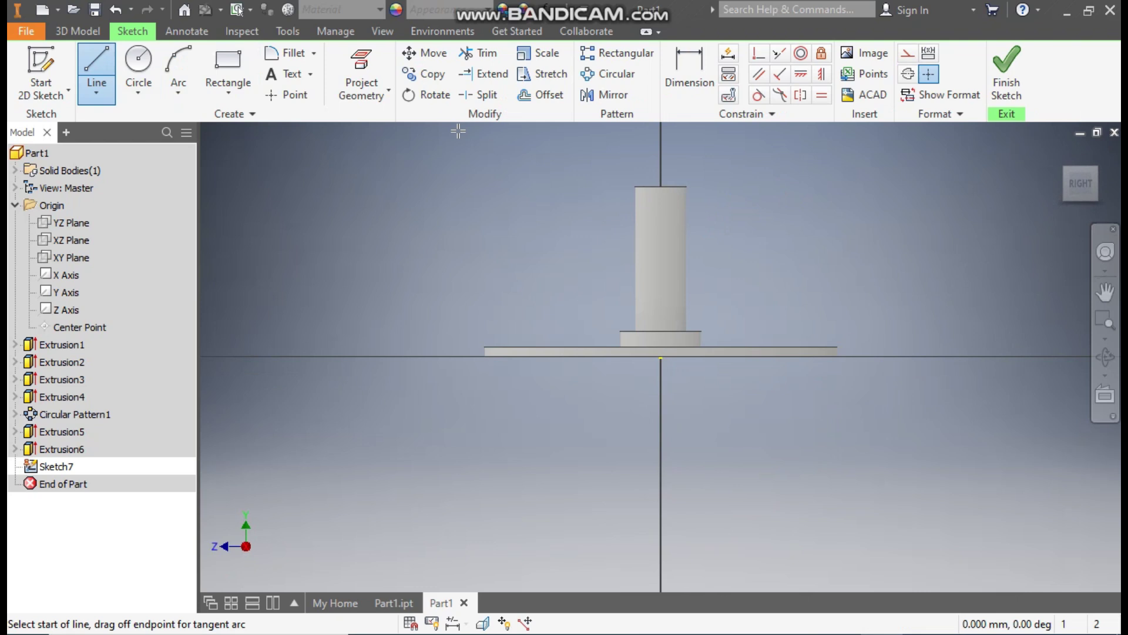
click(635, 200)
scroll(523, 319, up, 3)
scroll(525, 329, down, 3)
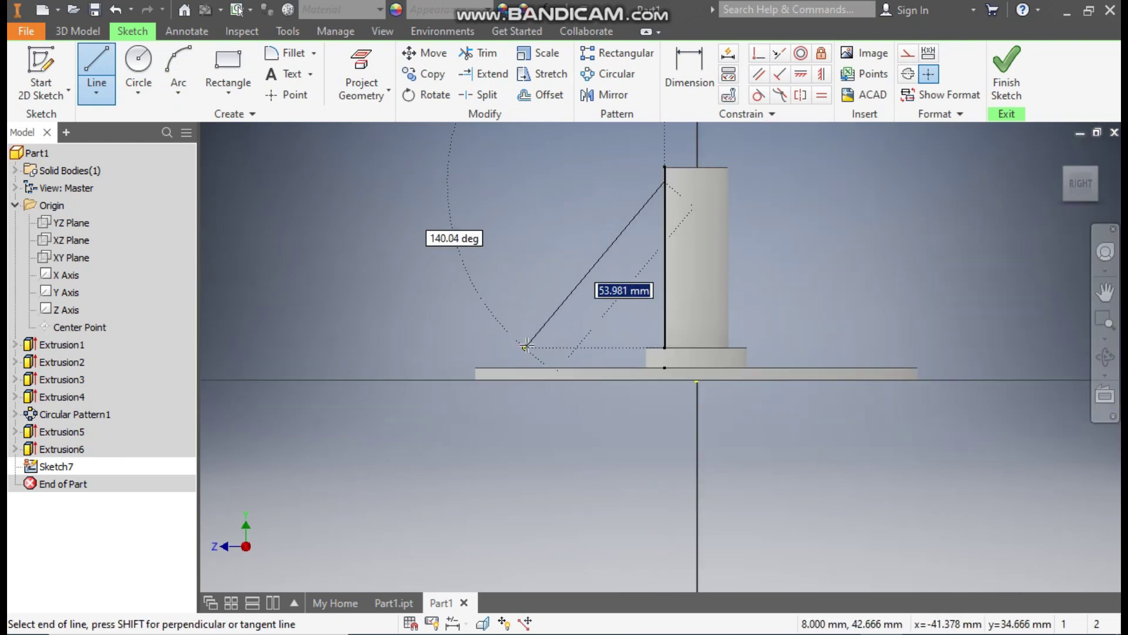
click(390, 31)
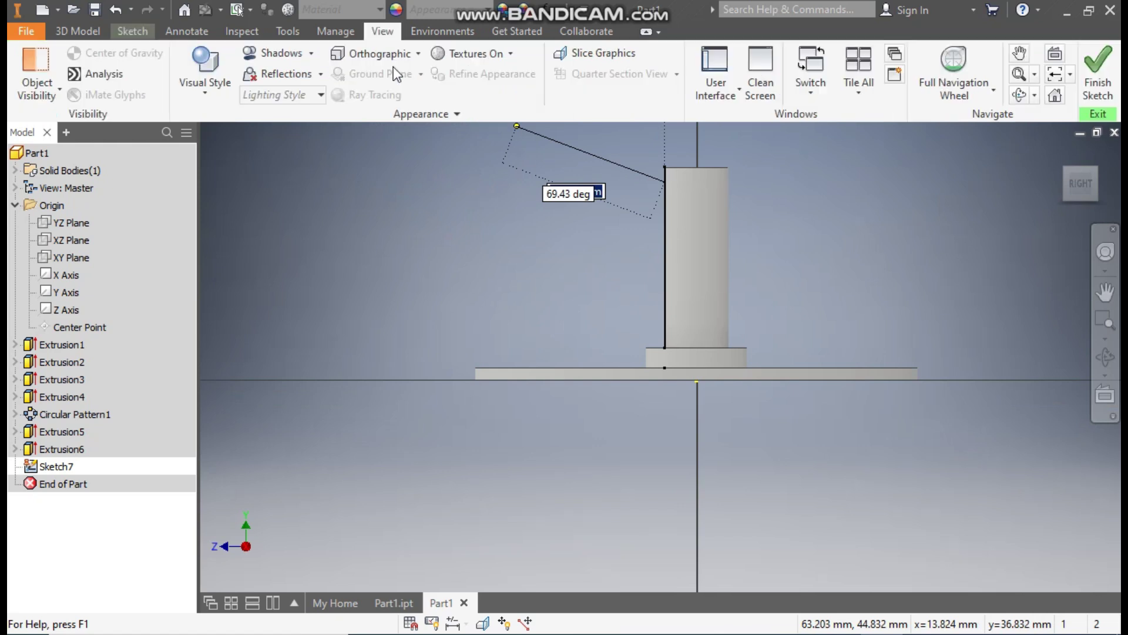
click(223, 84)
click(244, 262)
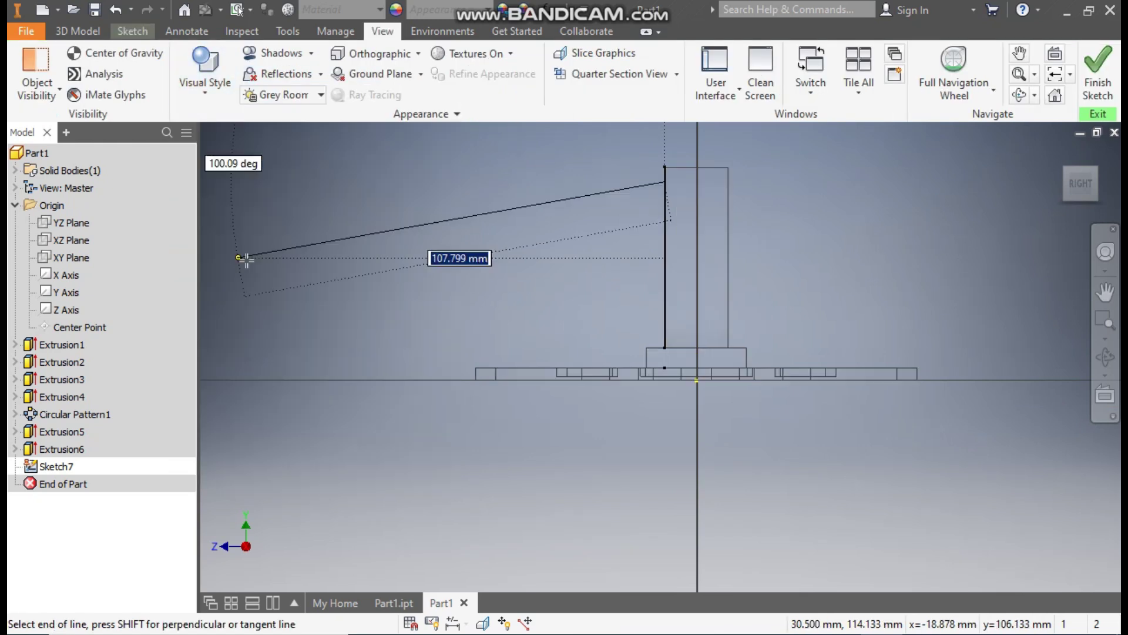
Run the line diagonally down to the outer ring's top edge, then along the base's top face to the centre axis.
scroll(484, 371, up, 2)
click(484, 368)
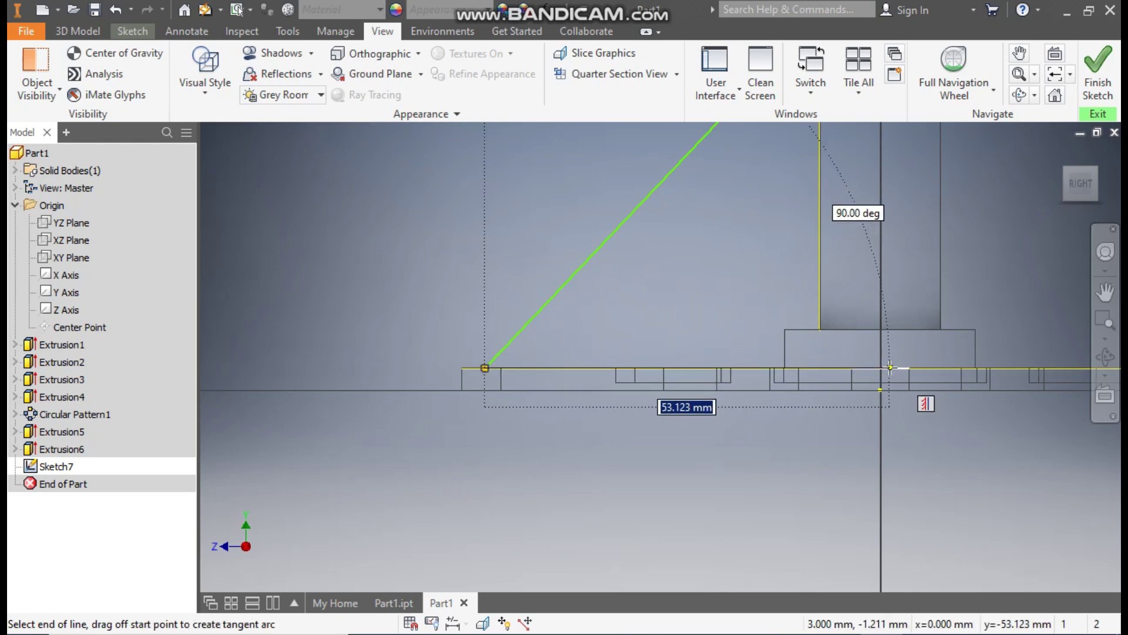
double_click(917, 404)
scroll(926, 283, down, 2)
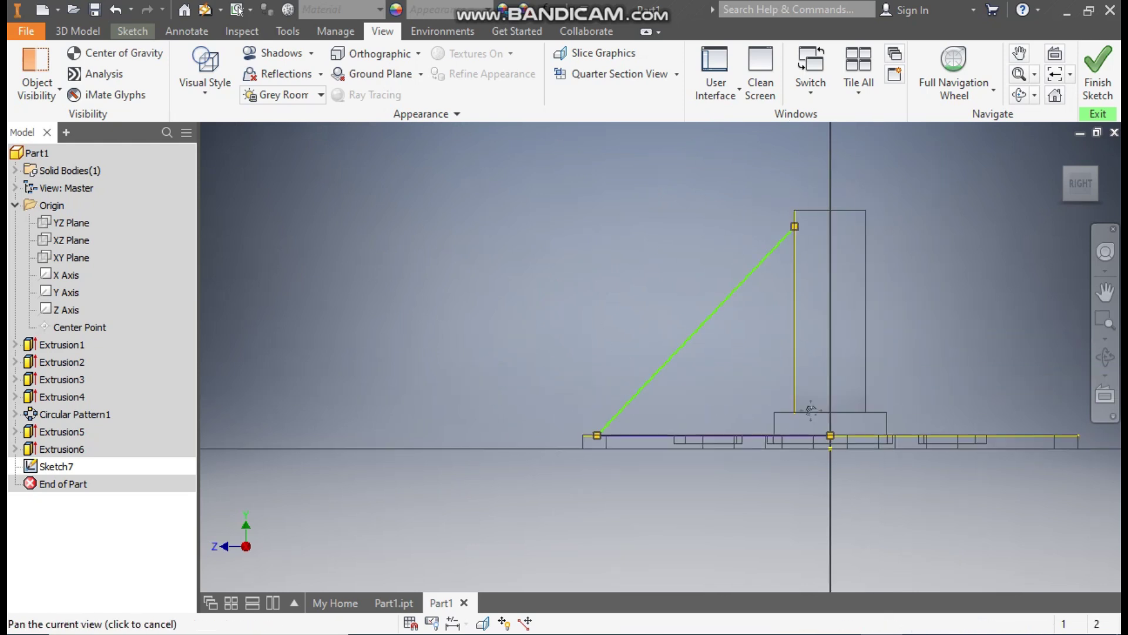
Close the rib profile with a horizontal line from the slope's upper end to the axis and a vertical line down to the base.
middle_drag(796, 224, 746, 249)
click(744, 252)
click(781, 254)
double_click(778, 460)
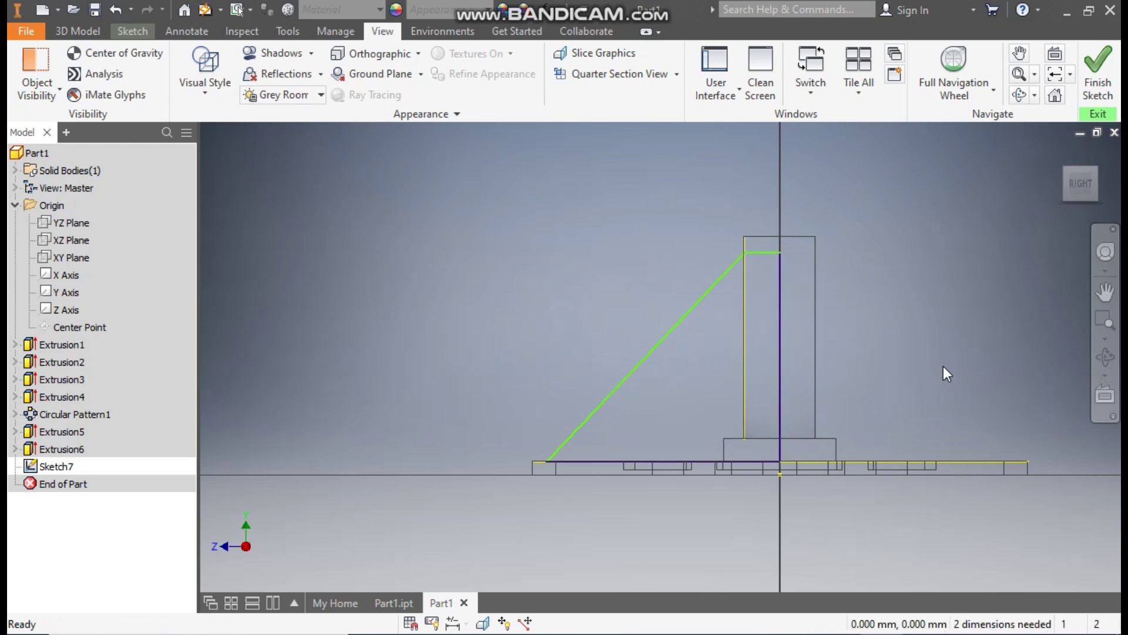
scroll(749, 386, up, 1)
mouse_move(749, 386)
middle_down()
mouse_move(764, 337)
mouse_move(710, 333)
middle_up()
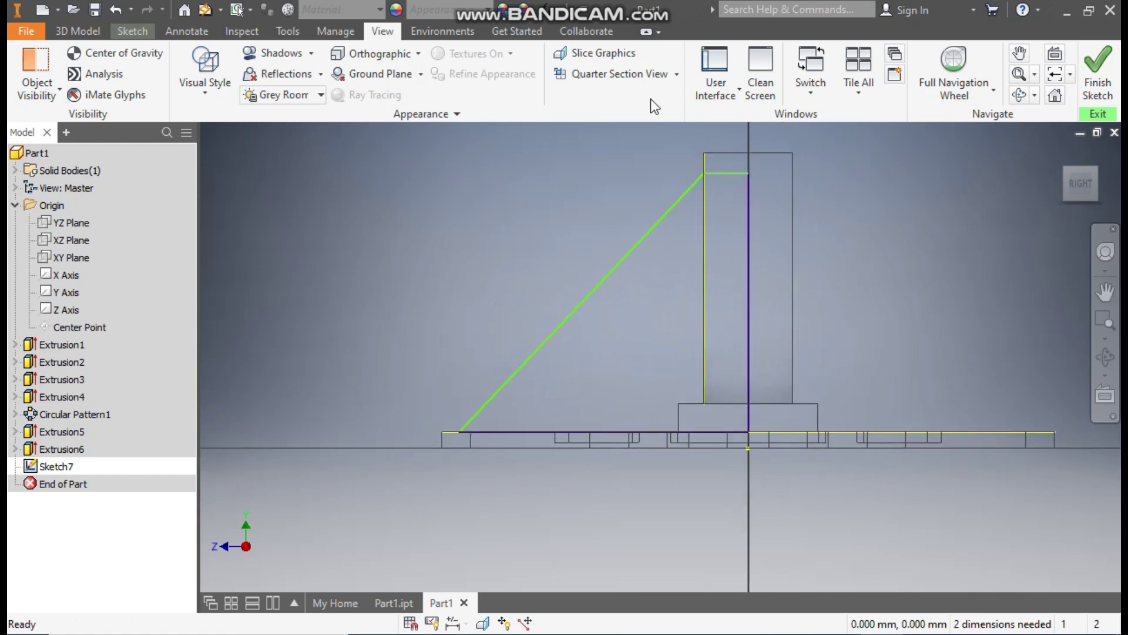
Dimension the distance between the post's top edge and the profile's short horizontal line as 1 mm.
click(129, 35)
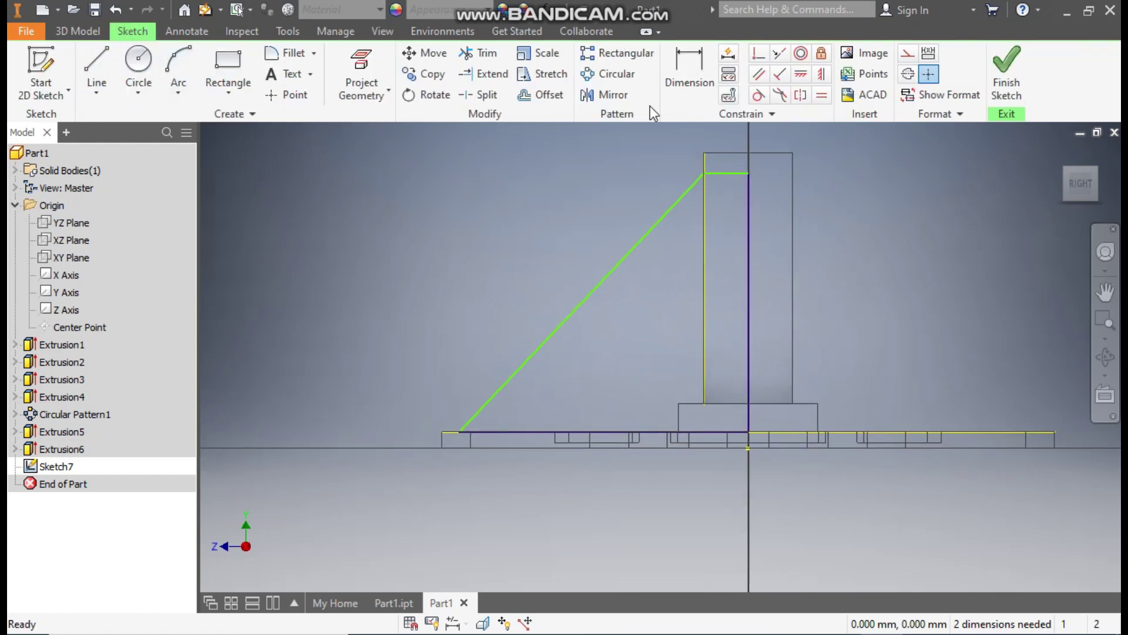
click(675, 71)
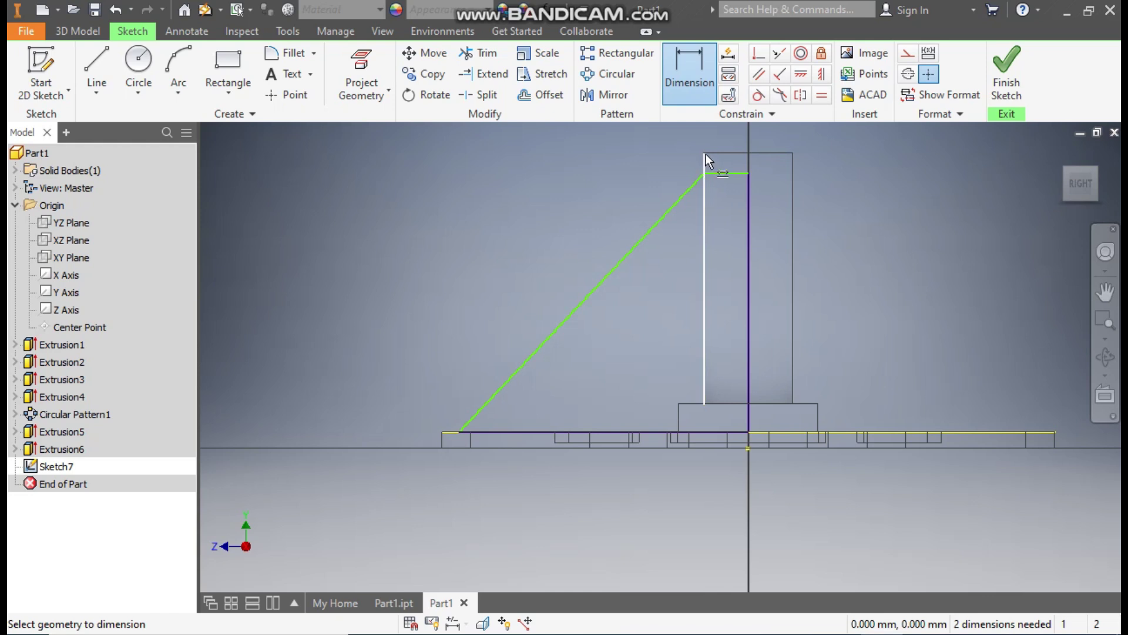
click(717, 153)
click(723, 174)
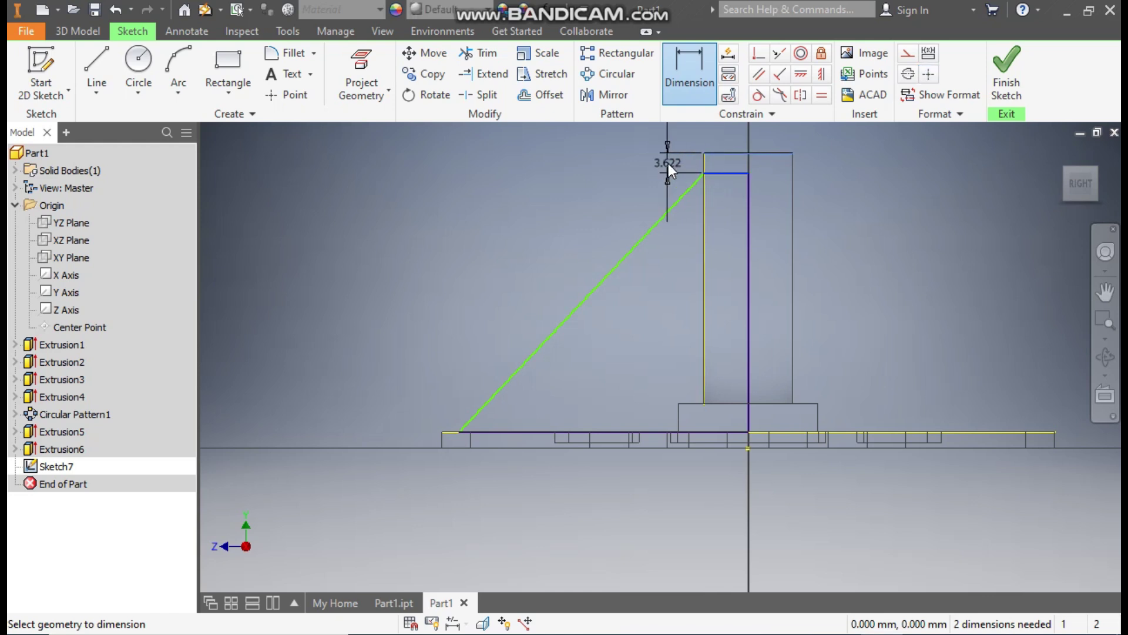
click(668, 163)
text(1)
key(Return)
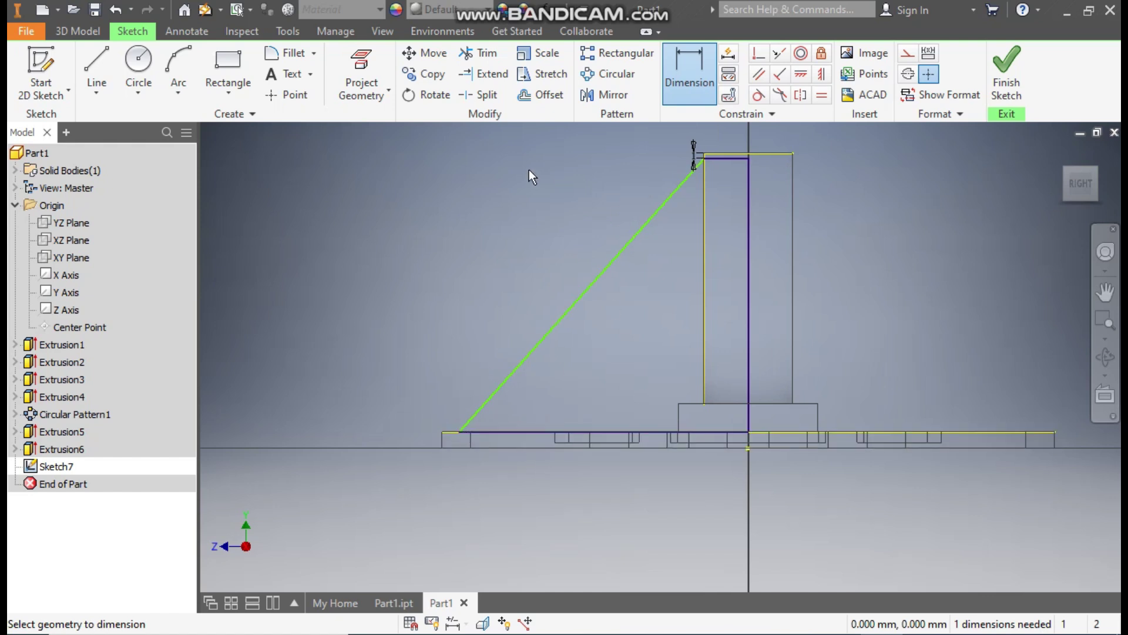
Project the outer ring's vertical outside edge and dimension the profile's lower outer corner 1 mm from it.
click(365, 70)
scroll(450, 479, up, 3)
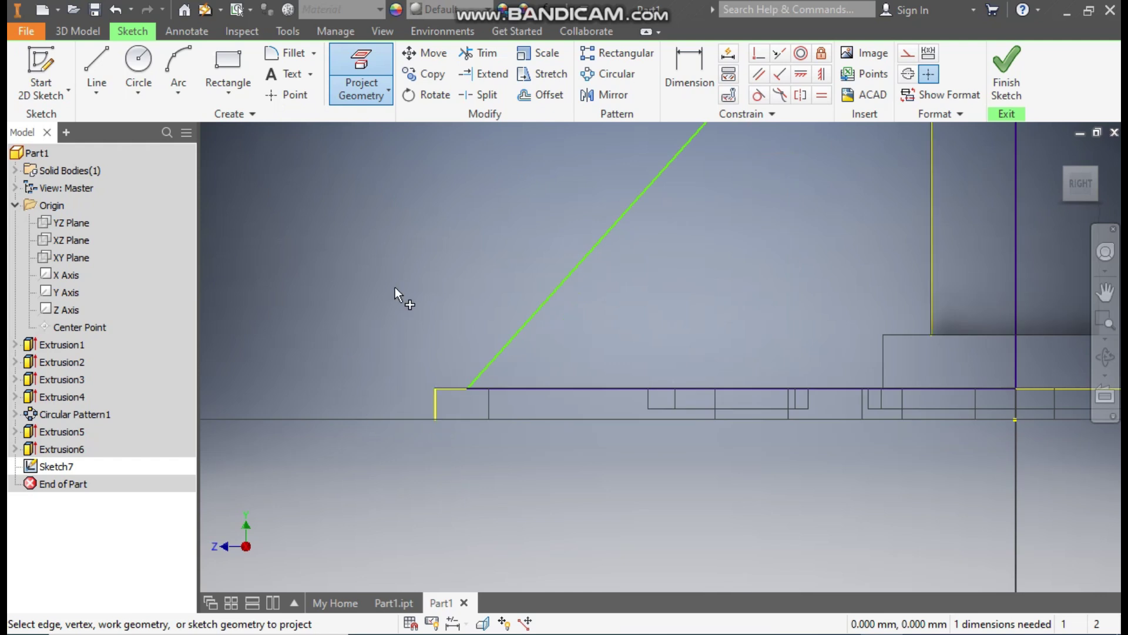
key(Escape)
click(690, 64)
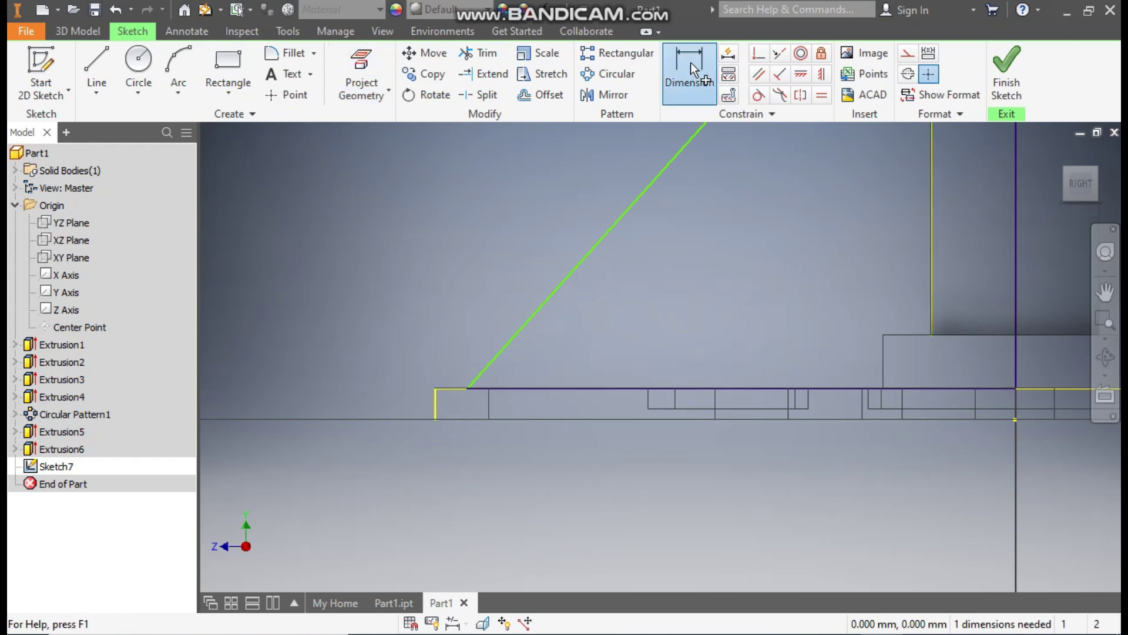
click(434, 408)
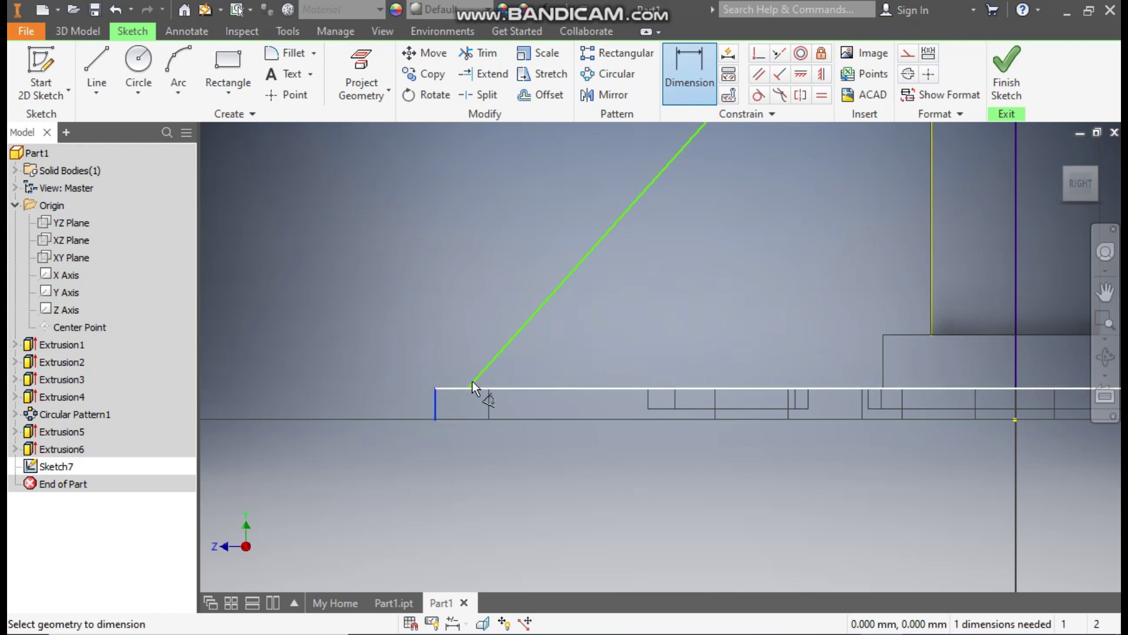
click(486, 364)
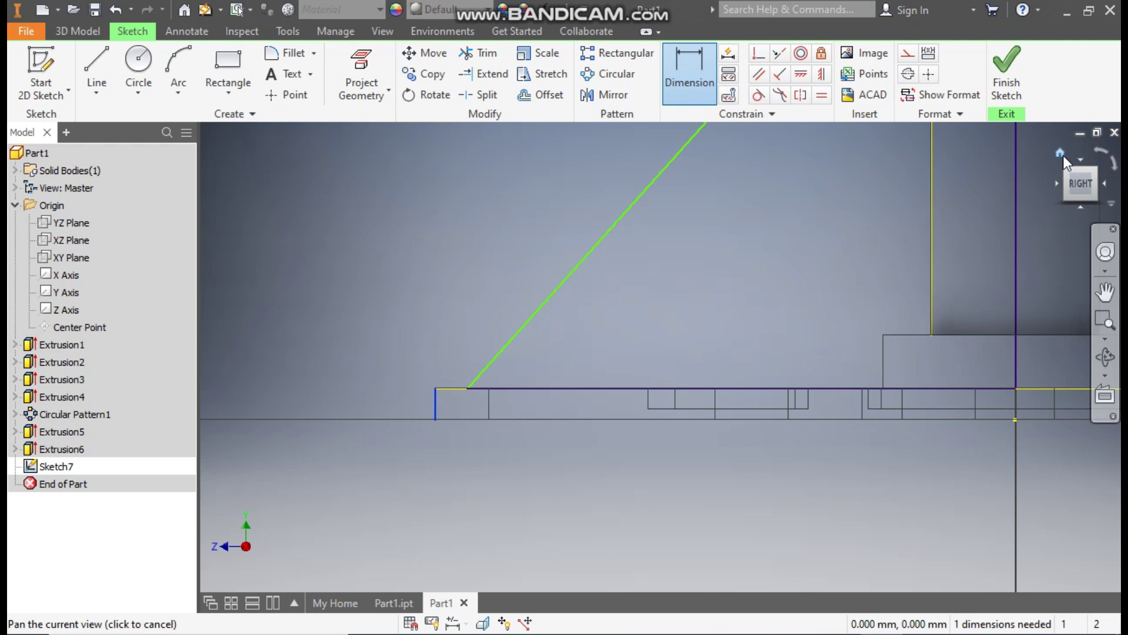
click(1061, 154)
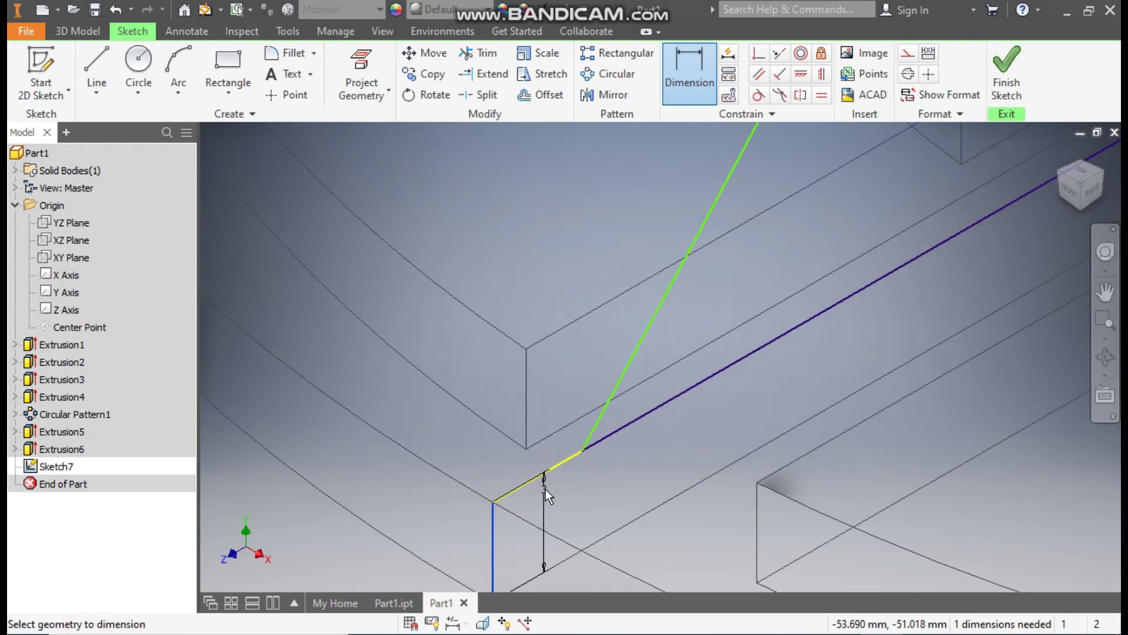
click(584, 452)
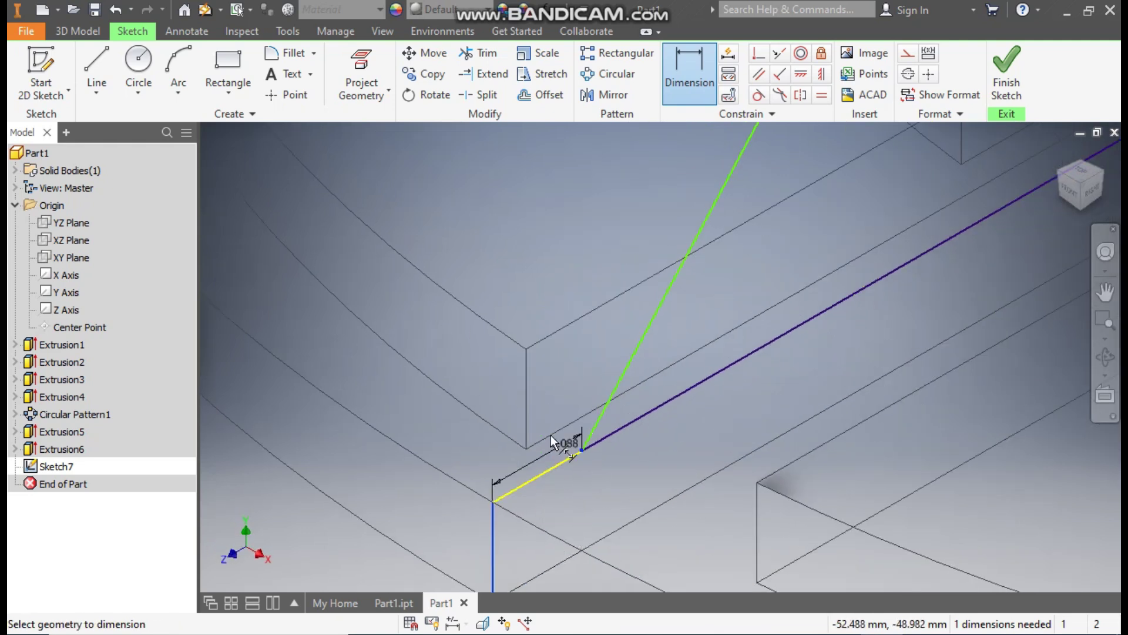
click(508, 381)
text(1)
key(Return)
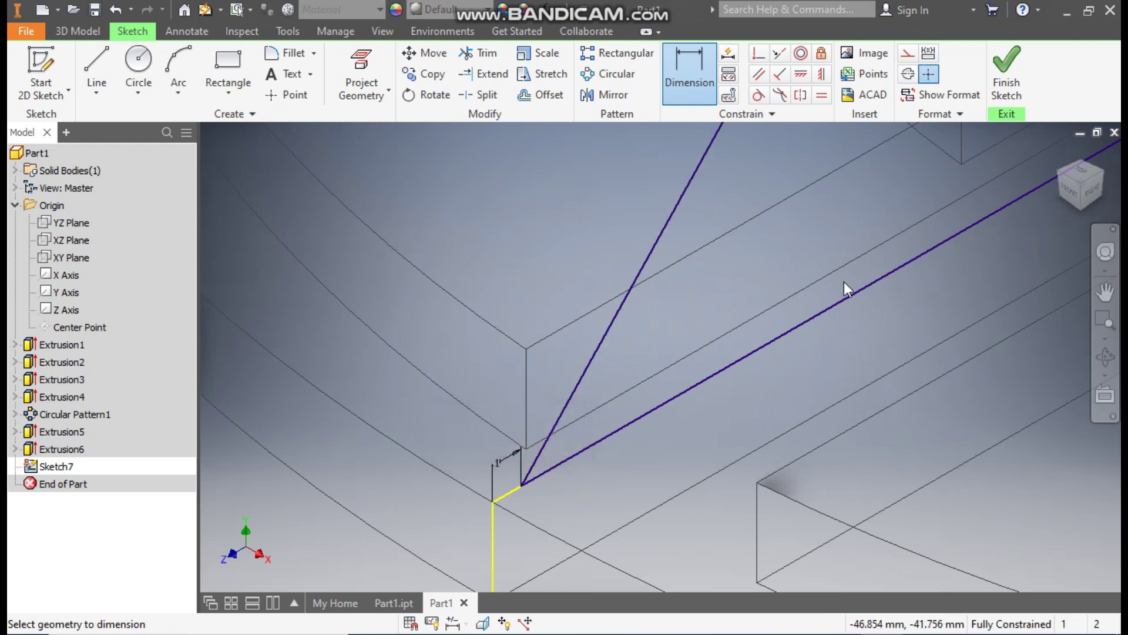
click(1087, 188)
scroll(623, 340, up, 3)
mouse_move(623, 340)
middle_down()
mouse_move(647, 279)
mouse_move(611, 332)
middle_up()
key(Escape)
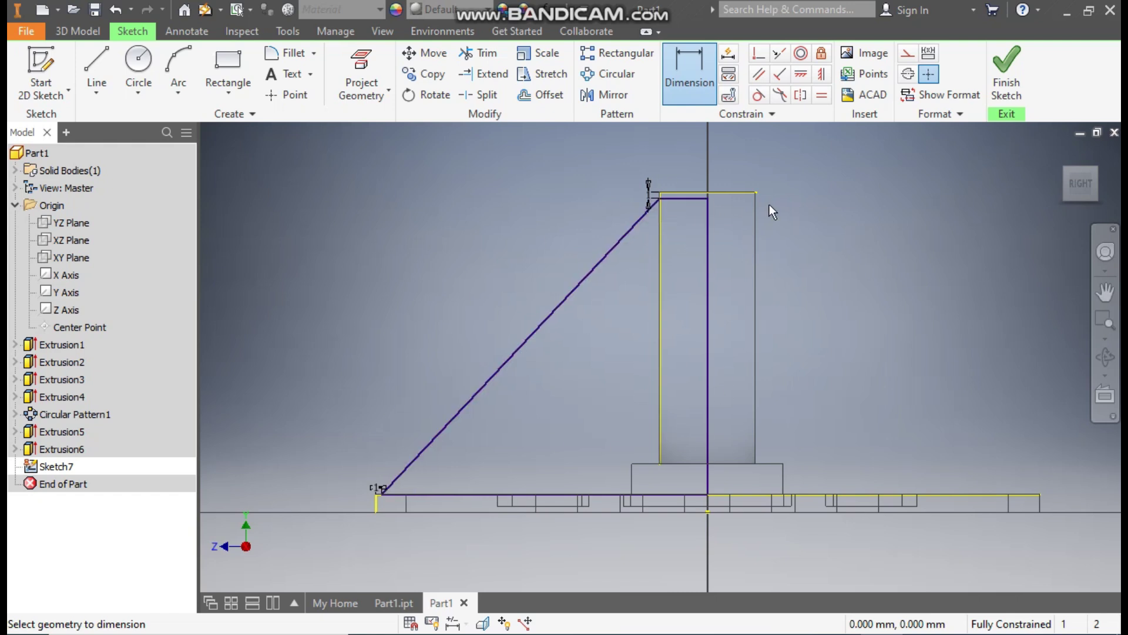
Finish the sketch and set up a joined, symmetric 3 mm extrusion of the sloped rib profile.
click(1008, 83)
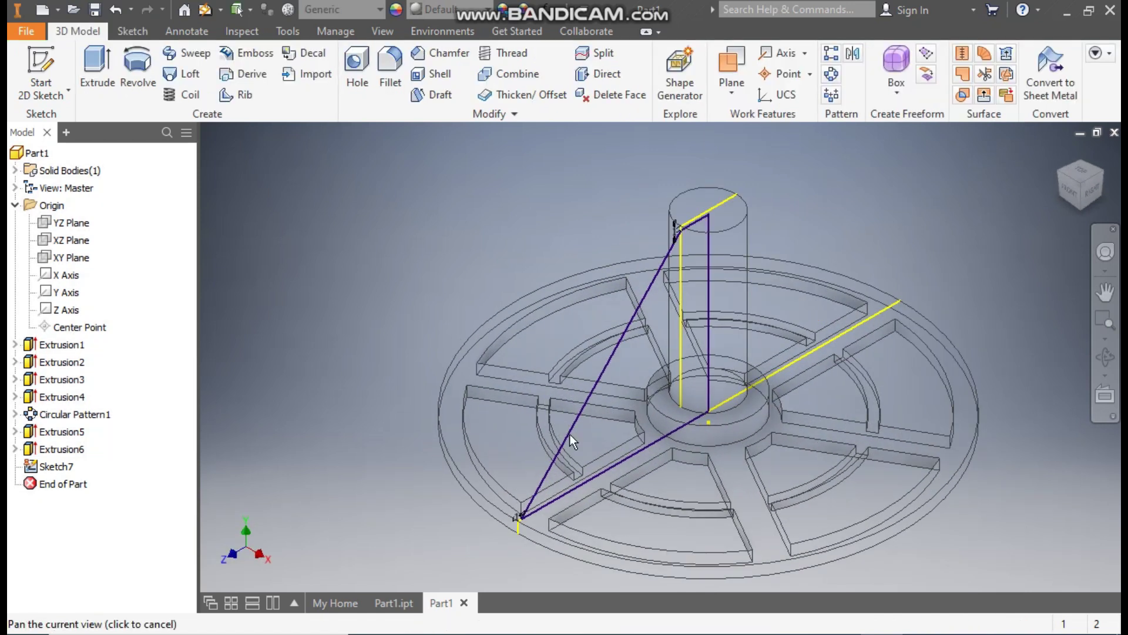
click(100, 74)
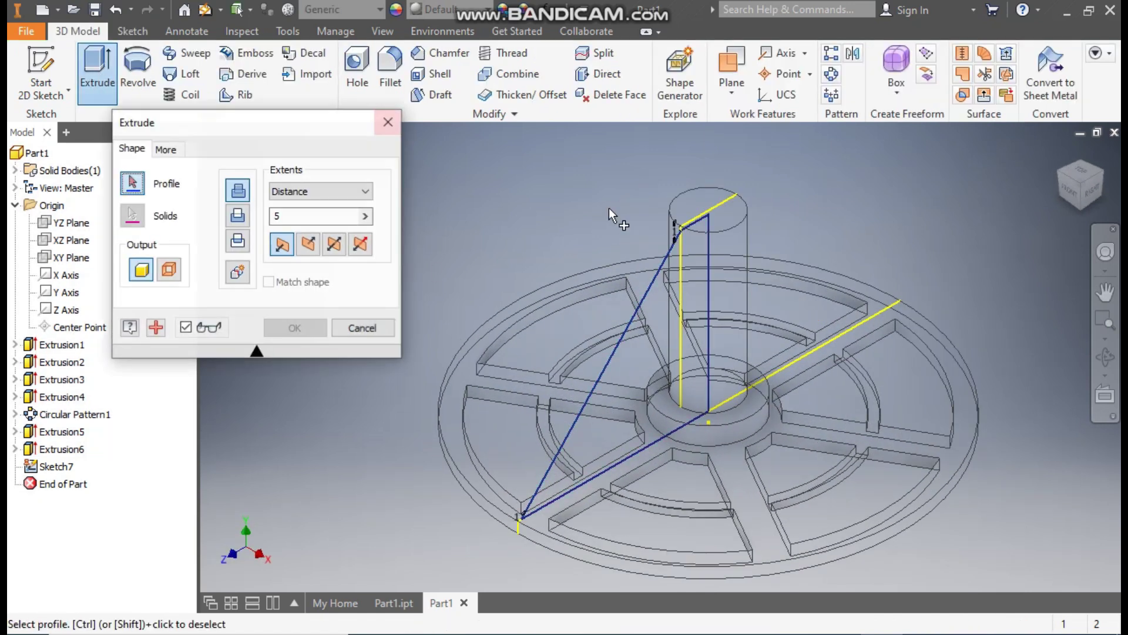
click(667, 368)
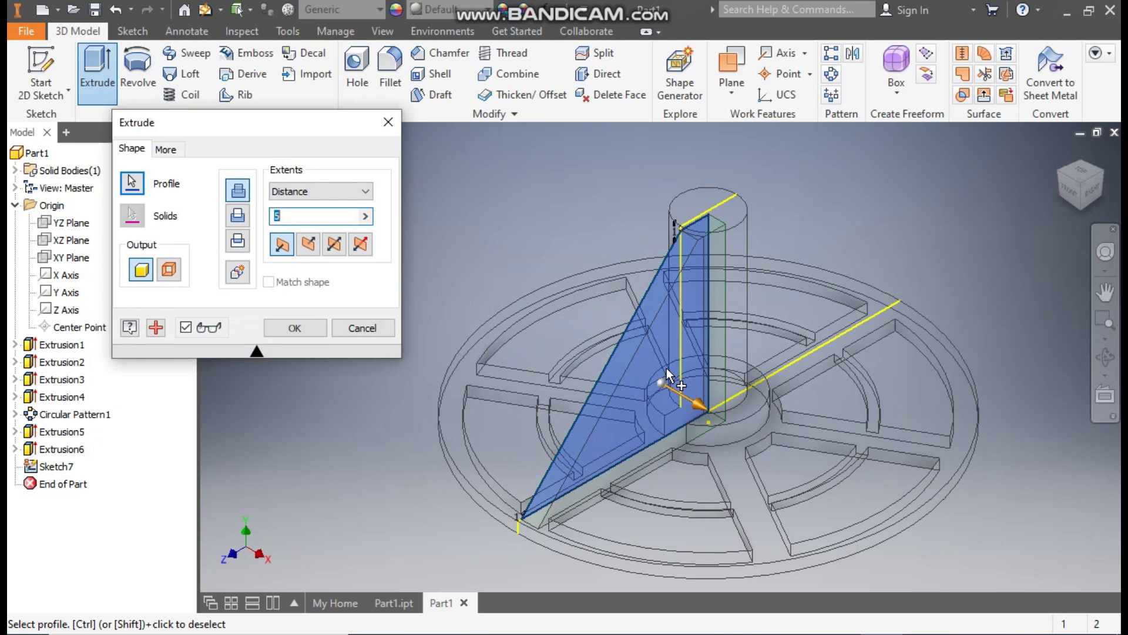
click(335, 244)
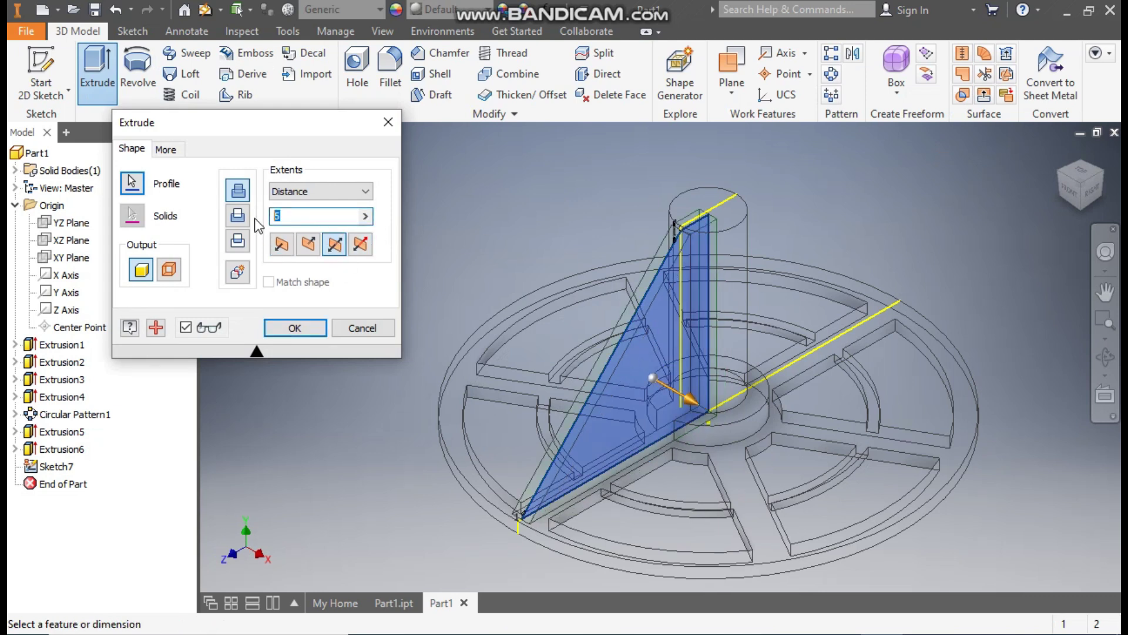
text(3)
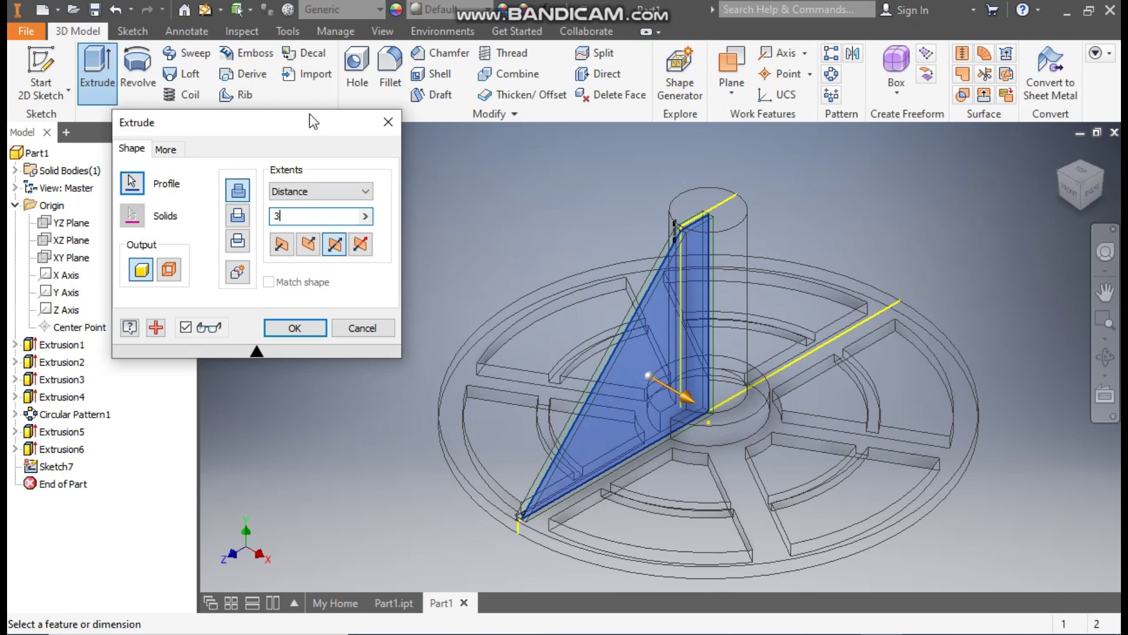
Set the model's visual style to Shaded with Edges.
click(372, 33)
click(202, 79)
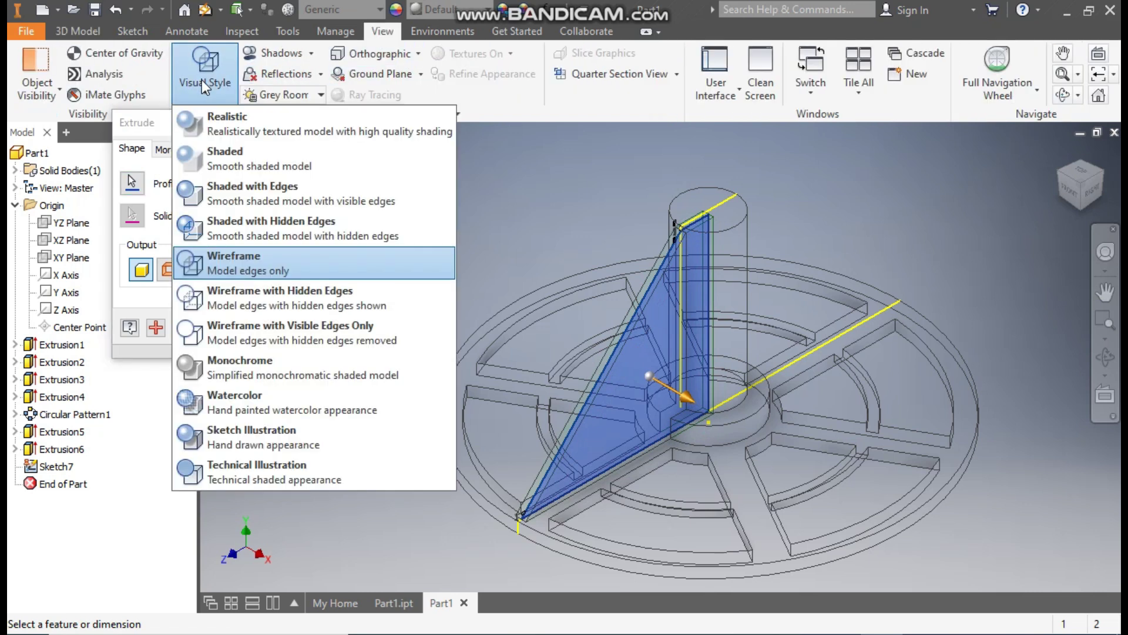
click(242, 185)
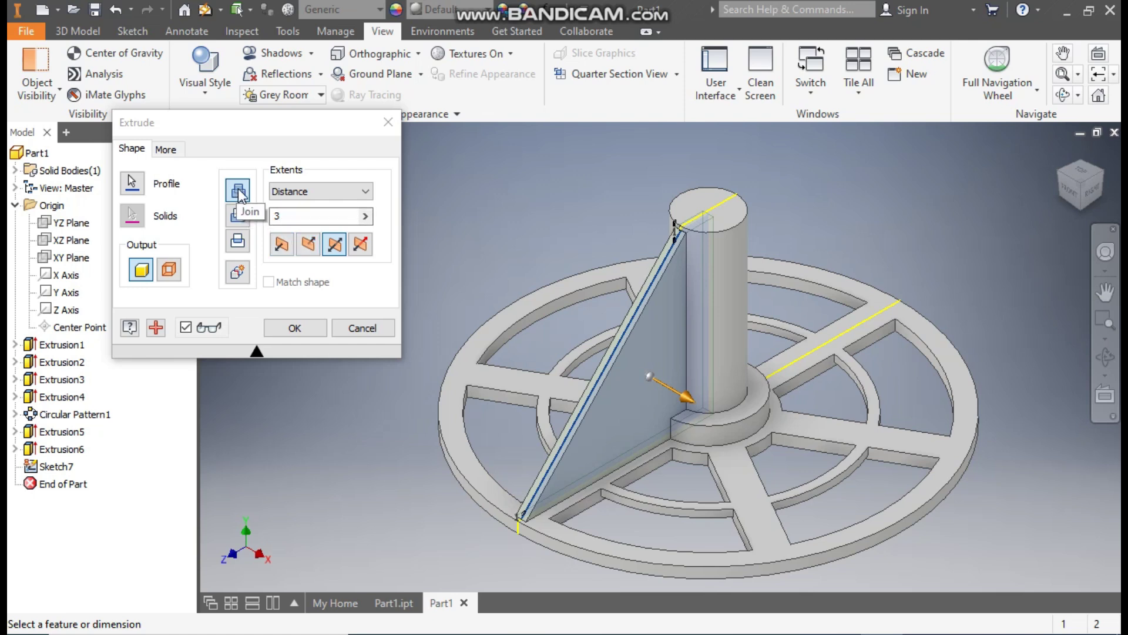
Complete the 3 mm rib extrusion and start a new sketch on the rib's flat side face.
click(303, 327)
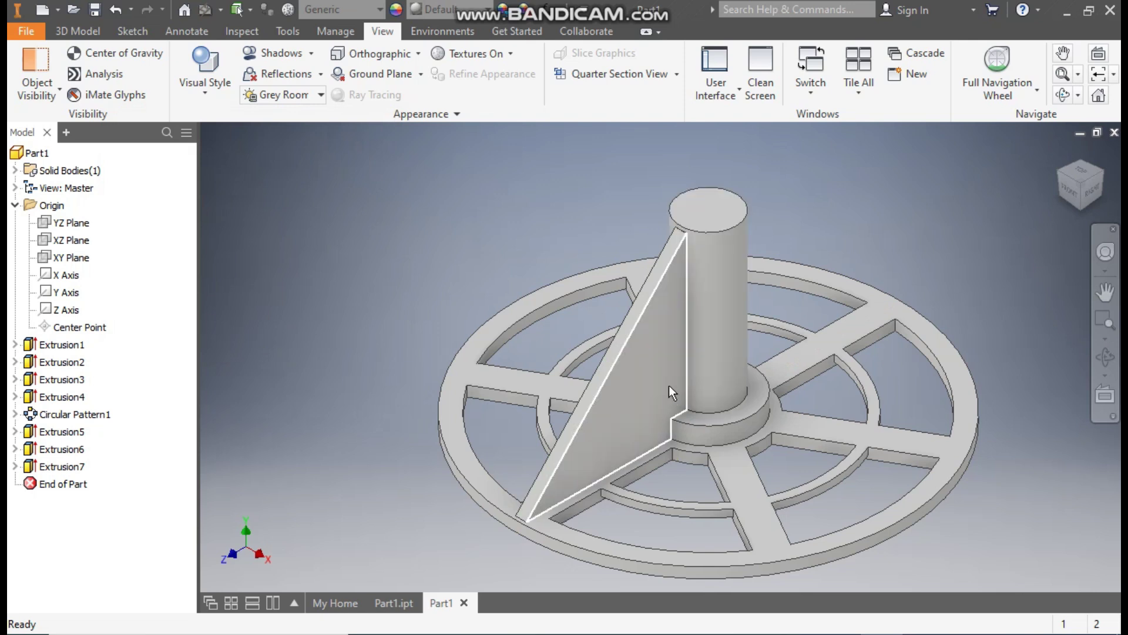
click(645, 384)
key(s)
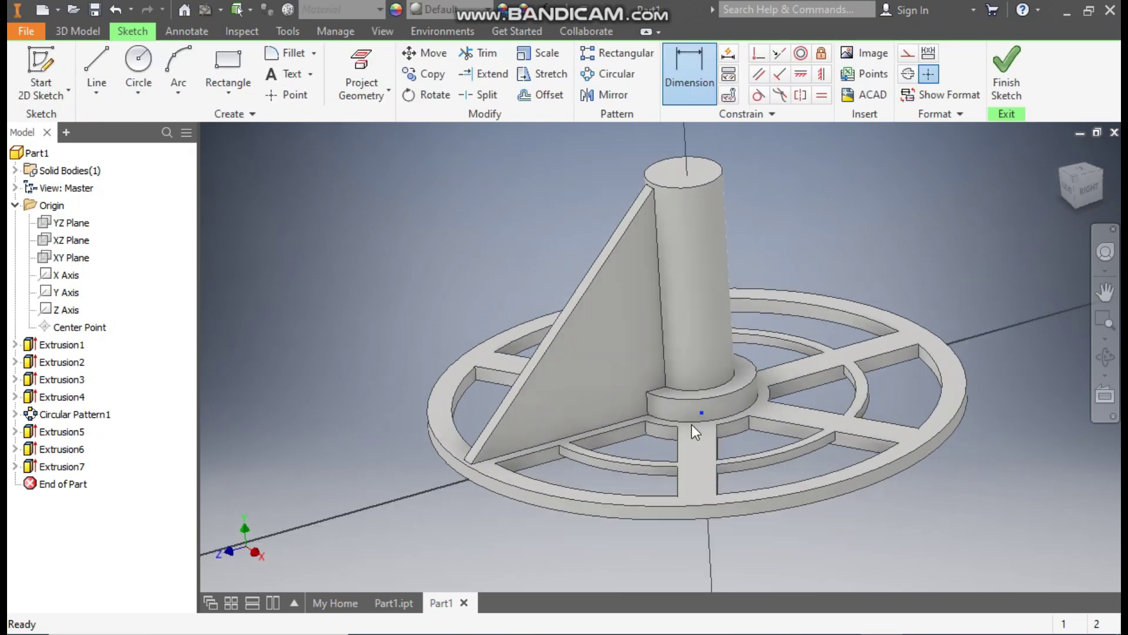
key(F2)
scroll(547, 381, down, 1)
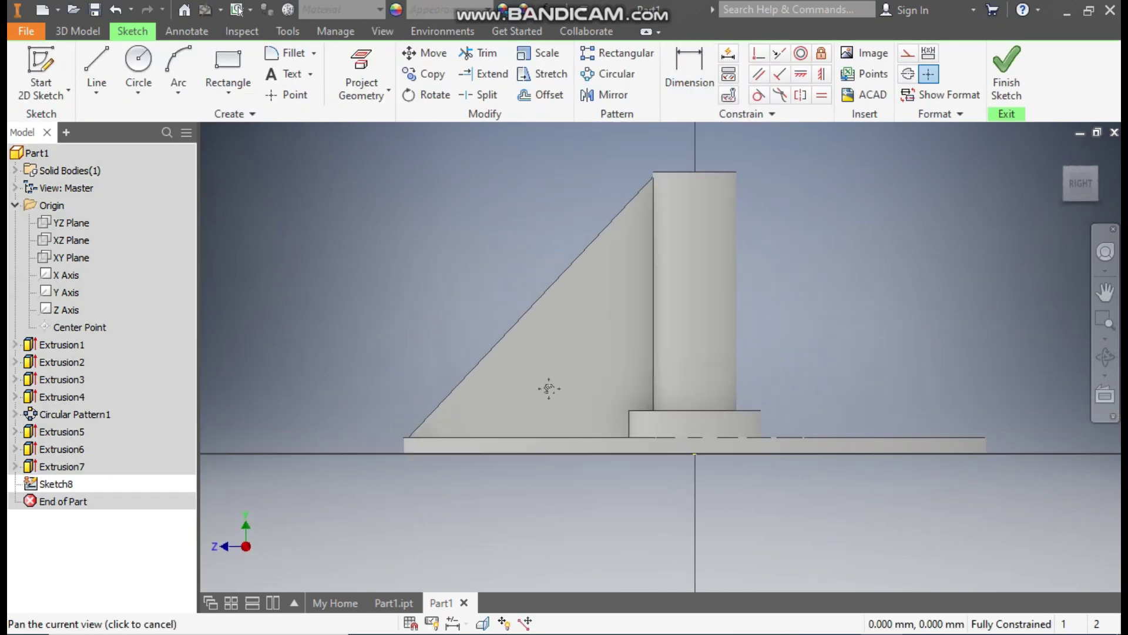
key(Escape)
Draw a three-point arc from the rib's upper corner at the post to its lower outer corner, bulging inward across the rib face.
click(182, 91)
click(198, 117)
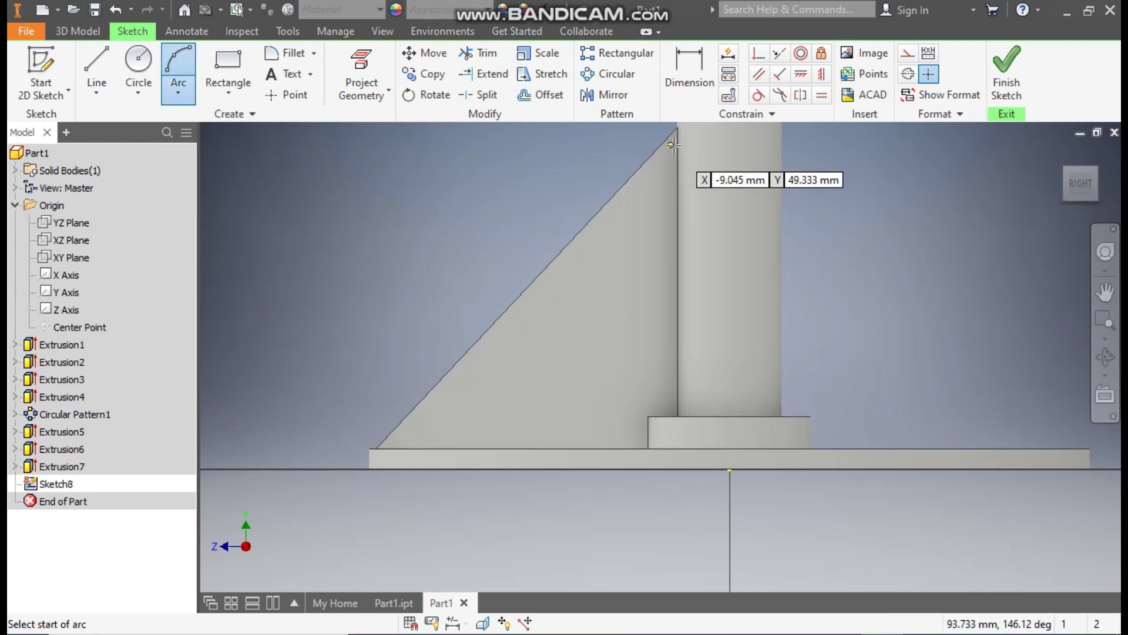
middle_drag(679, 126, 685, 202)
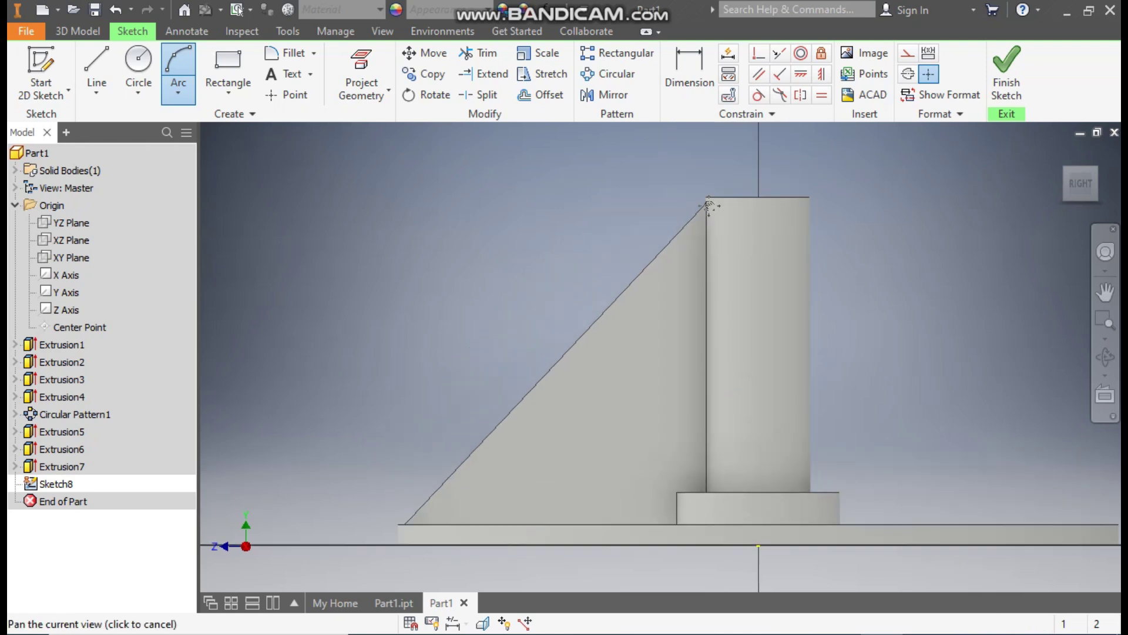
scroll(709, 207, down, 2)
scroll(714, 202, down, 1)
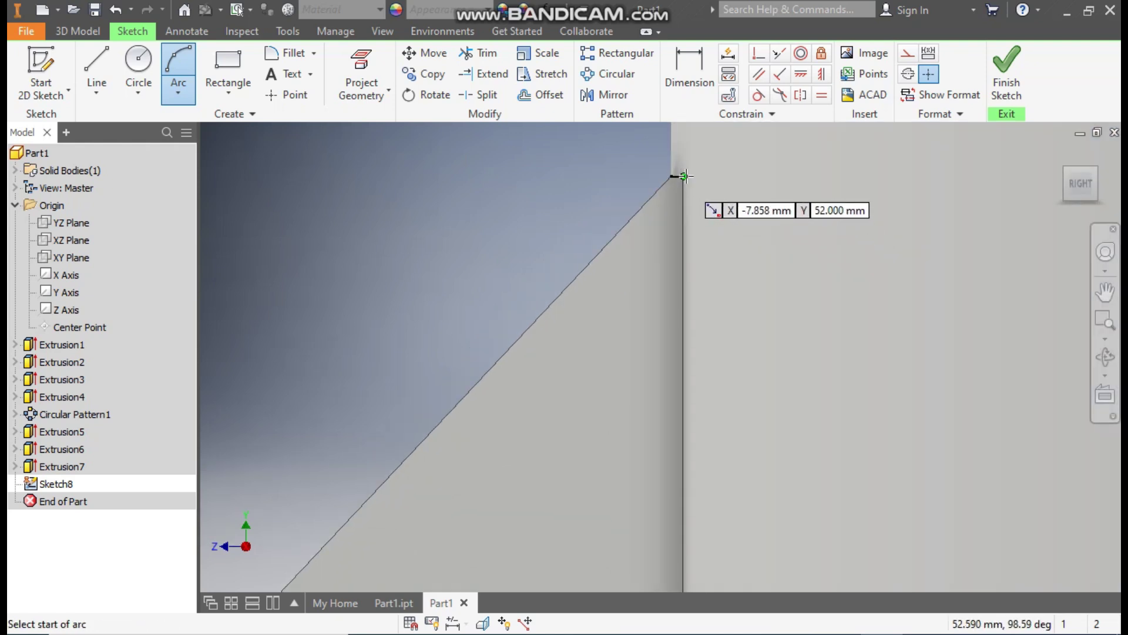
click(671, 177)
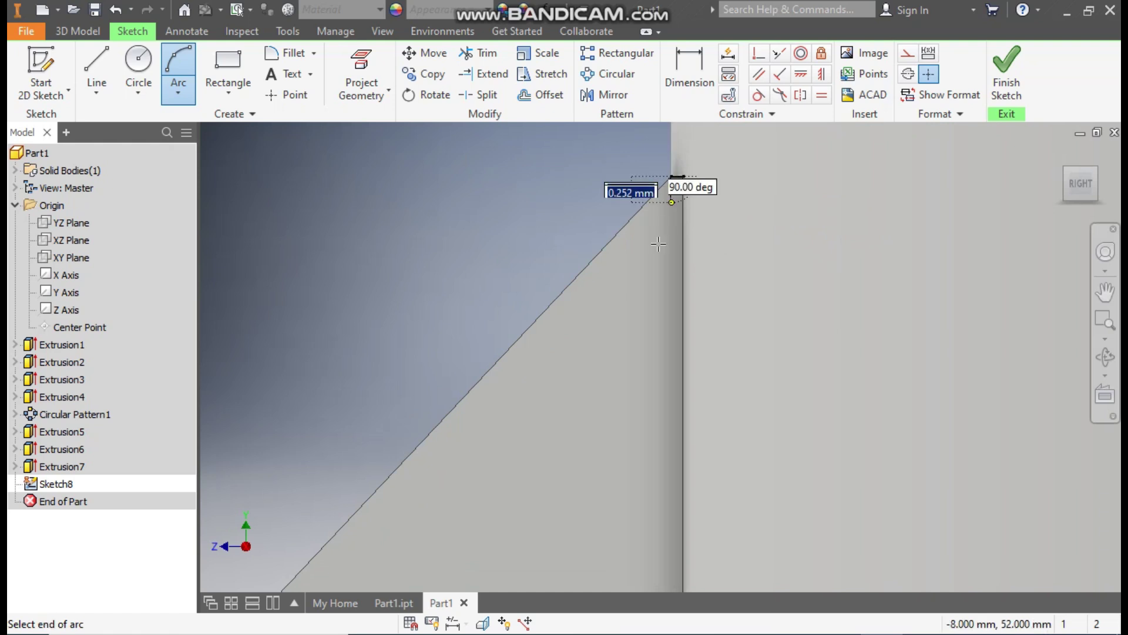
middle_drag(541, 525, 762, 275)
scroll(763, 275, down, 3)
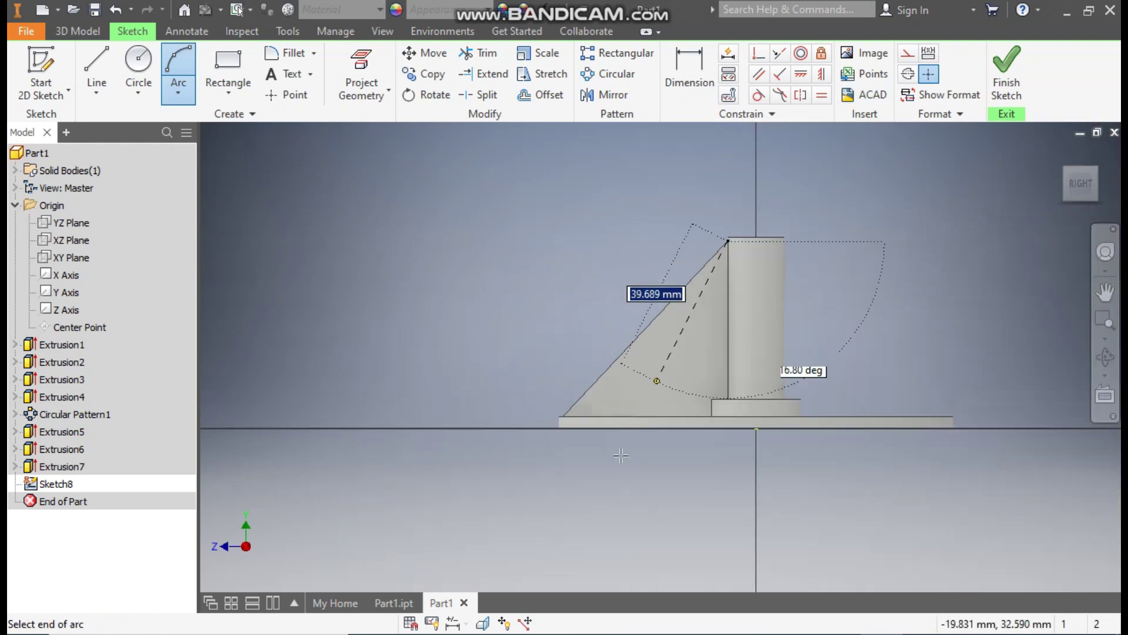
scroll(552, 412, up, 5)
click(457, 202)
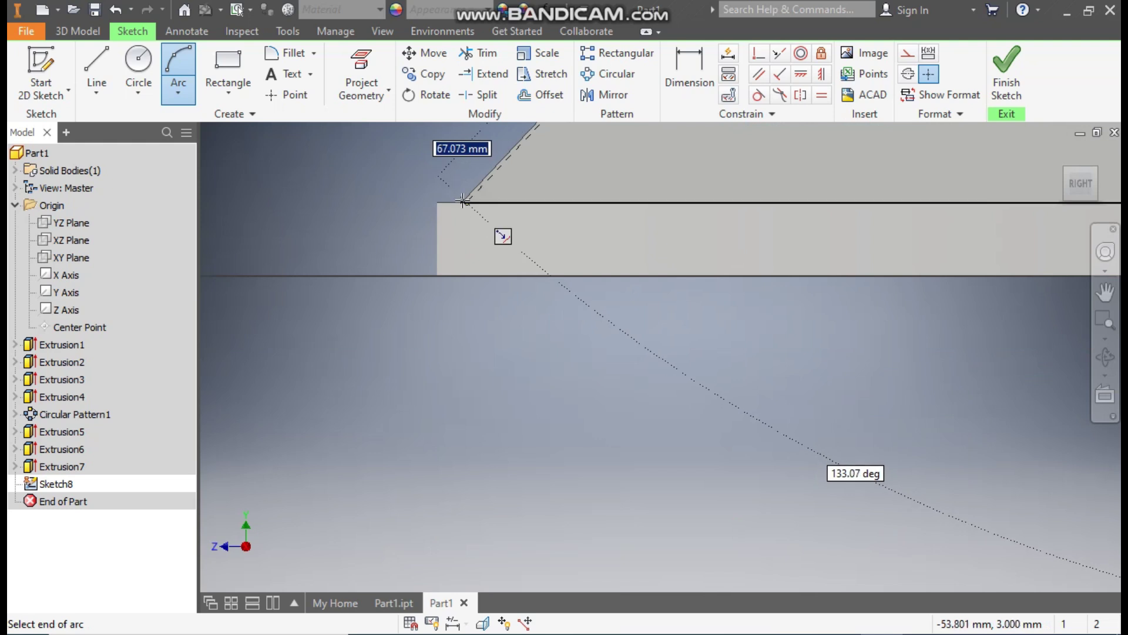
scroll(587, 188, down, 2)
mouse_move(685, 181)
middle_down()
mouse_move(587, 396)
mouse_move(574, 466)
middle_up()
click(654, 396)
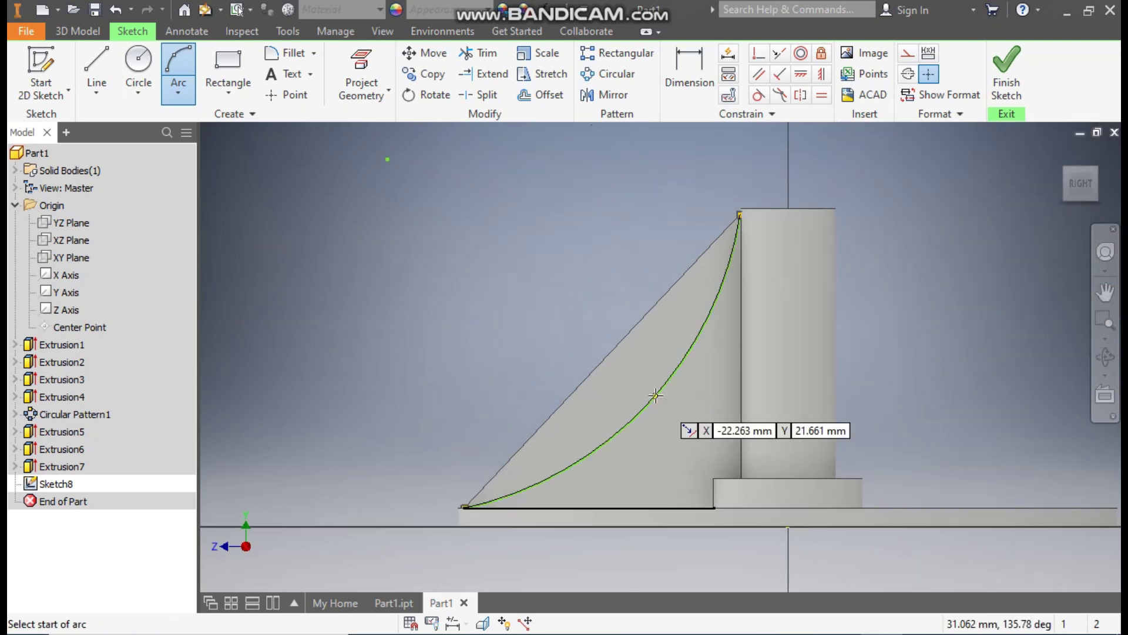
Dimension the arc's radius as 50 mm.
click(693, 79)
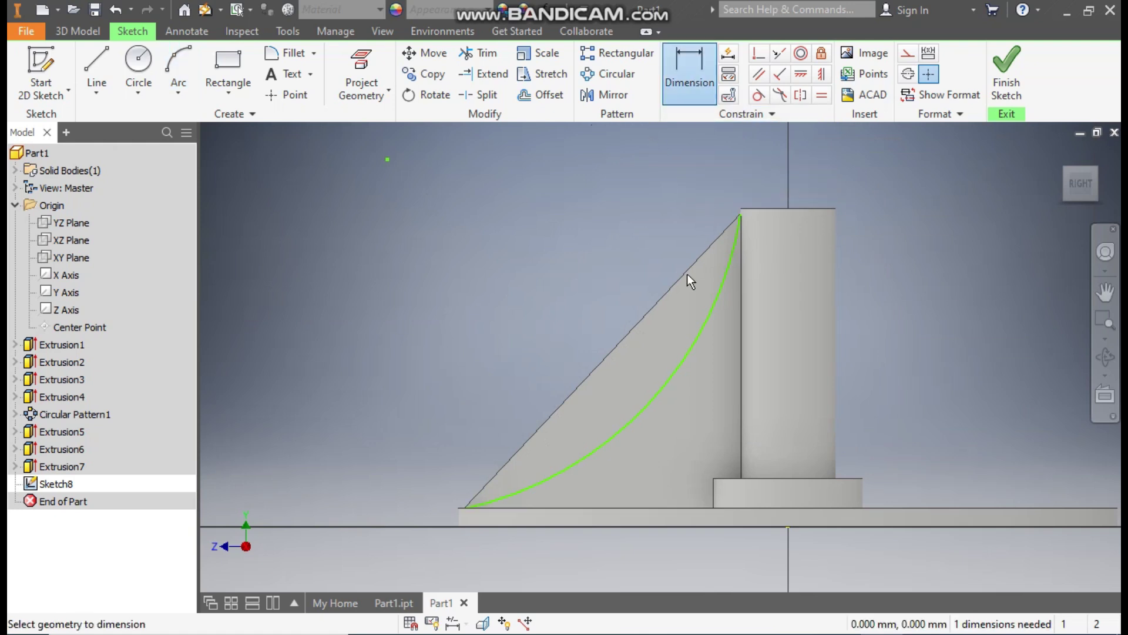
click(681, 366)
click(558, 329)
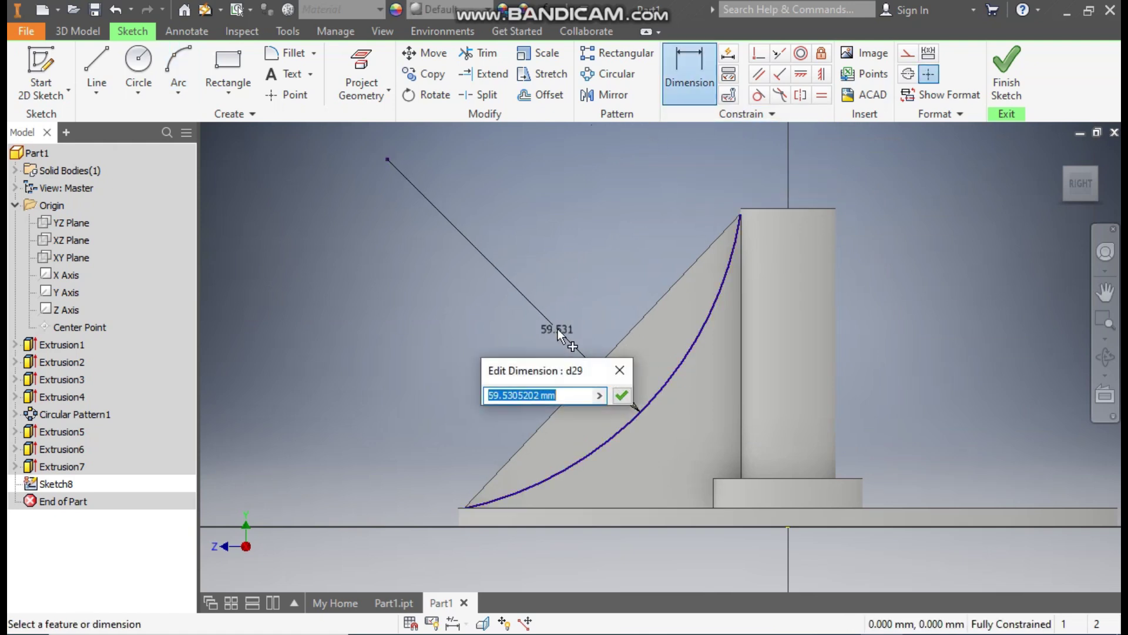
text(50)
key(Return)
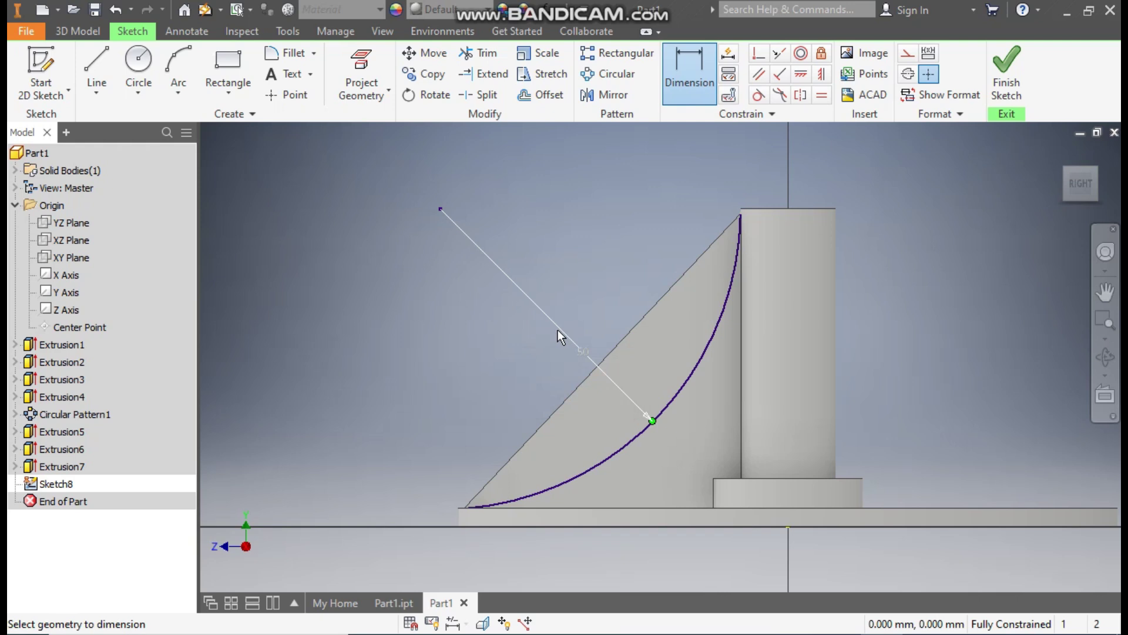
Draw a horizontal line outward from the arc's upper end and a second line to its lower end, constraining the second line vertical.
click(97, 59)
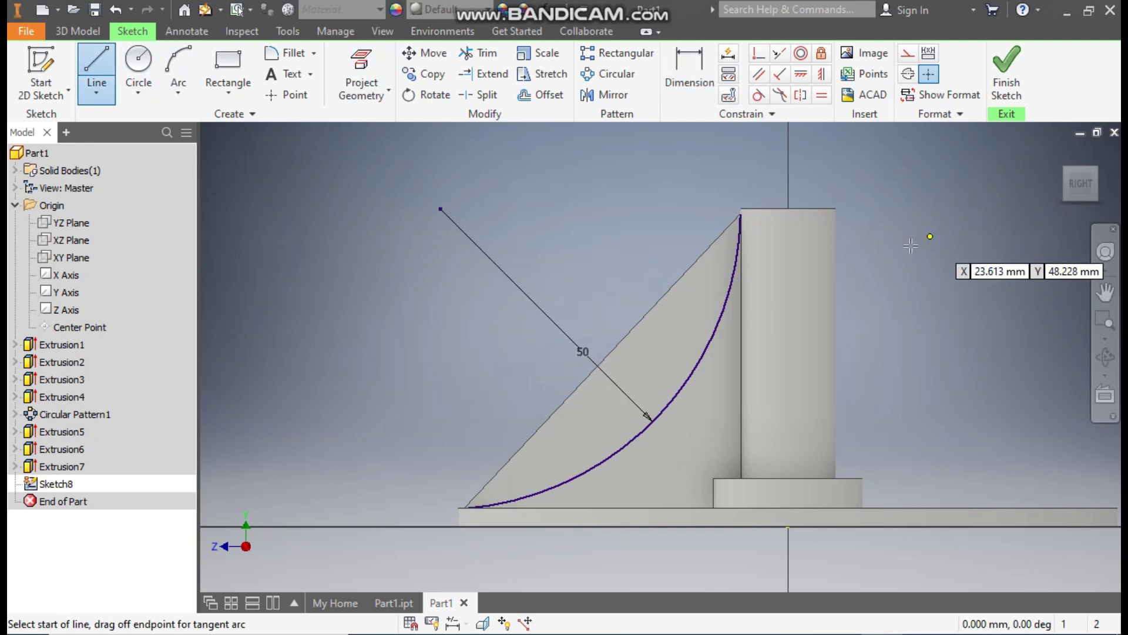
scroll(741, 218, up, 5)
click(695, 214)
scroll(723, 235, down, 1)
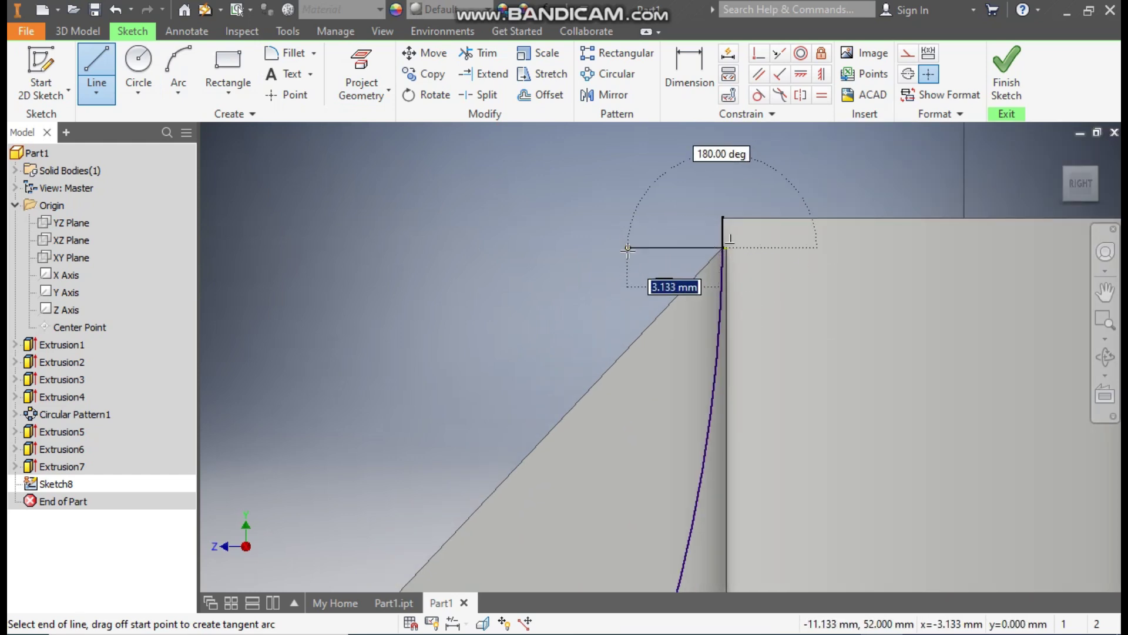
scroll(628, 248, down, 3)
scroll(768, 244, down, 3)
middle_drag(768, 244, 776, 164)
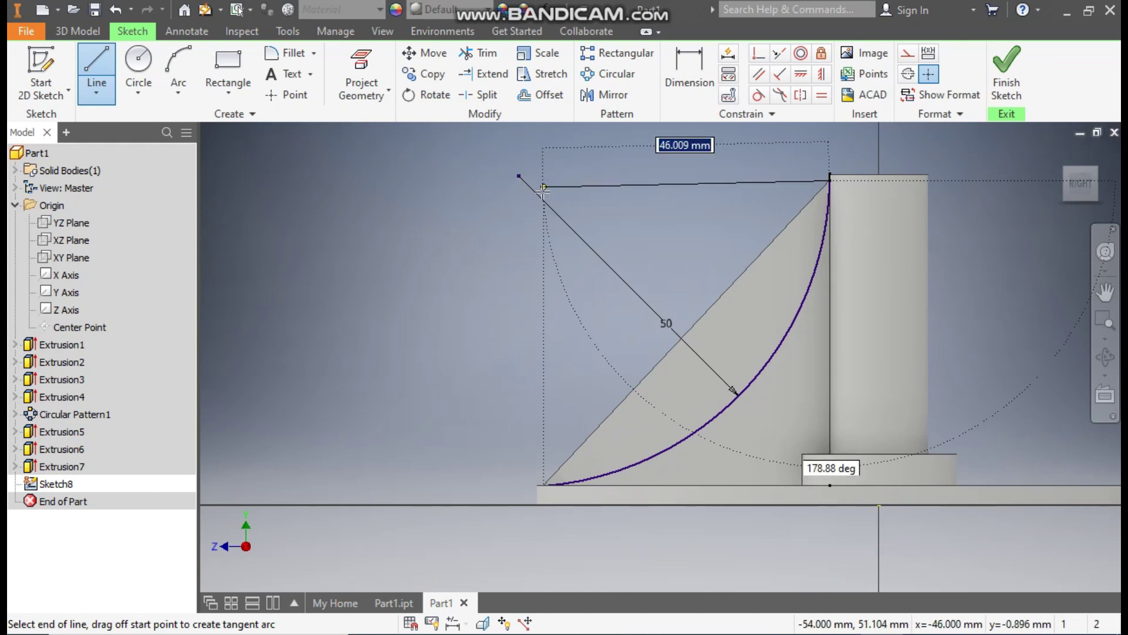
click(429, 183)
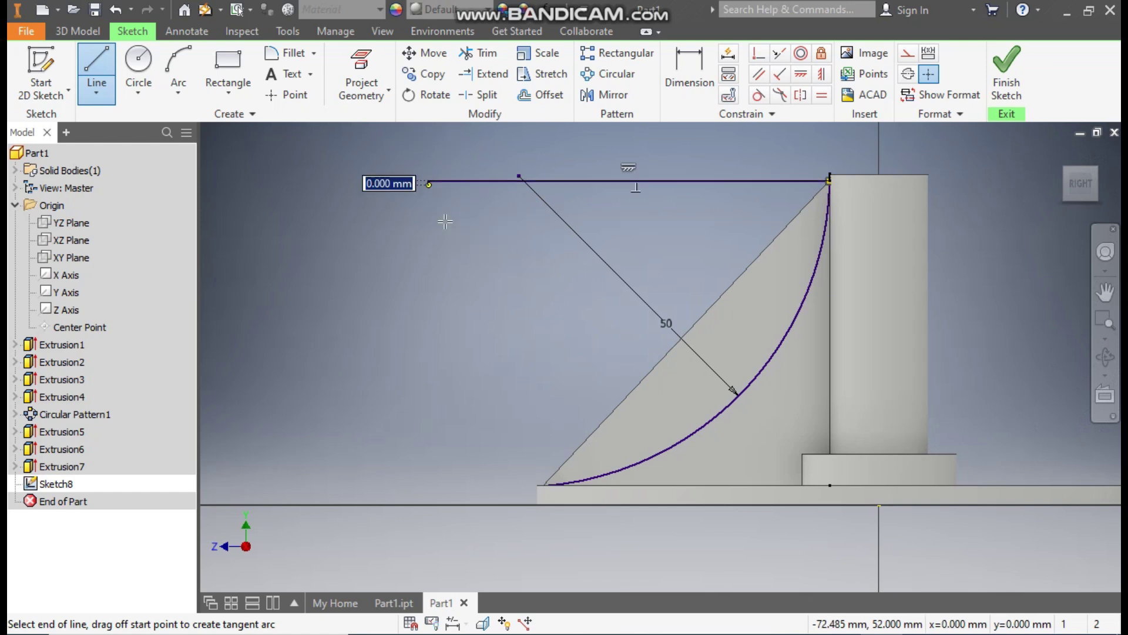
click(544, 483)
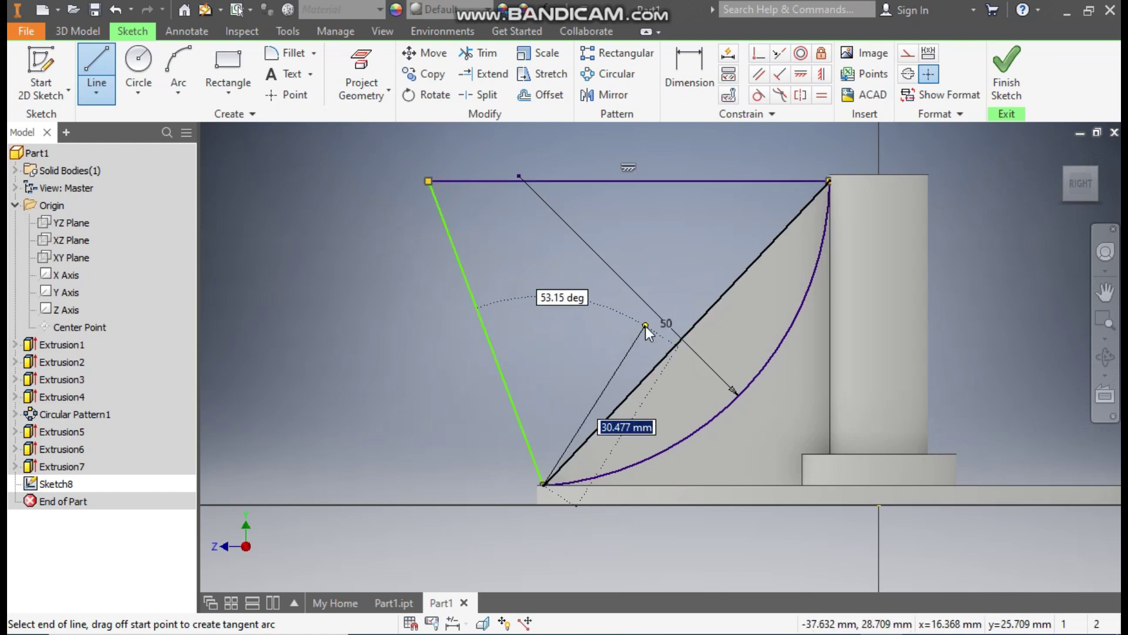
key(Escape)
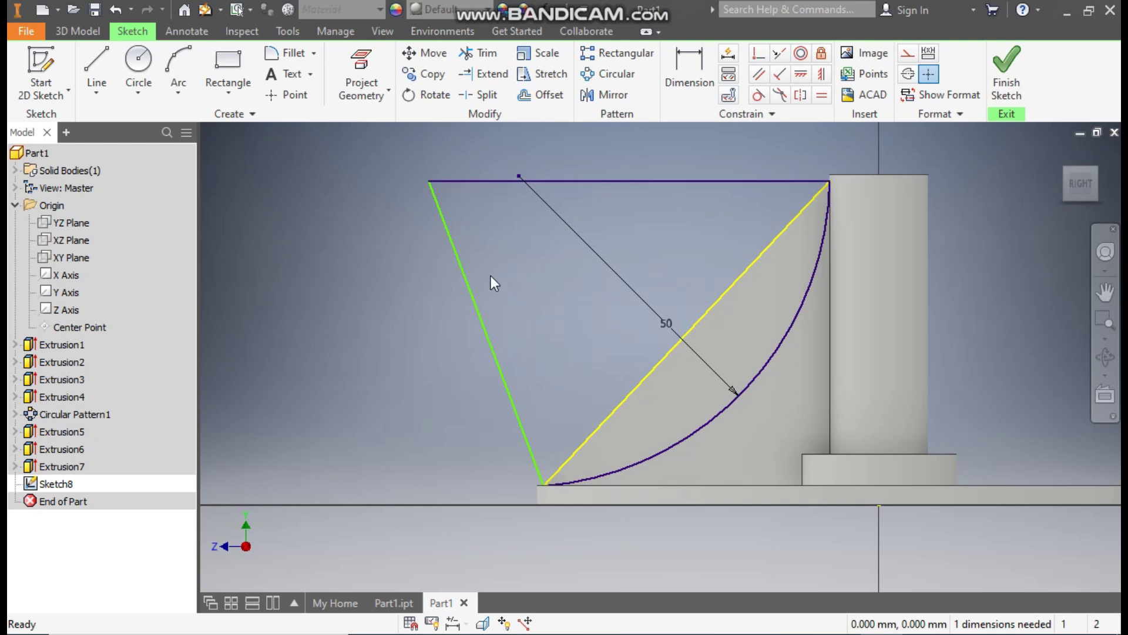
click(466, 281)
click(822, 74)
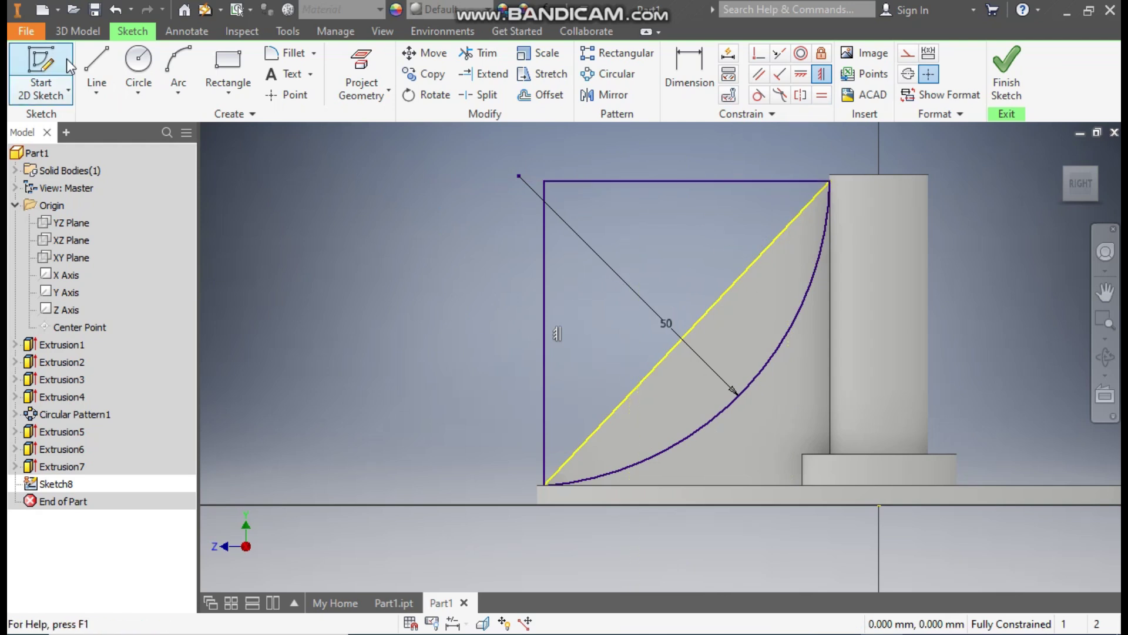
Set up a symmetric 3 mm cut extrusion of the two regions enclosed by the arc and the outer lines.
click(83, 29)
click(96, 62)
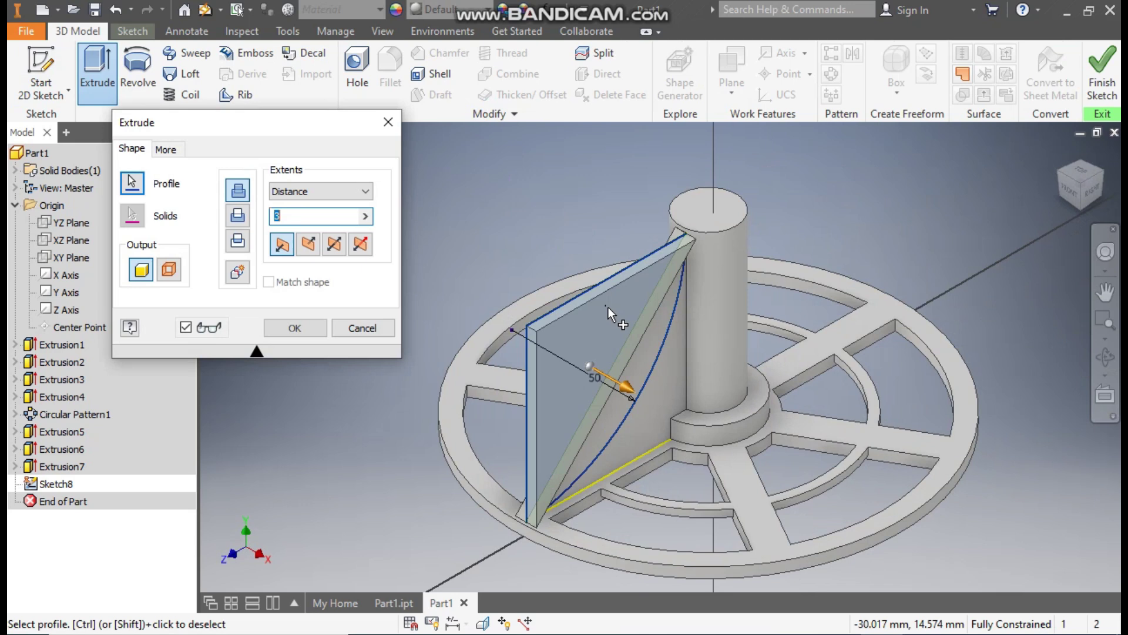
click(650, 347)
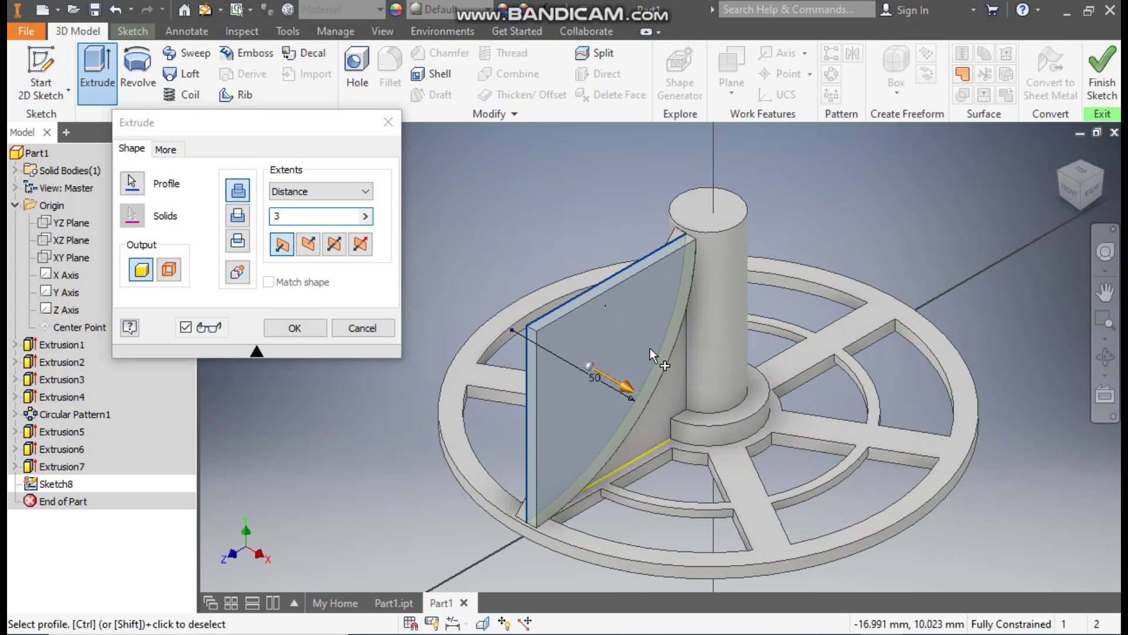
click(334, 244)
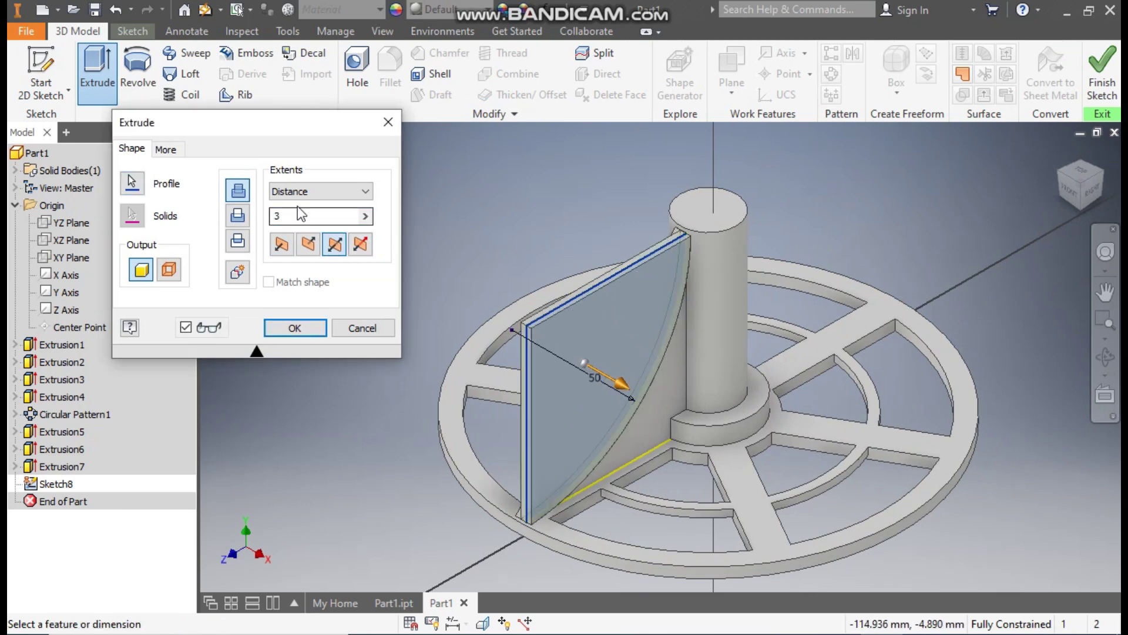
click(238, 216)
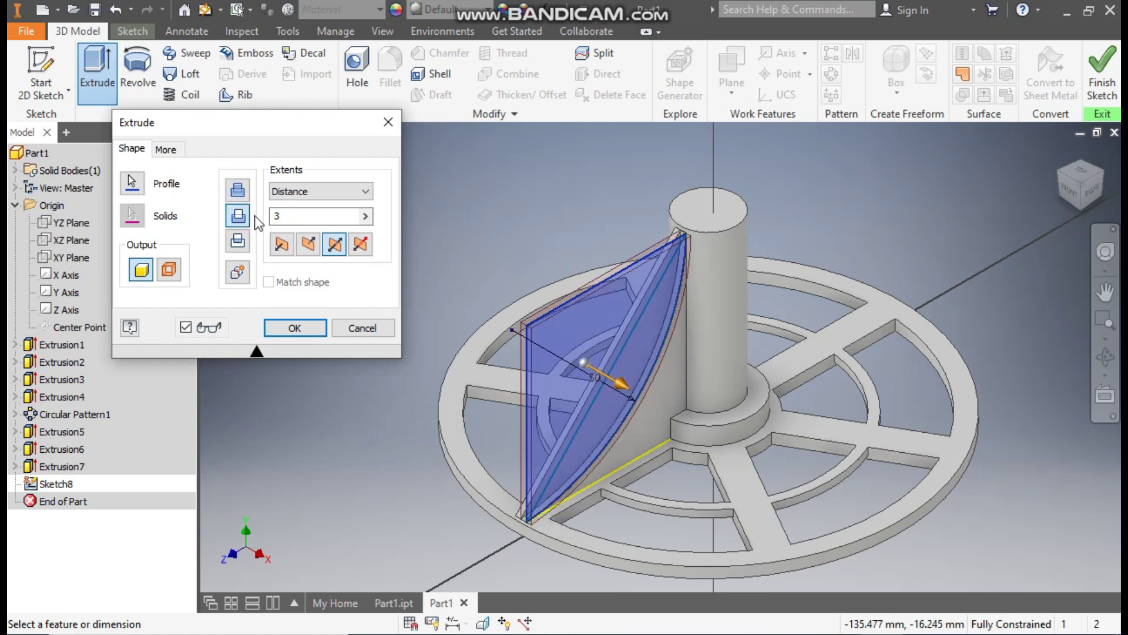
scroll(697, 247, down, 3)
scroll(790, 232, down, 2)
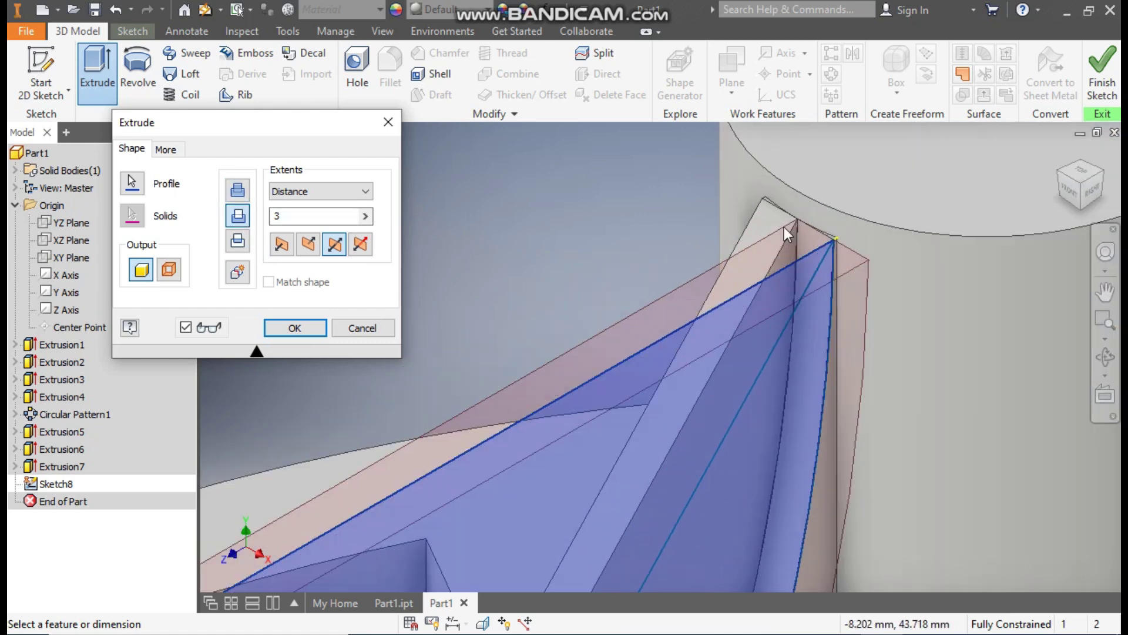
Change the cut's extents to All and complete it to give the rib a concave edge.
click(288, 192)
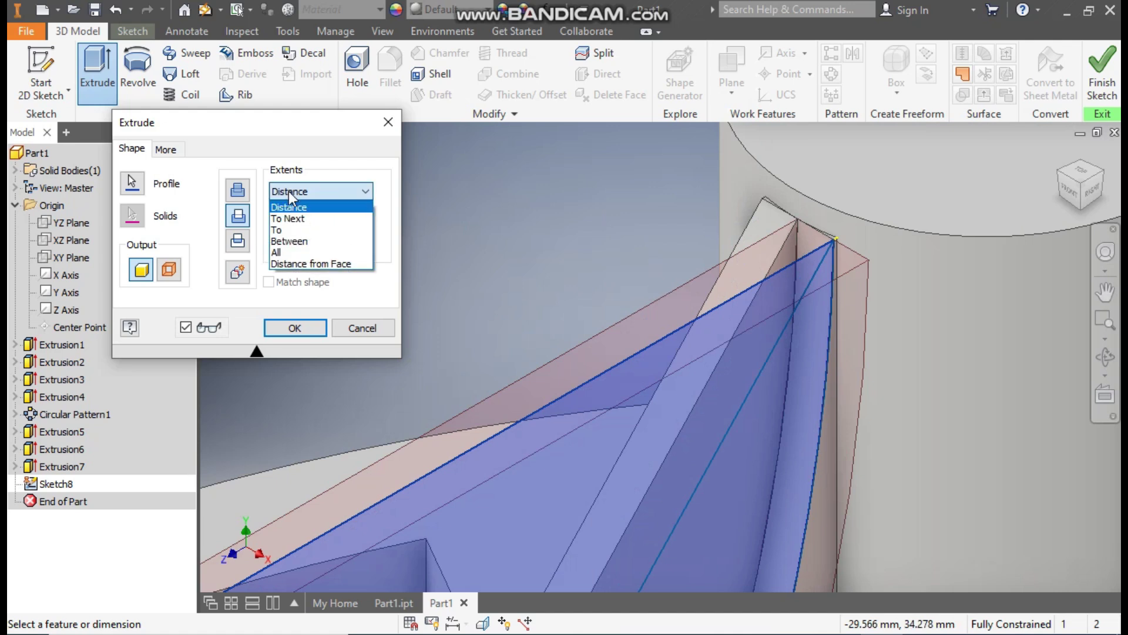
click(289, 250)
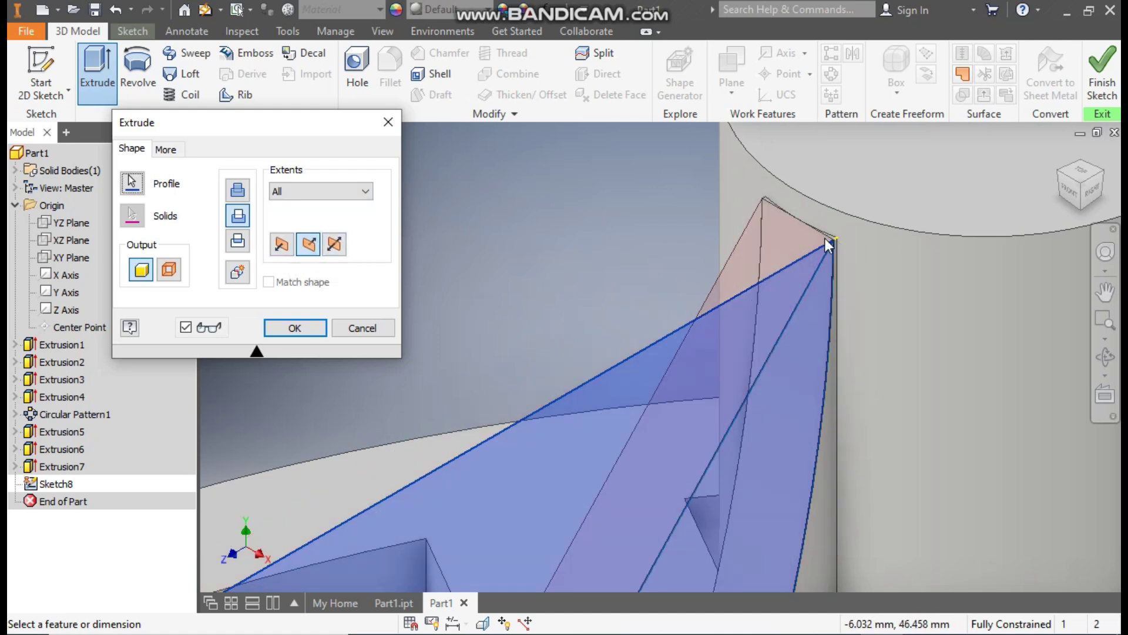
scroll(721, 206, up, 5)
key(F2)
scroll(723, 304, down, 2)
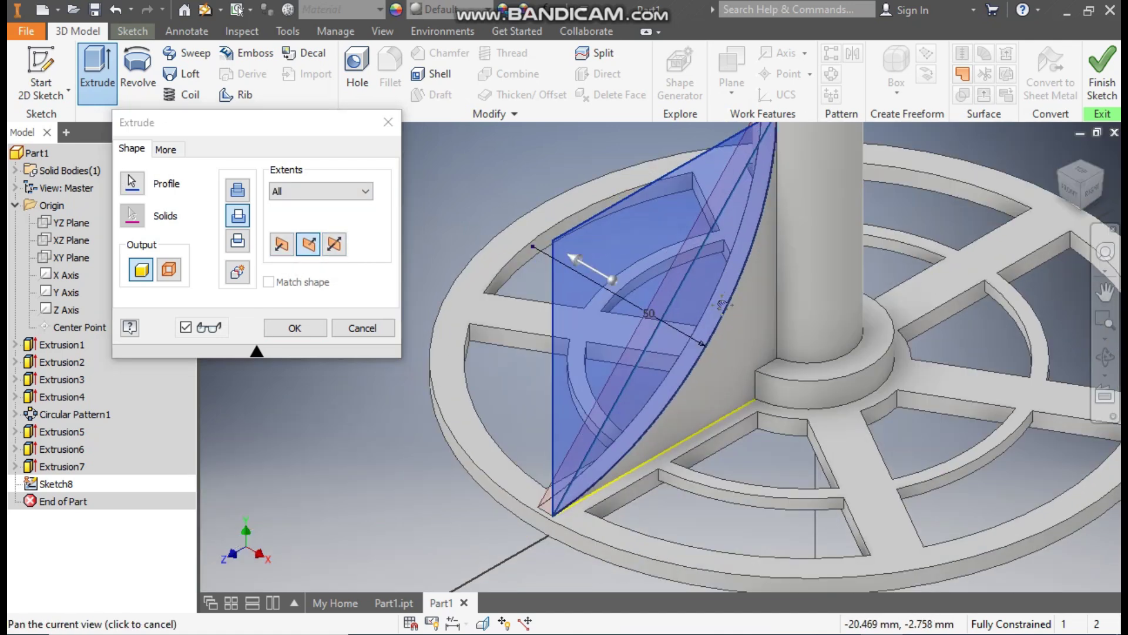
click(307, 328)
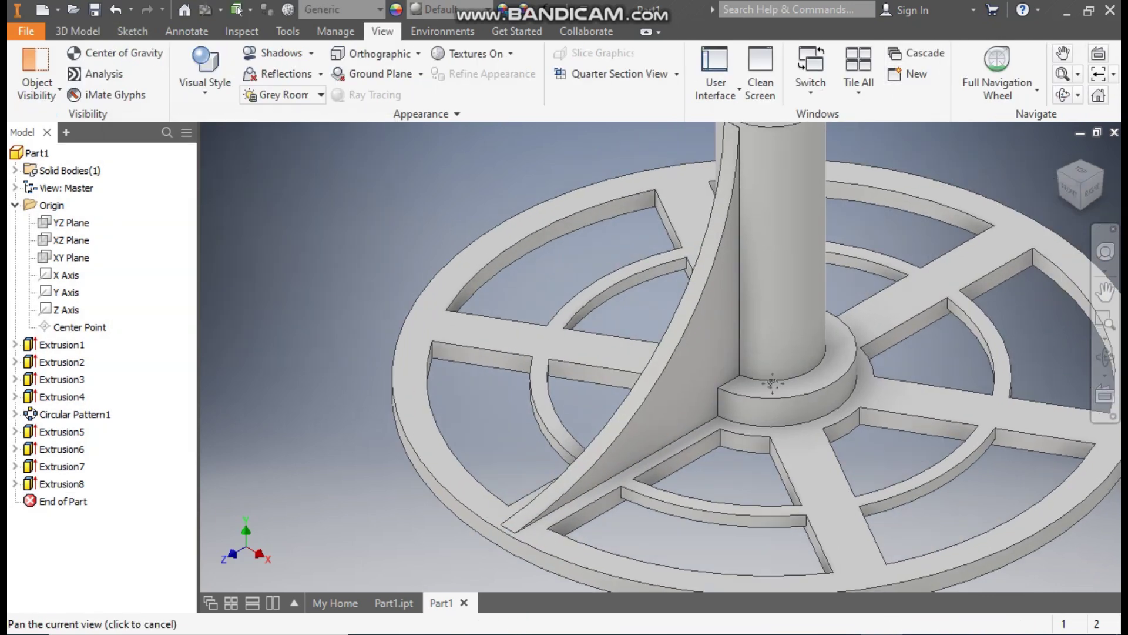
scroll(772, 383, up, 2)
key(Escape)
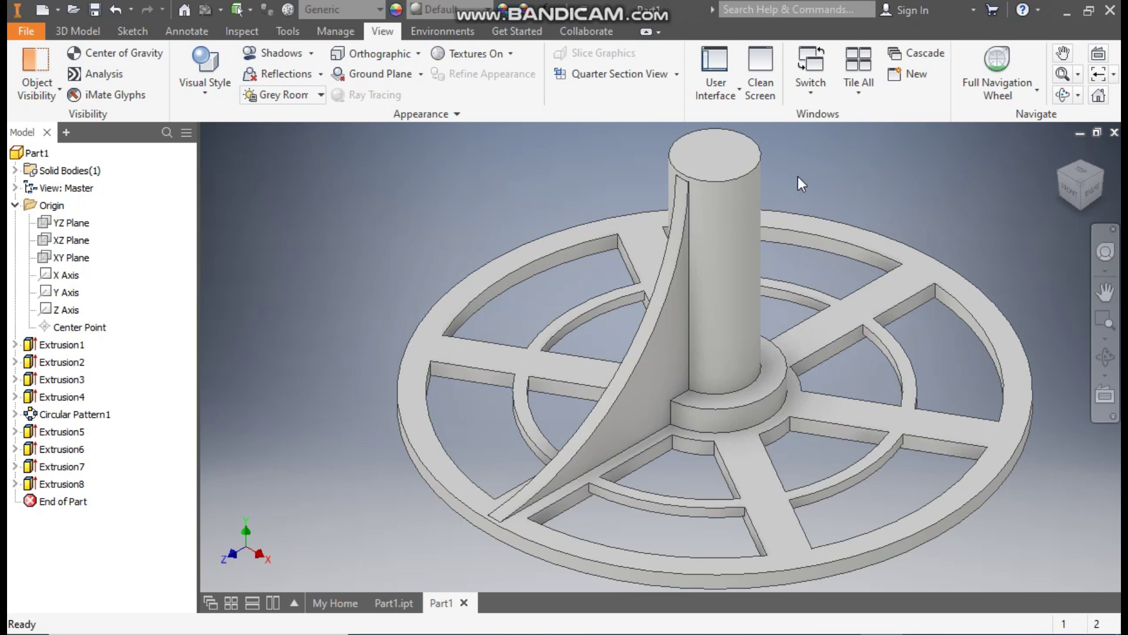
Create a circular pattern of the rib extrusion and its arc cut around the outer ring's axis, with 6 occurrences over 360 degrees.
click(72, 33)
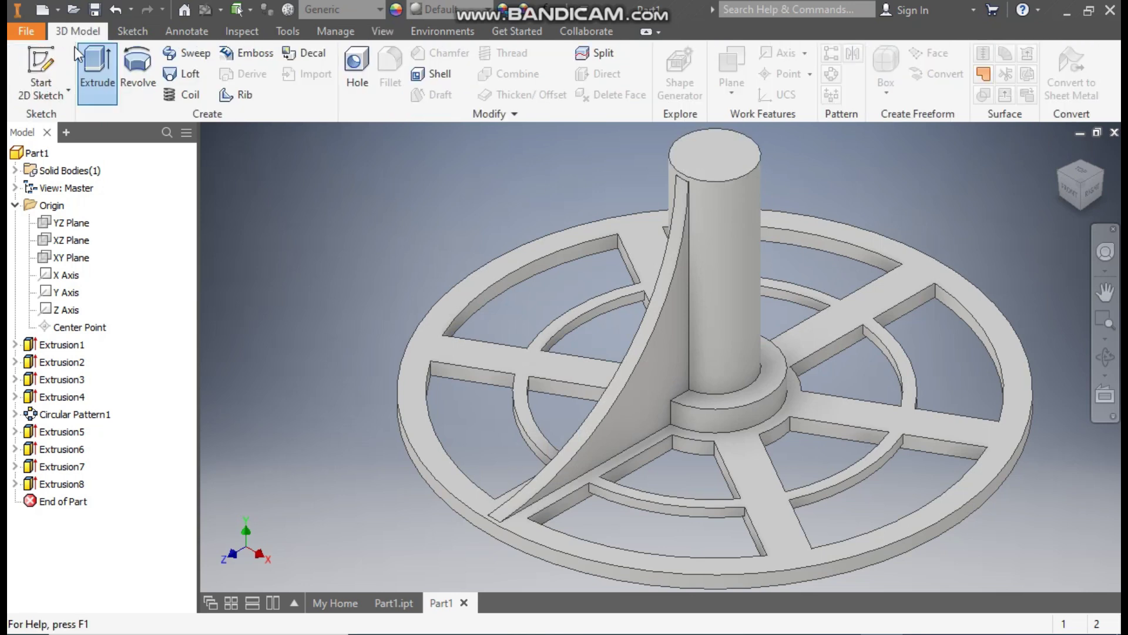
click(833, 75)
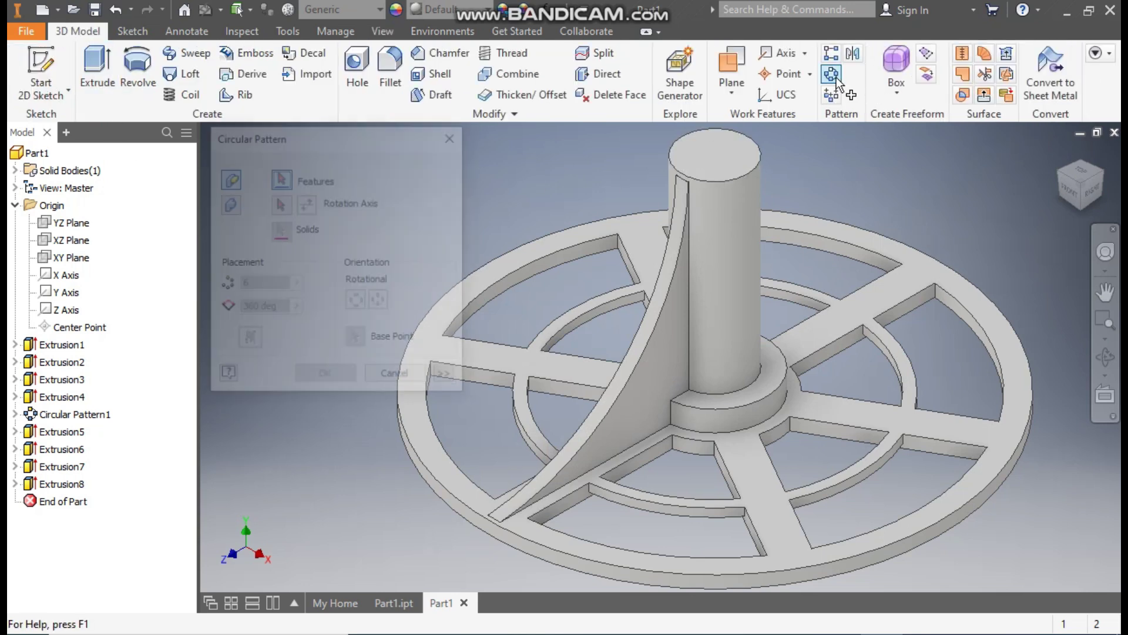
click(62, 466)
click(75, 483)
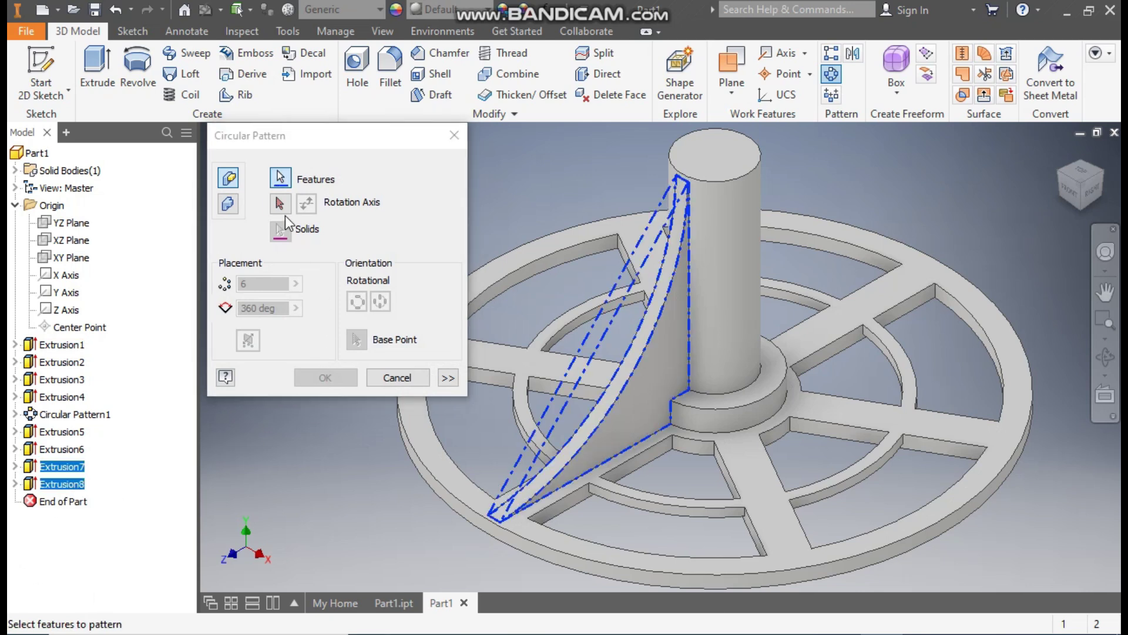
click(285, 206)
click(475, 516)
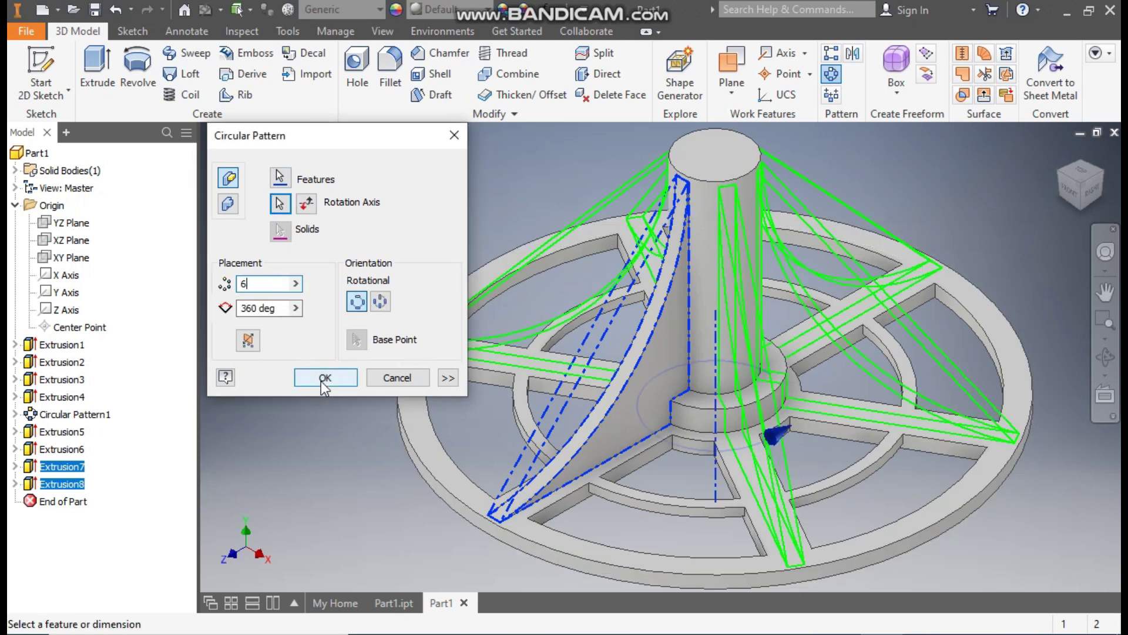
click(322, 381)
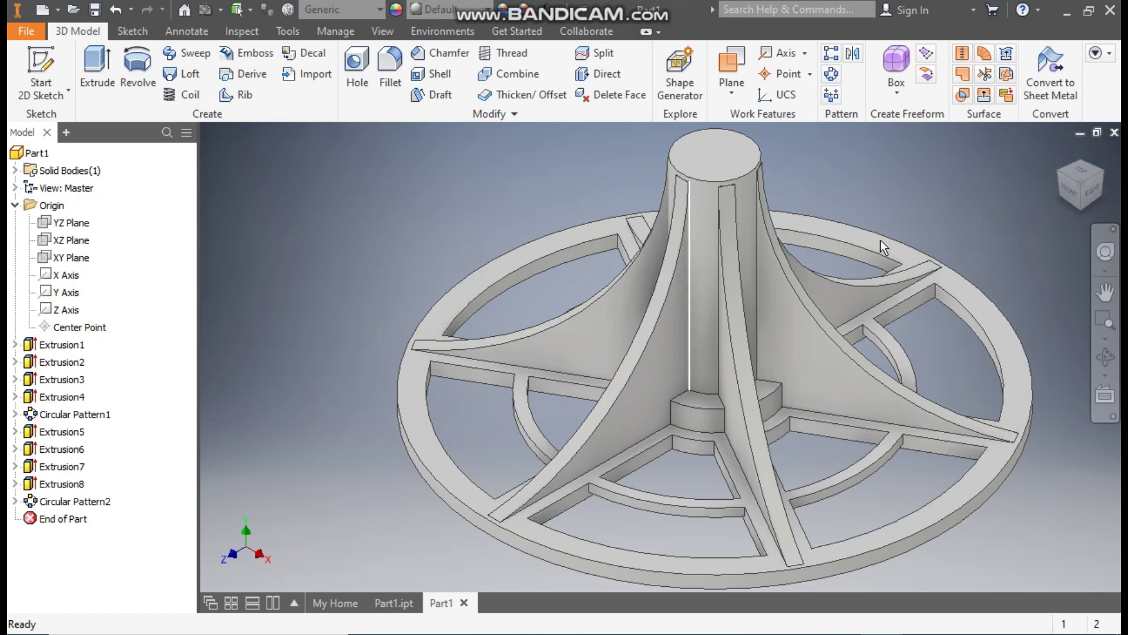
Create a sketch on the central post's top face with a point at its centre, and finish the sketch.
click(726, 157)
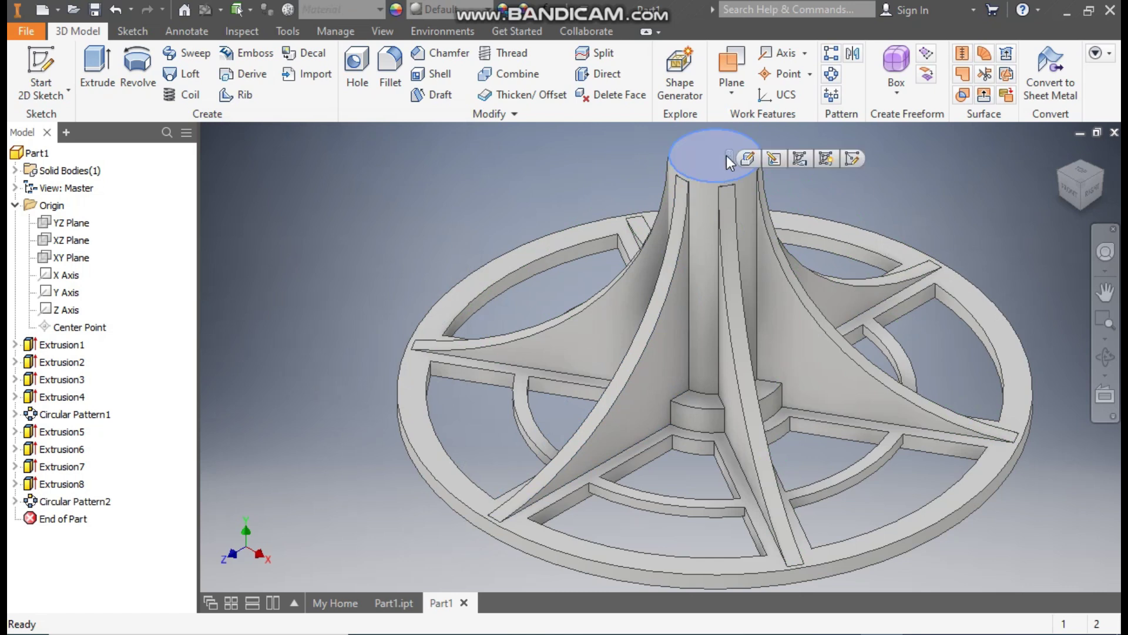
click(850, 157)
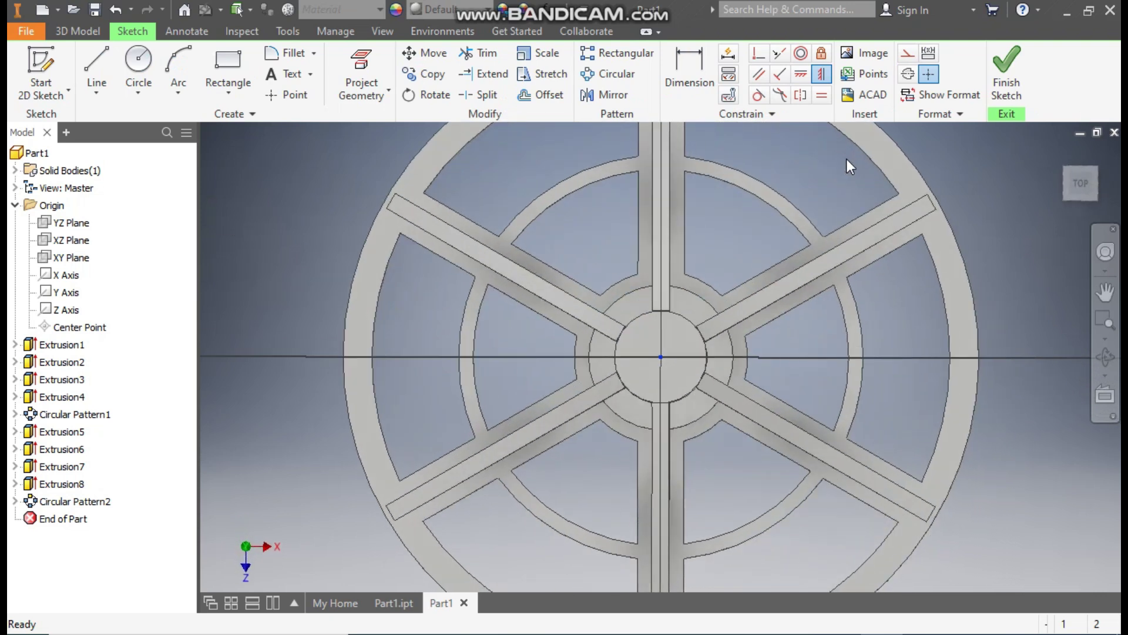
click(296, 95)
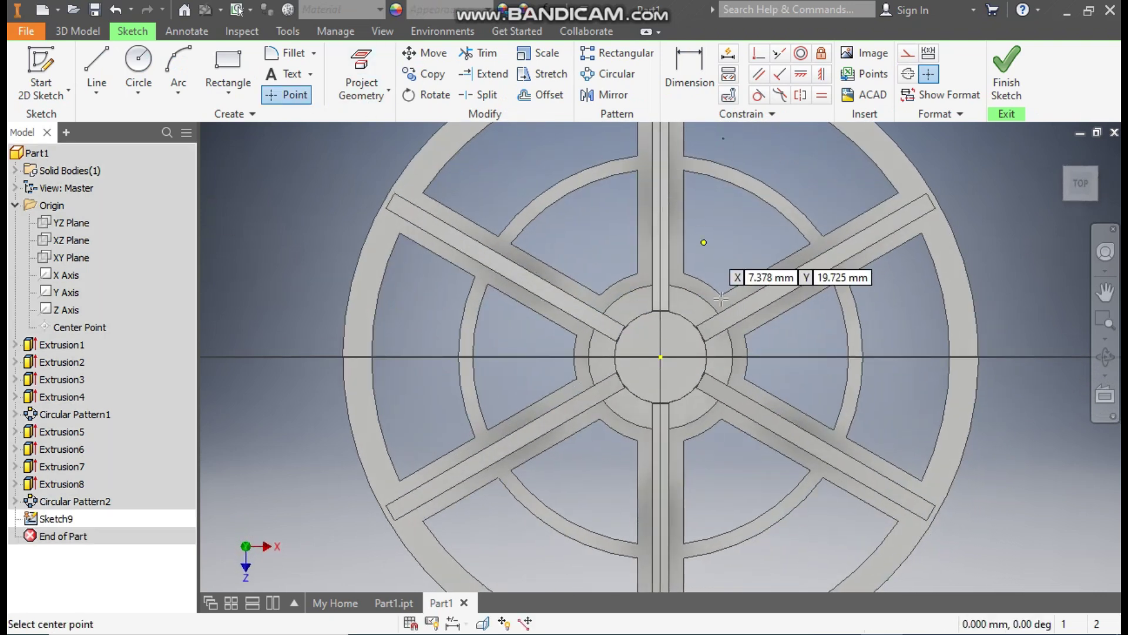
click(661, 357)
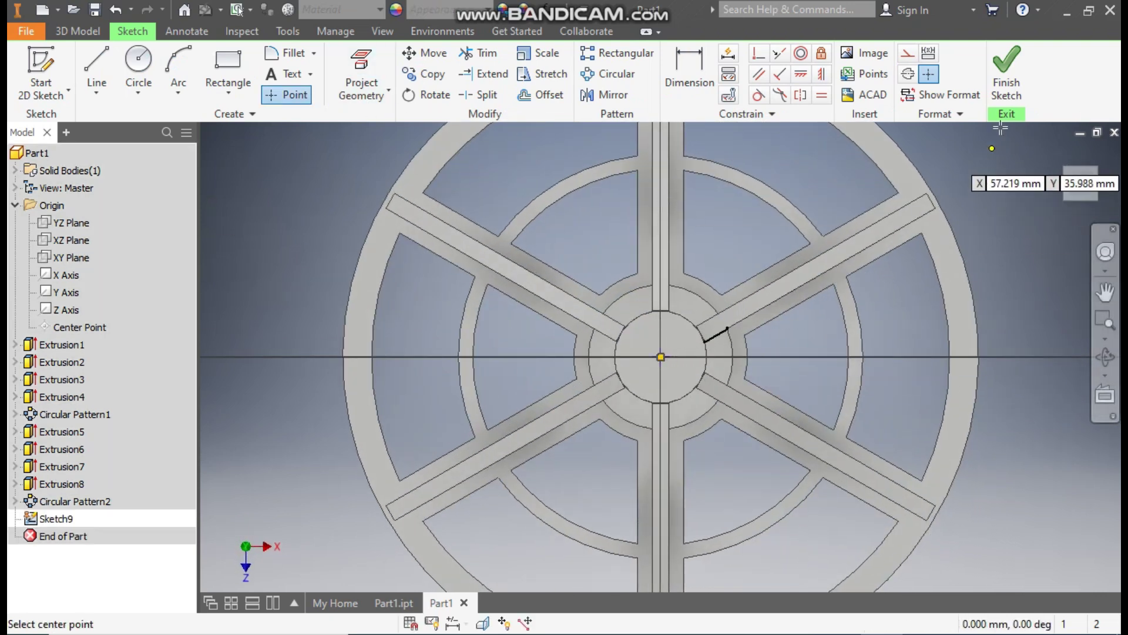
click(1013, 87)
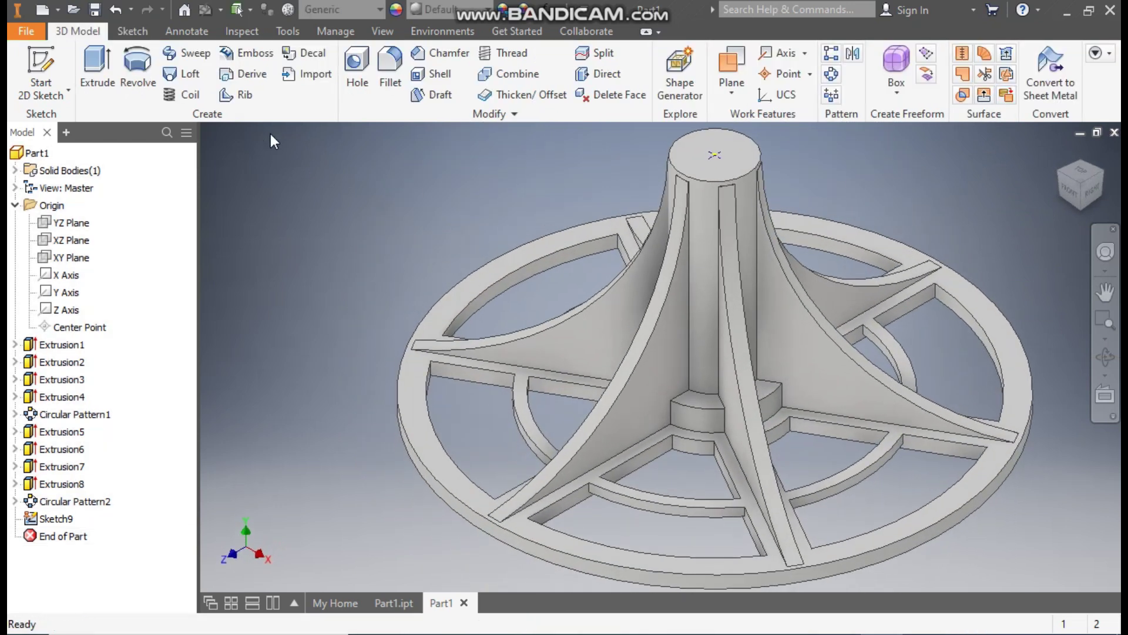
Create a counterbored through hole at the post's centre point: 12 mm counterbore diameter, 3 mm counterbore depth, 8 mm hole diameter.
click(358, 60)
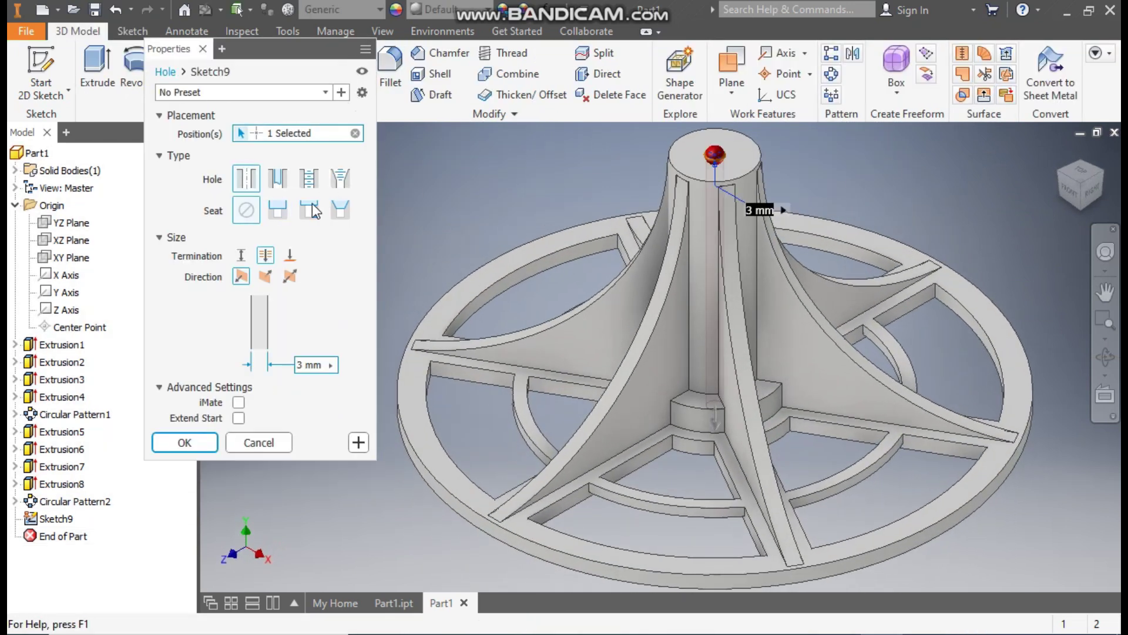
click(279, 214)
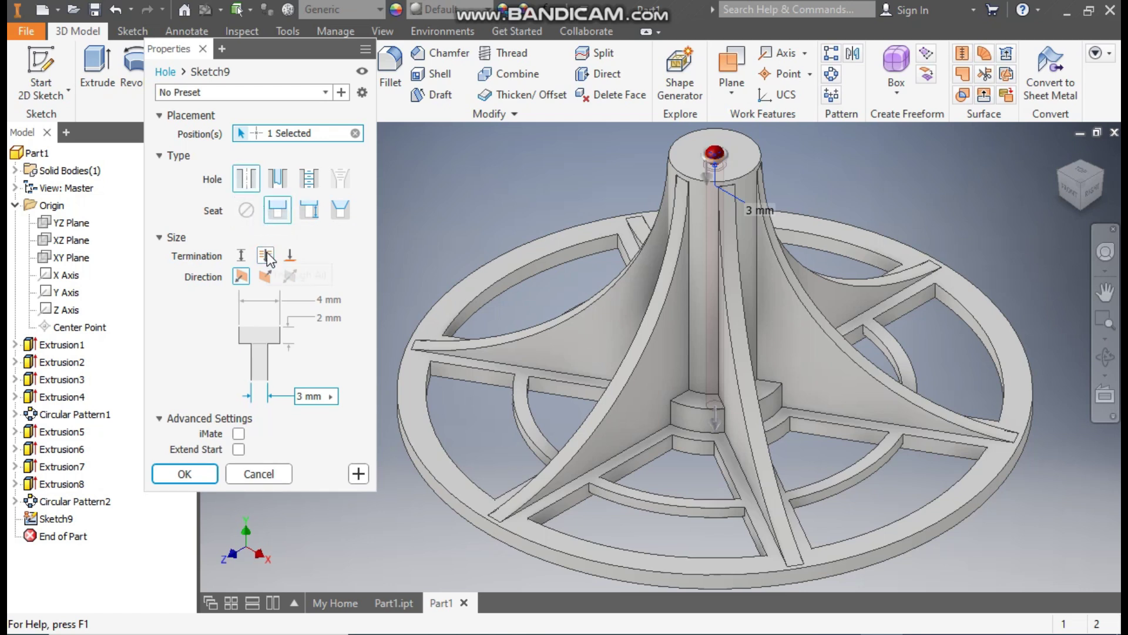
click(320, 299)
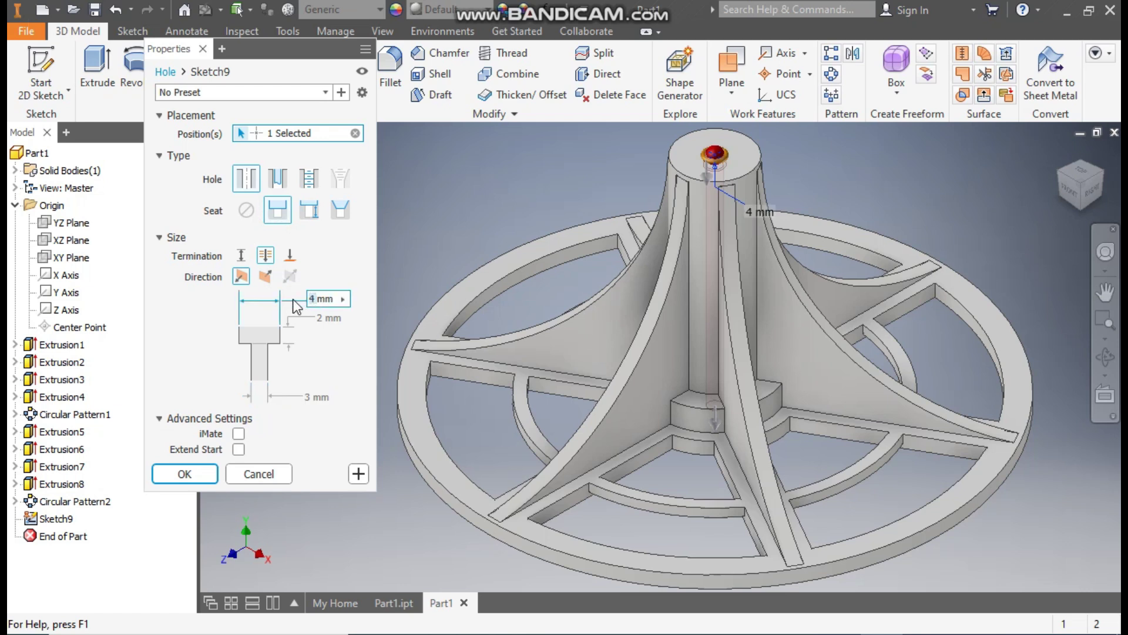
click(320, 320)
text(3)
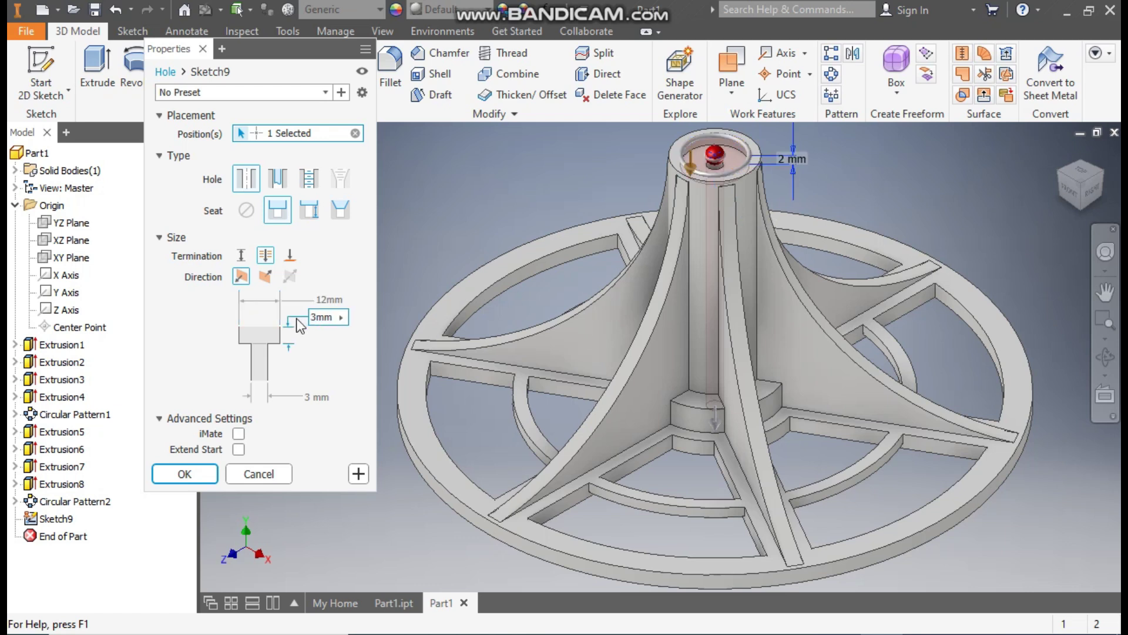
click(308, 396)
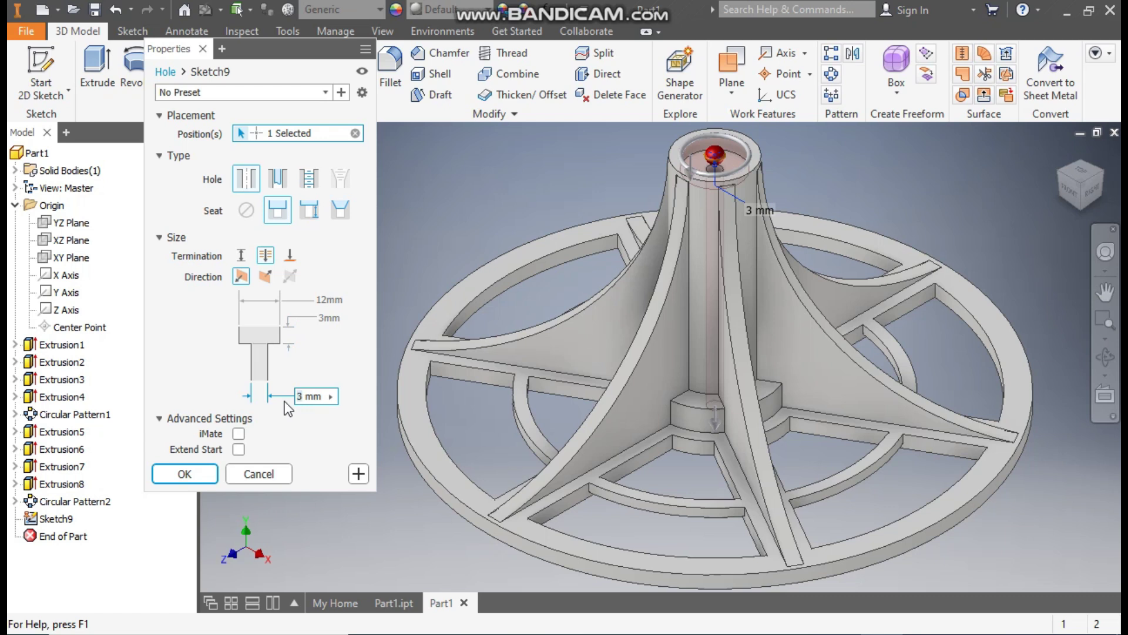
text(8)
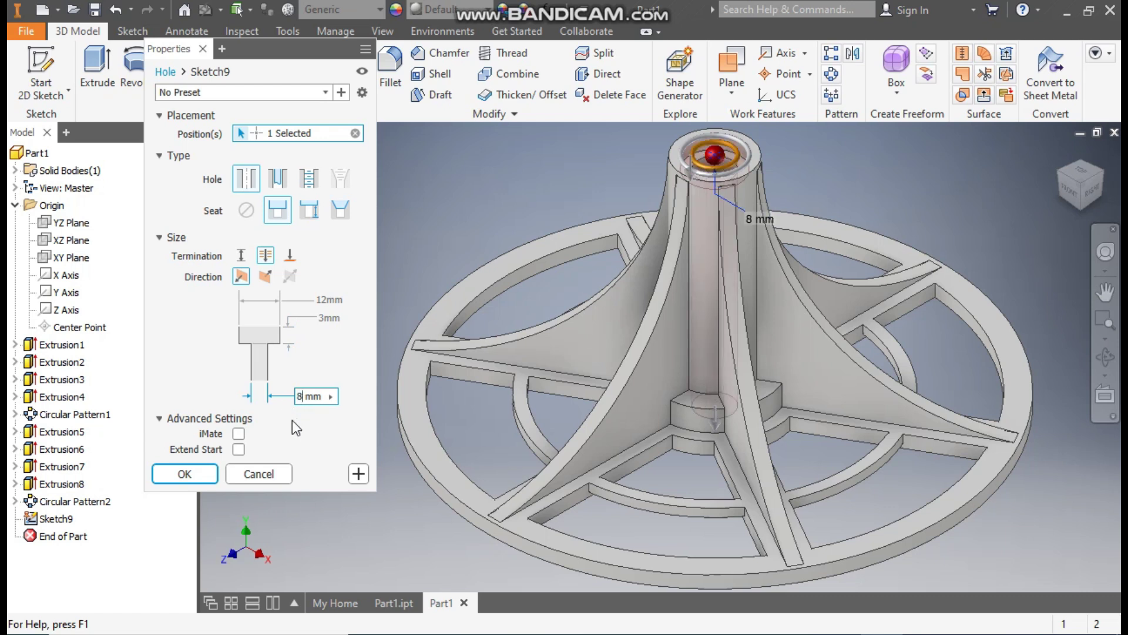
click(184, 474)
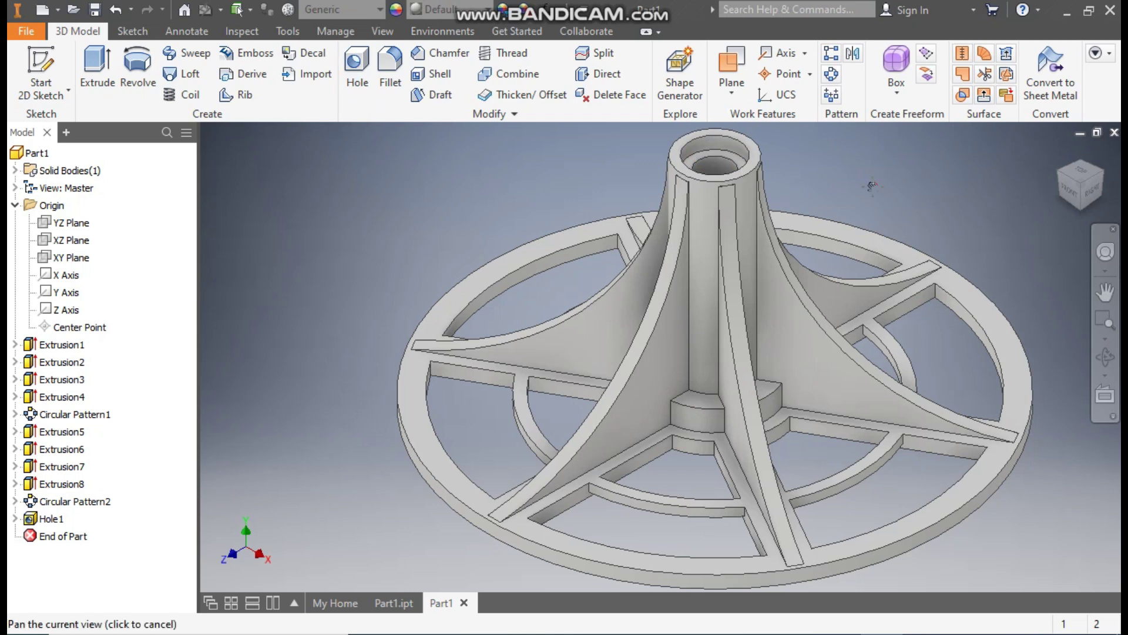
Fillet the counterbore's upper rim and the post's outer top edge with a 0.5 mm radius.
middle_drag(855, 130, 850, 171)
click(712, 176)
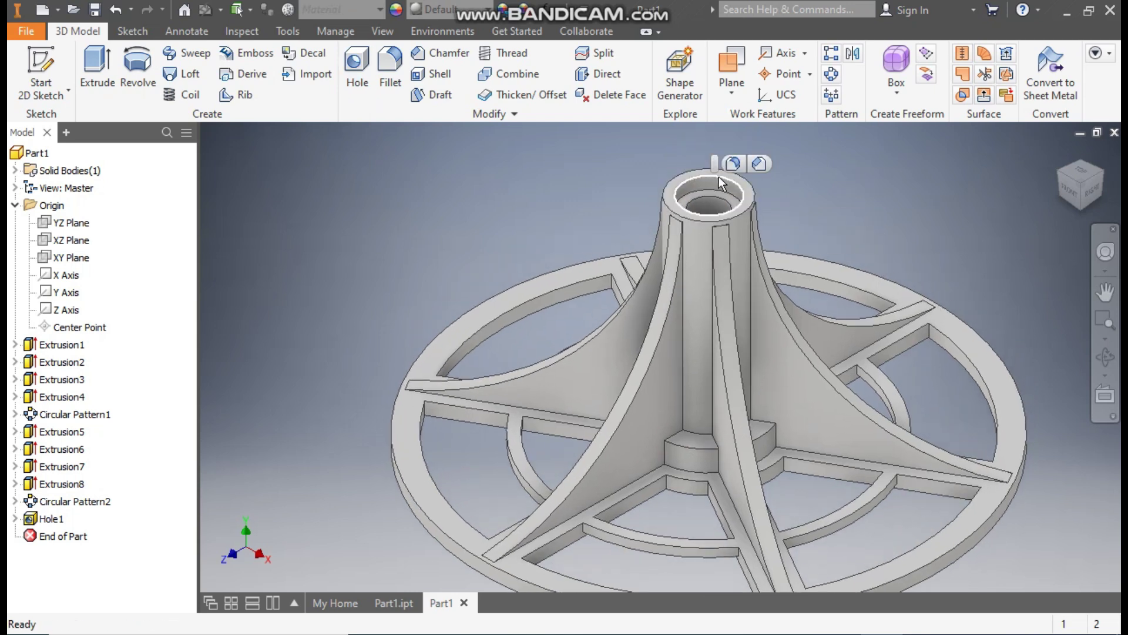
click(734, 165)
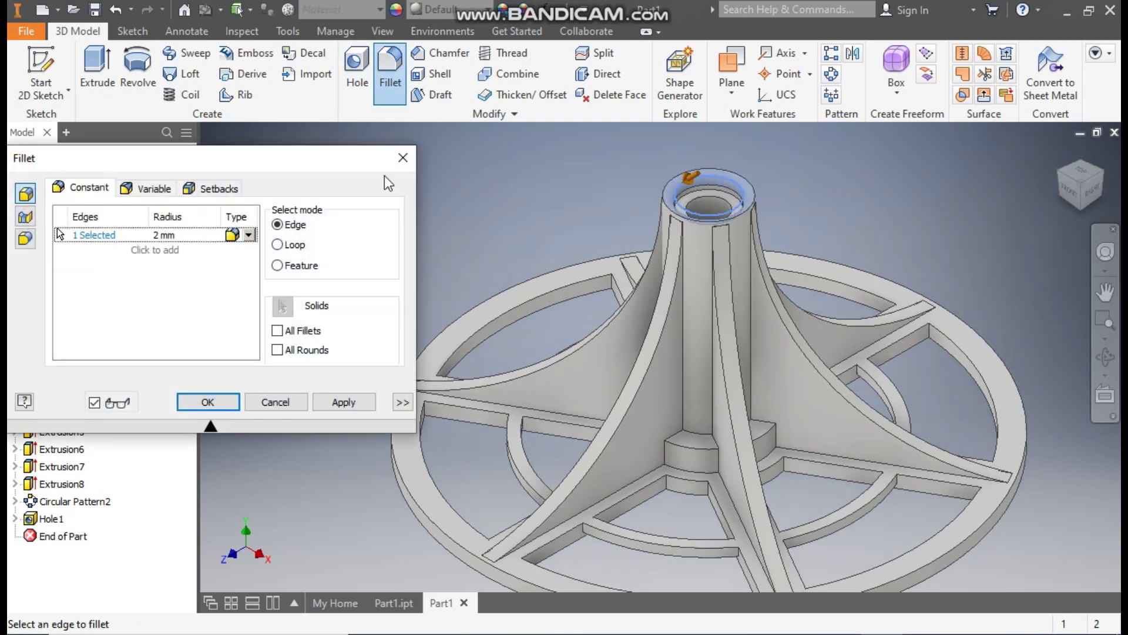
text(0.5)
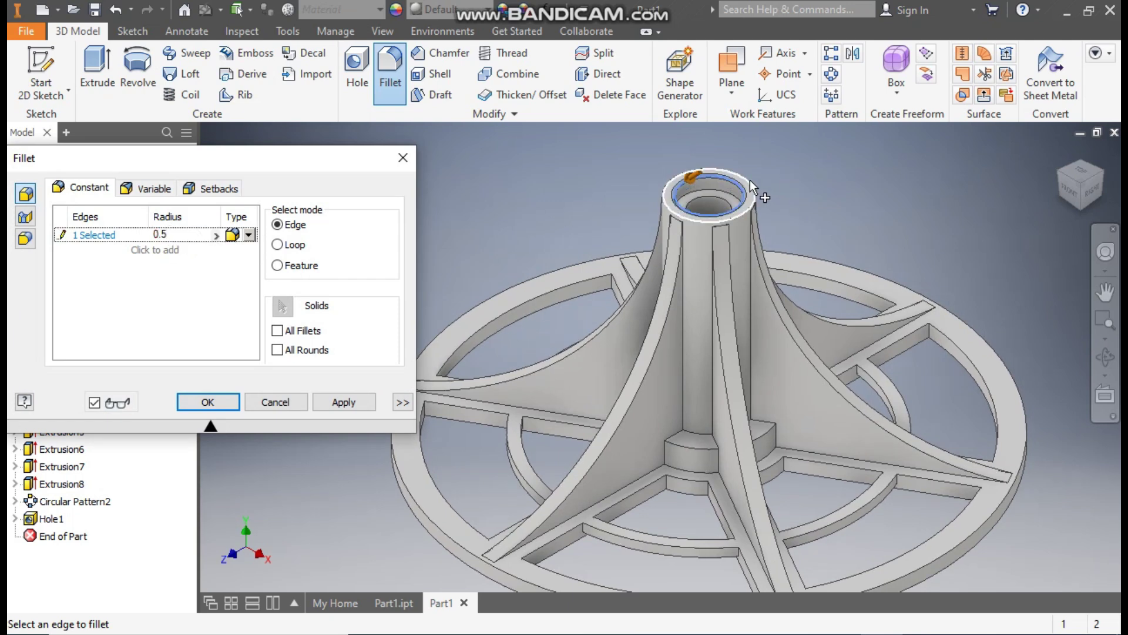
click(749, 180)
click(209, 400)
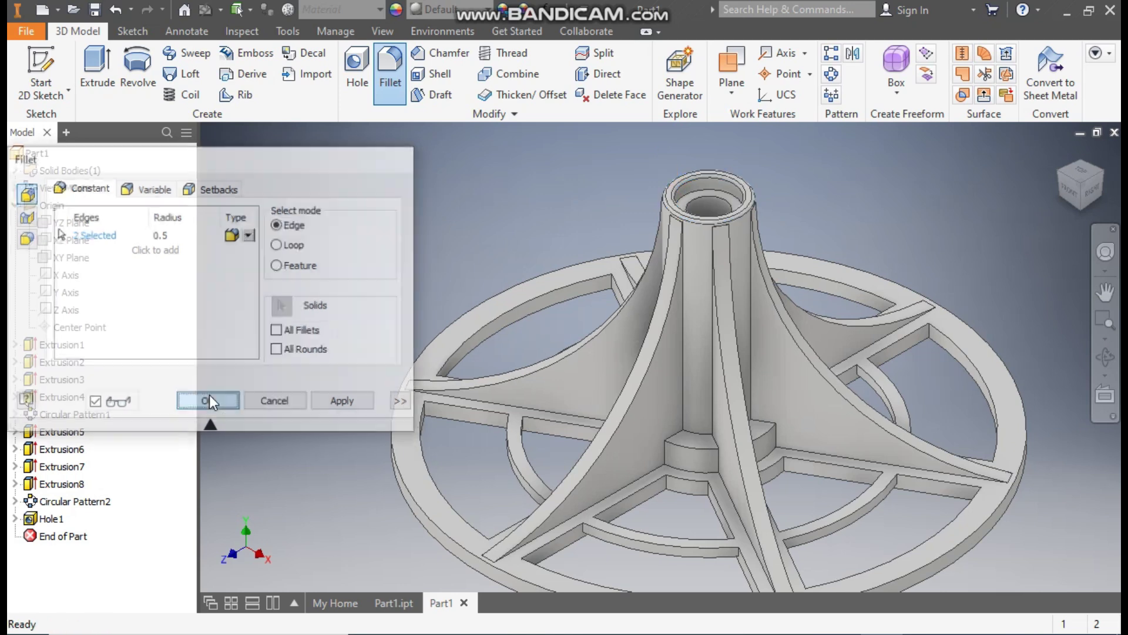
Apply the Aluminum - Dark appearance to the whole part.
key(F2)
drag(804, 188, 775, 207)
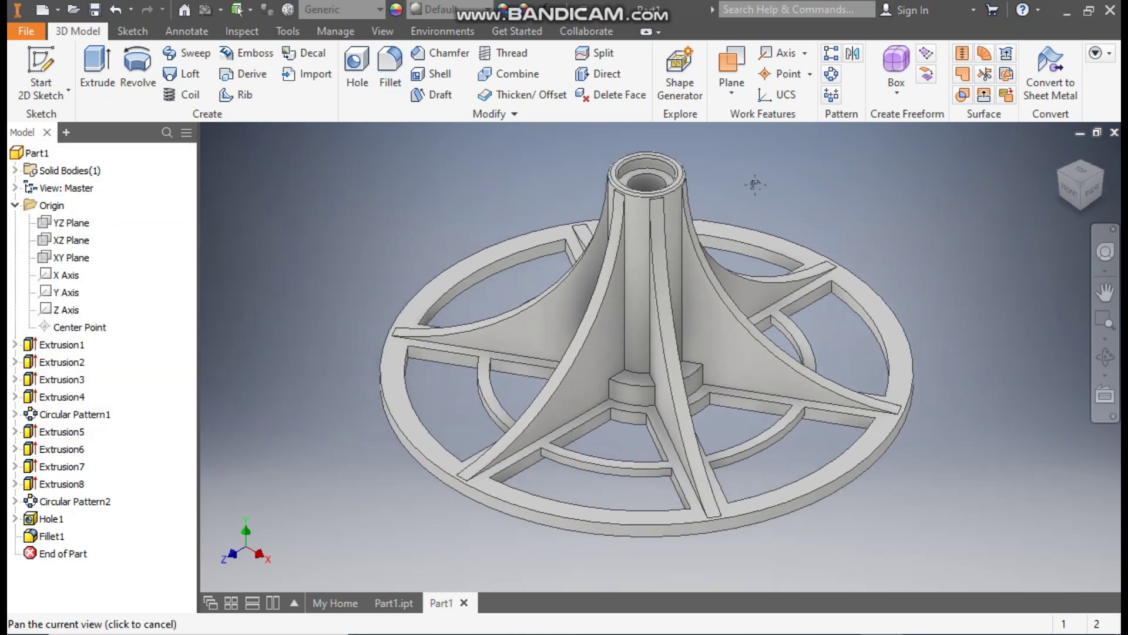
click(442, 15)
scroll(529, 250, up, 10)
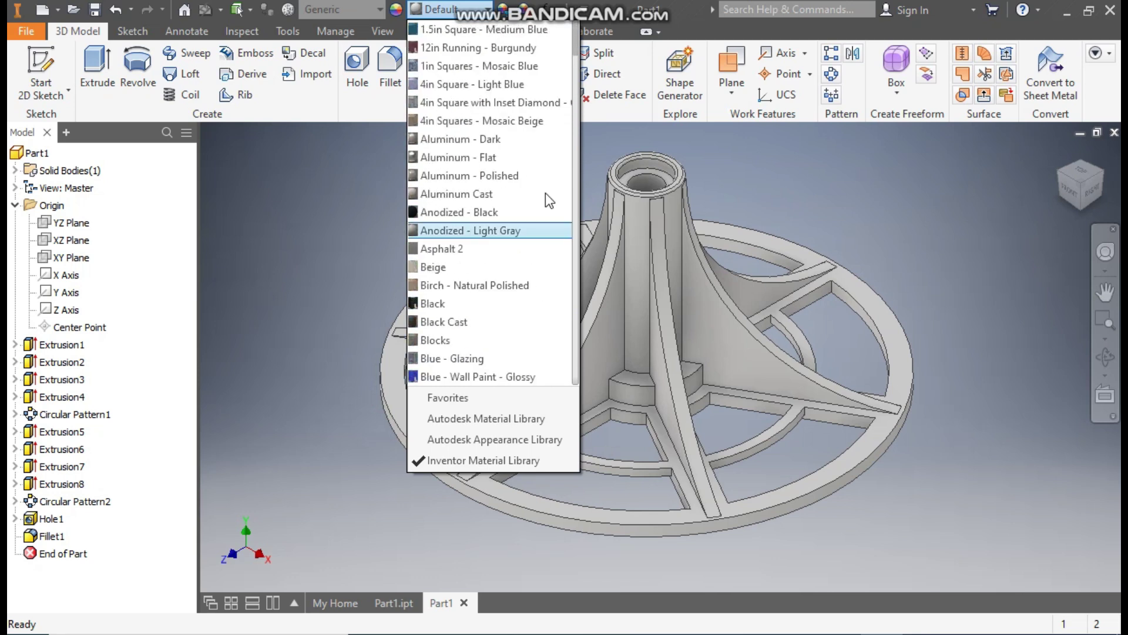
click(520, 139)
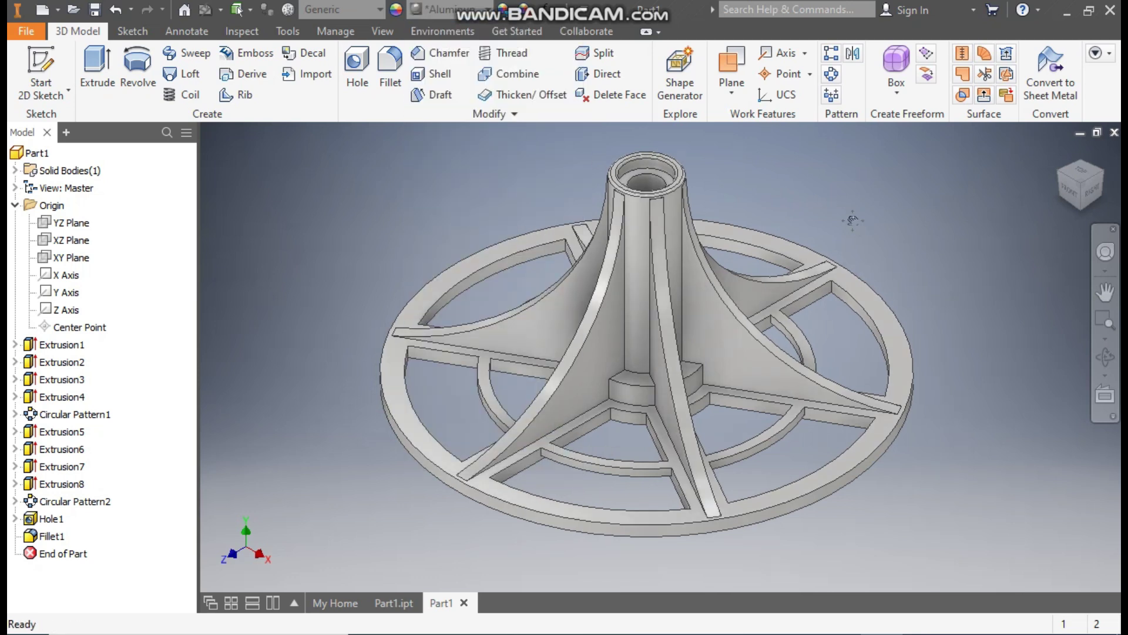
drag(853, 220, 937, 236)
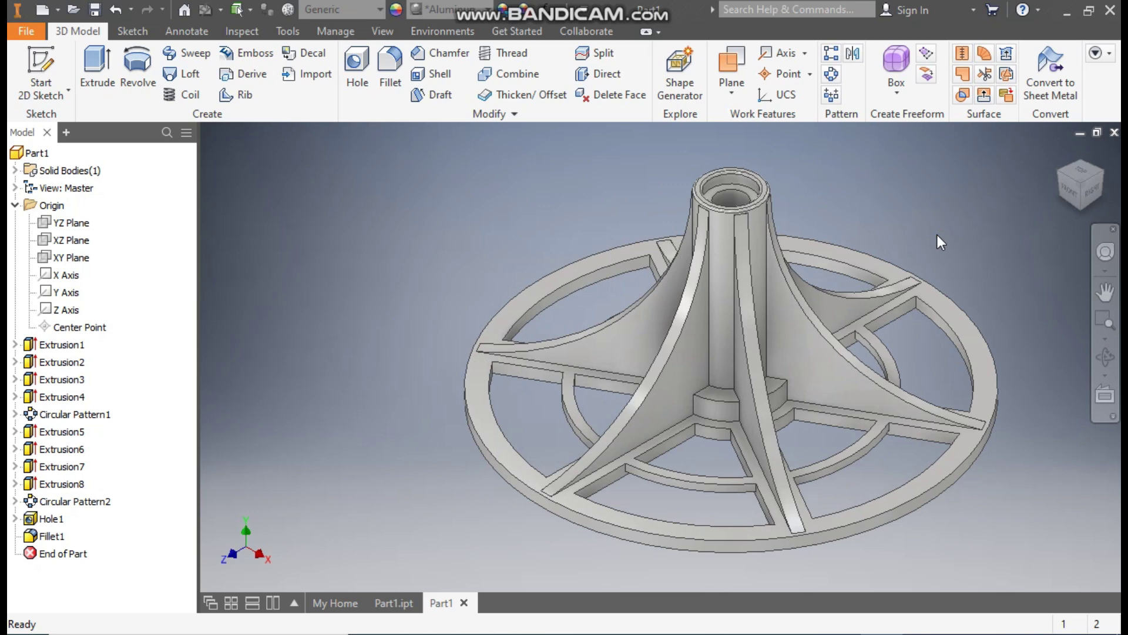